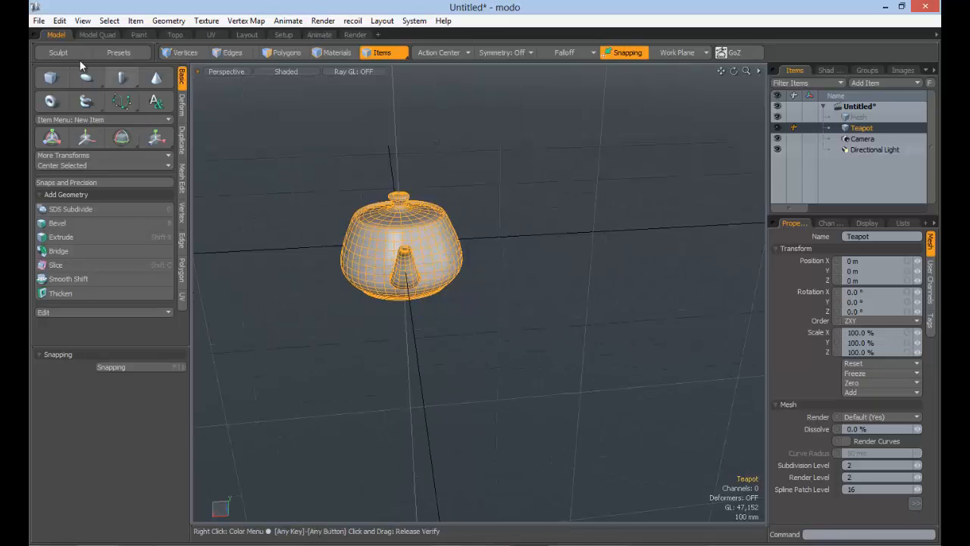
# - Start the Mirror duplication tool on the selected Teapot item
pyautogui.click(182, 140)
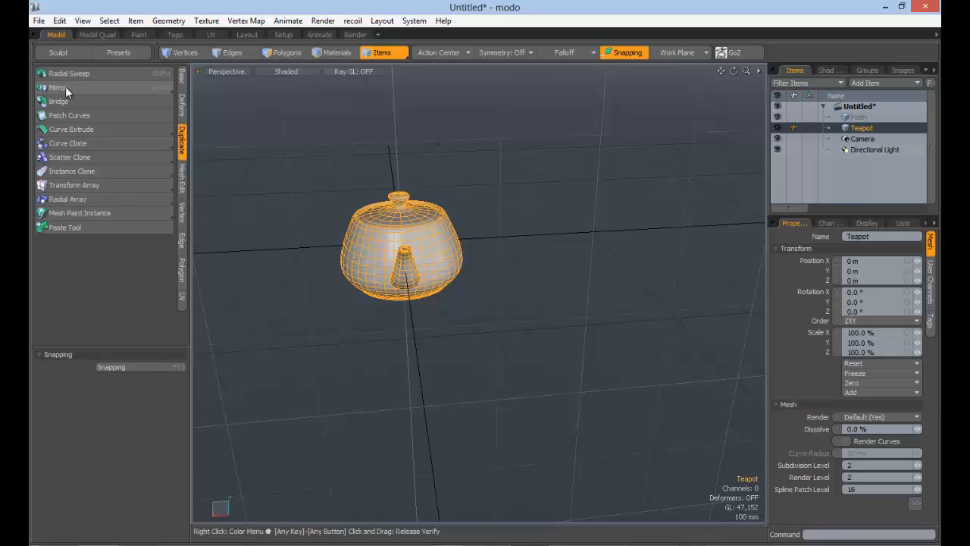
pyautogui.click(68, 87)
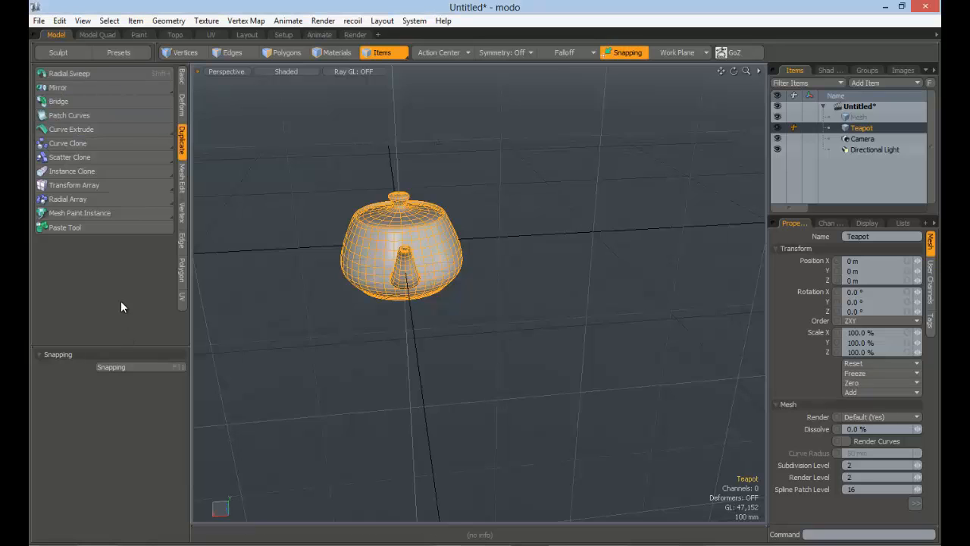
pyautogui.press('alt')
pyautogui.press('alt')
pyautogui.press('alt')
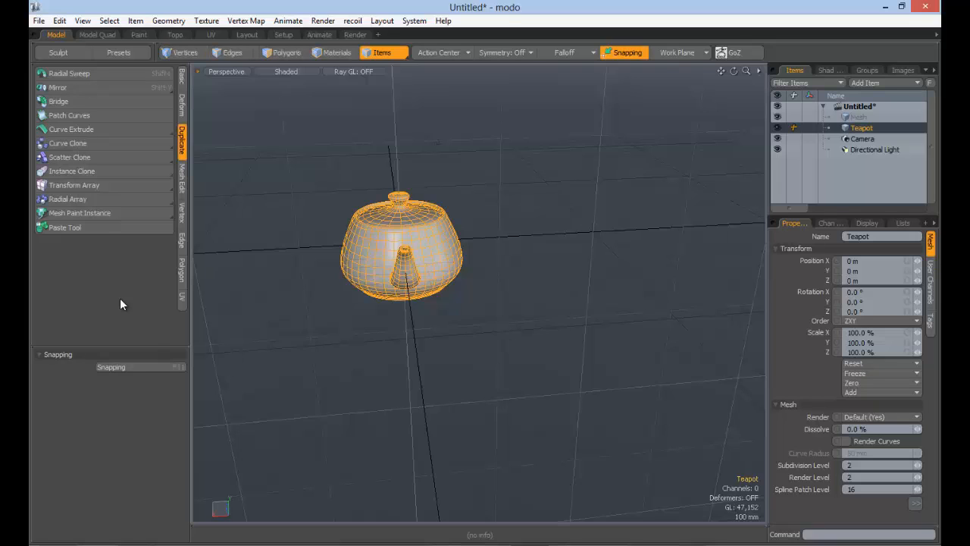
pyautogui.press('alt')
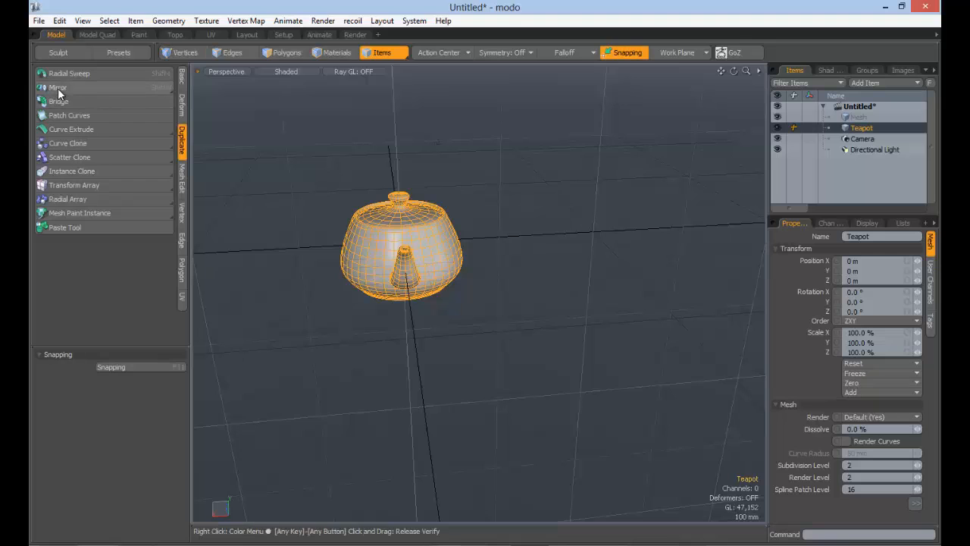
pyautogui.keyDown('alt'); pyautogui.click(68, 87); pyautogui.keyUp('alt')
pyautogui.keyDown('alt'); pyautogui.moveTo(355, 228); pyautogui.dragTo(494, 240); pyautogui.keyUp('alt')
pyautogui.keyDown('alt'); pyautogui.keyDown('shift'); pyautogui.moveTo(399, 247); pyautogui.dragTo(455, 232); pyautogui.keyUp('shift'); pyautogui.keyUp('alt')
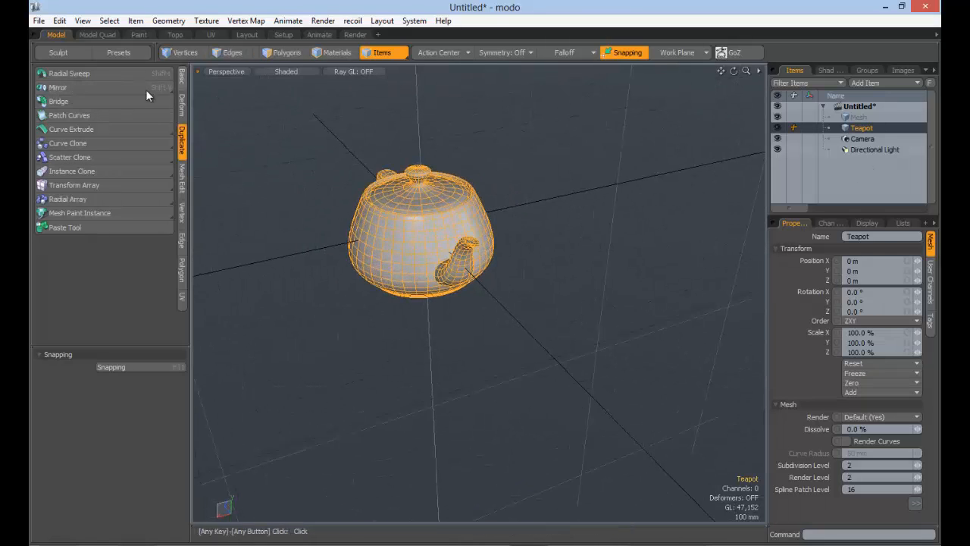
pyautogui.click(88, 88)
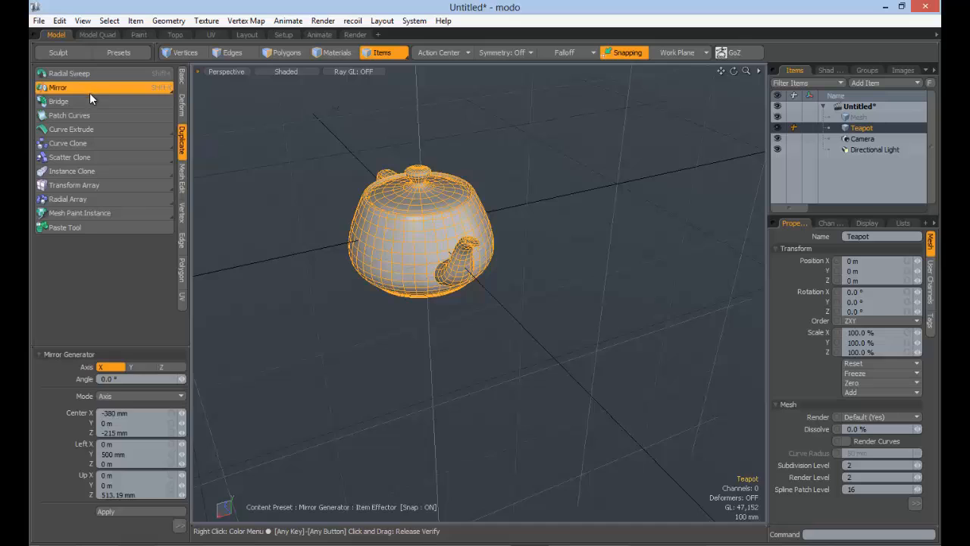
pyautogui.click(138, 367)
pyautogui.click(159, 367)
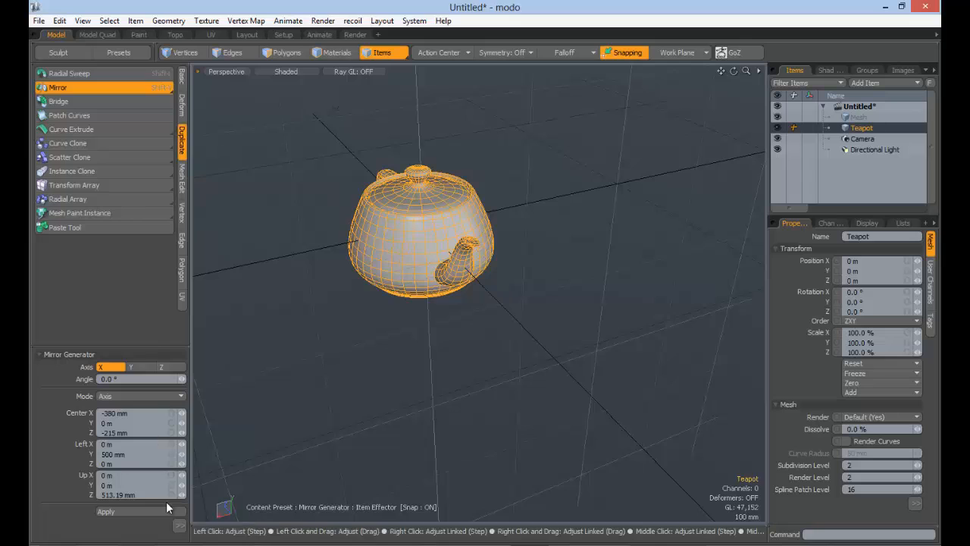
pyautogui.click(179, 524)
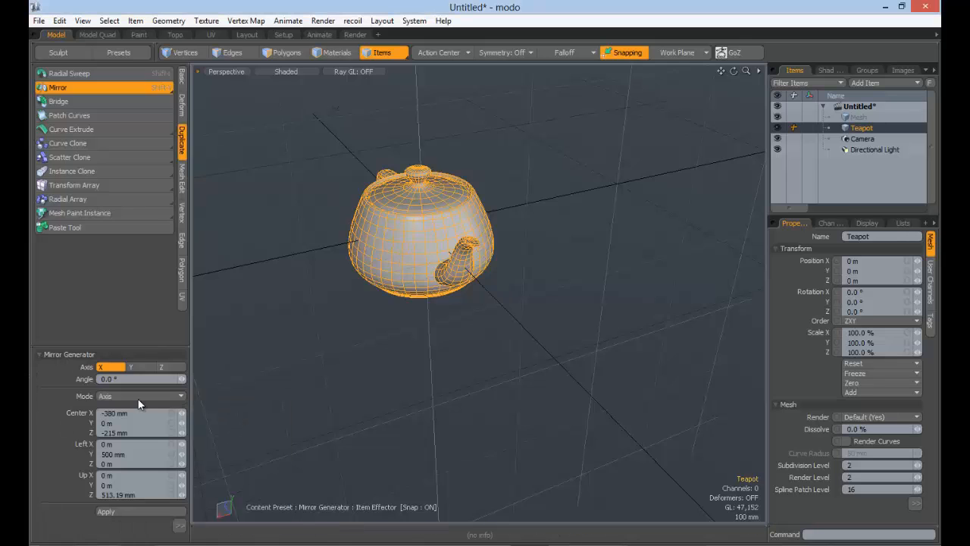
pyautogui.click(136, 397)
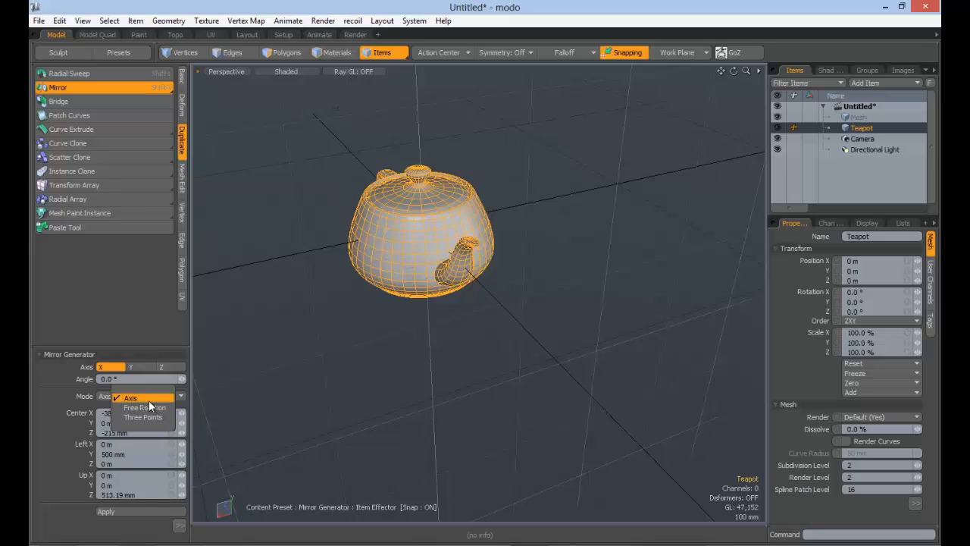
pyautogui.click(31, 389)
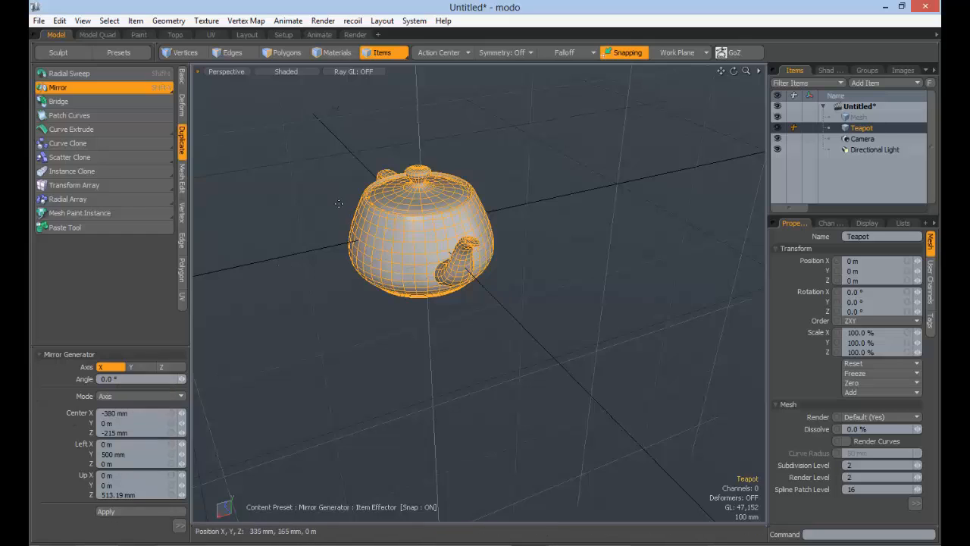
# - Mirror the teapot across the X axis, placing the mirror centre beside it at about X 485 mm
pyautogui.hotkey('ctrl', 'd')
pyautogui.keyDown('alt'); pyautogui.moveTo(460, 257); pyautogui.dragTo(329, 251); pyautogui.keyUp('alt')
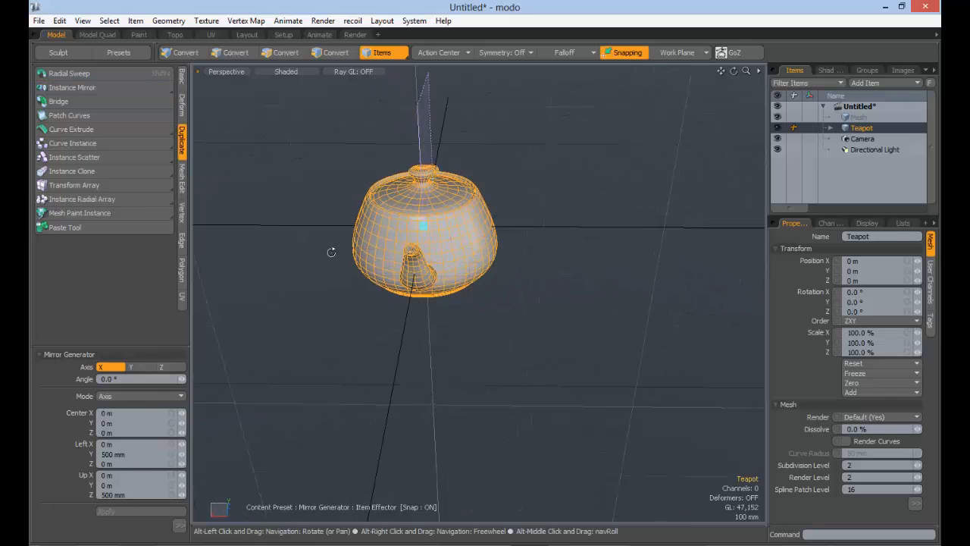
pyautogui.moveTo(424, 228); pyautogui.dragTo(402, 244)
pyautogui.moveTo(340, 229); pyautogui.dragTo(291, 231)
pyautogui.moveTo(444, 232)
pyautogui.keyDown('alt'); pyautogui.keyDown('shift'); pyautogui.mouseDown()
pyautogui.moveTo(406, 231)
pyautogui.moveTo(447, 228)
pyautogui.mouseUp(); pyautogui.keyUp('shift'); pyautogui.keyUp('alt')
pyautogui.keyDown('ctrl'); pyautogui.keyDown('alt'); pyautogui.moveTo(447, 228); pyautogui.dragTo(349, 239); pyautogui.keyUp('alt'); pyautogui.keyUp('ctrl')
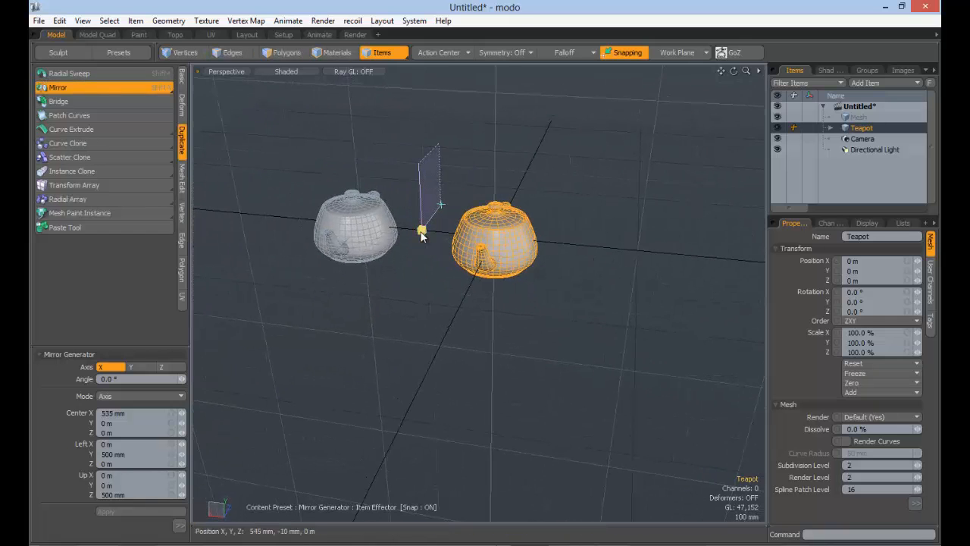
pyautogui.moveTo(422, 233); pyautogui.dragTo(523, 241)
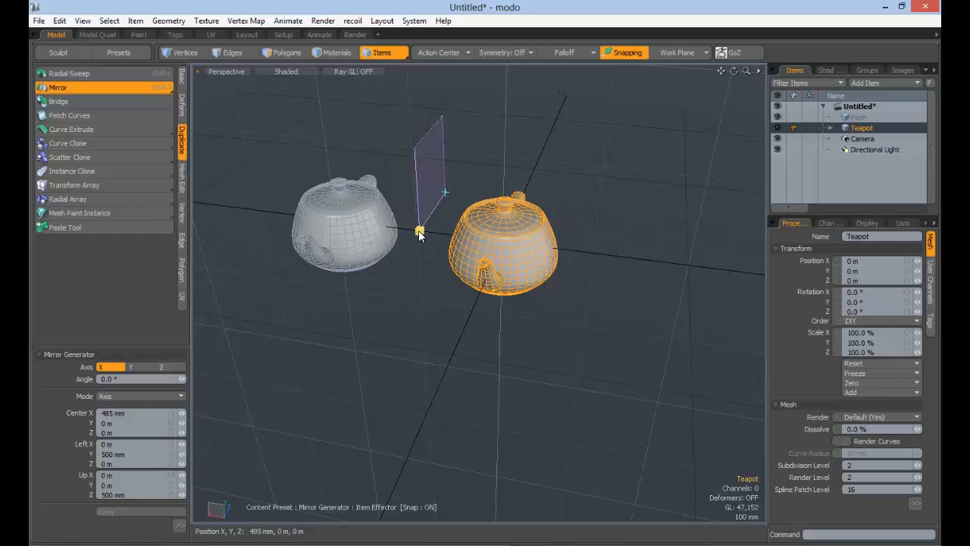
# - Try tilting the mirror plane between the teapots, and reset its angle to 0° with the centre at the origin
pyautogui.moveTo(420, 232); pyautogui.dragTo(409, 175)
pyautogui.keyDown('alt'); pyautogui.moveTo(444, 254); pyautogui.dragTo(442, 217); pyautogui.keyUp('alt')
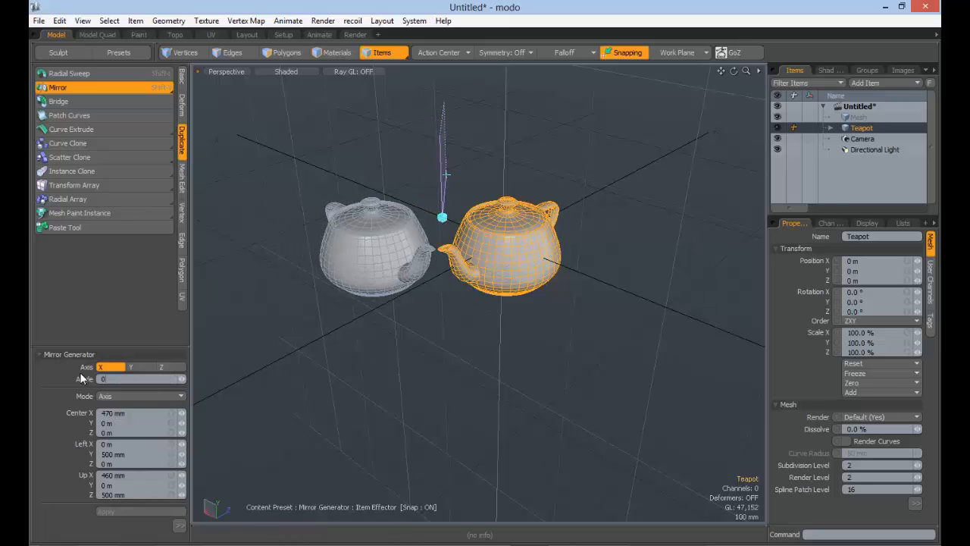
pyautogui.press('Return')
pyautogui.keyDown('alt'); pyautogui.moveTo(432, 290); pyautogui.dragTo(503, 241); pyautogui.keyUp('alt')
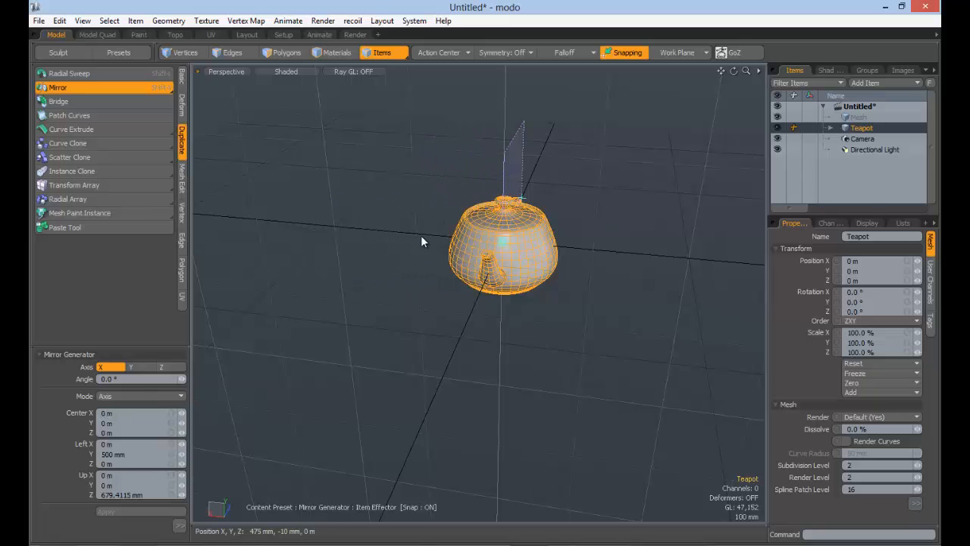
# - Try the Y mirror axis, switch to Z, and place the mirror centre at about X 130 mm and Z 610 mm
pyautogui.click(133, 367)
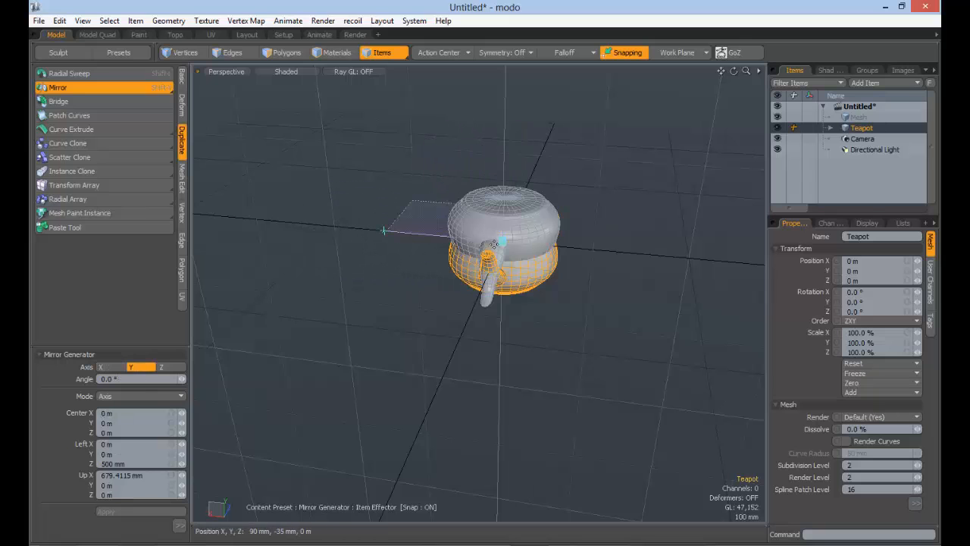
pyautogui.moveTo(502, 243); pyautogui.dragTo(479, 239)
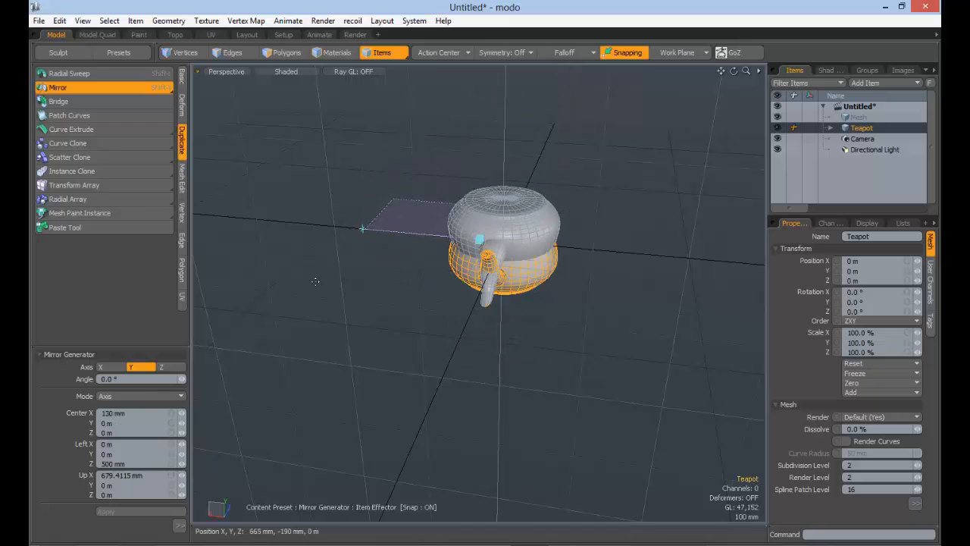
pyautogui.click(169, 365)
pyautogui.keyDown('alt'); pyautogui.moveTo(296, 318); pyautogui.dragTo(464, 269); pyautogui.keyUp('alt')
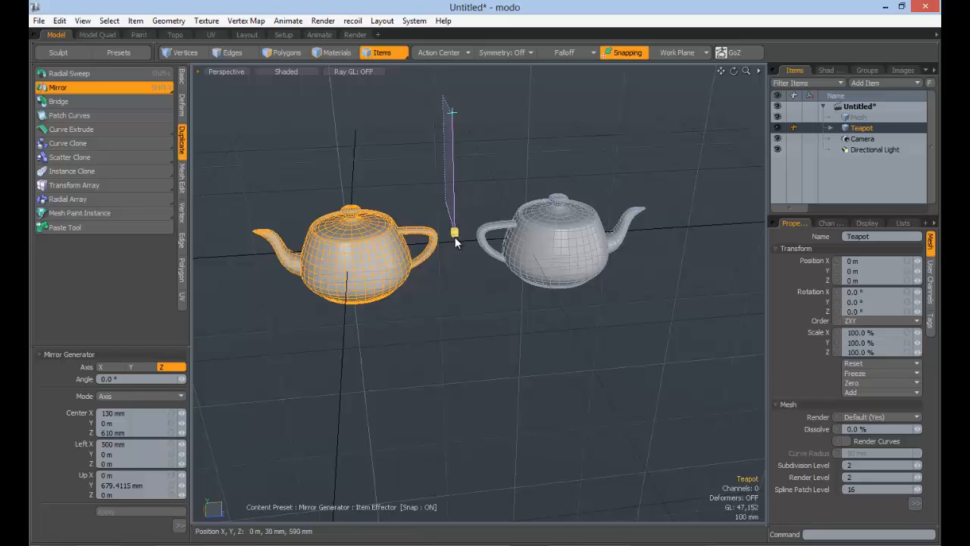
pyautogui.keyDown('alt'); pyautogui.moveTo(475, 288); pyautogui.dragTo(441, 275); pyautogui.keyUp('alt')
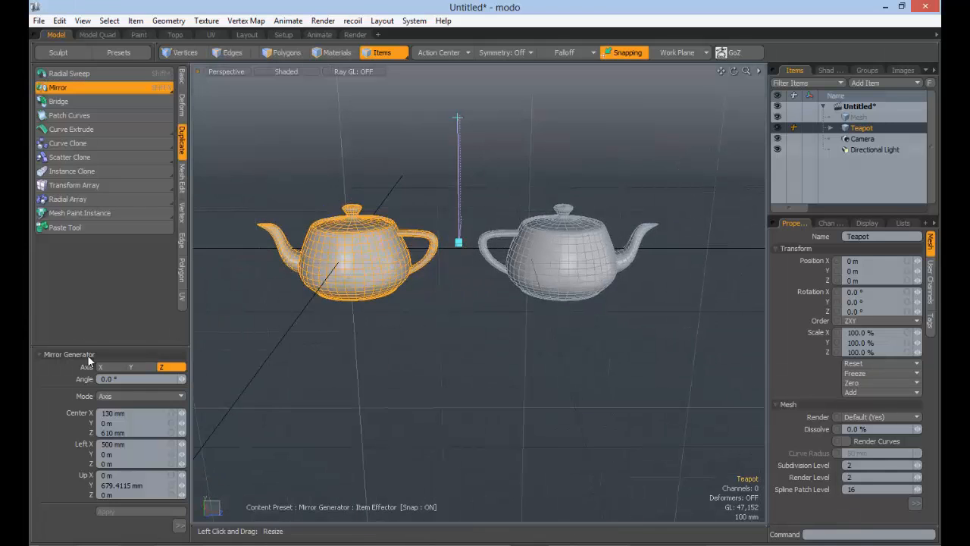
# - Generate the mirrored teapot as an instance, shift the mirror centre to about Z 615 mm, and expand Teapot in the item list
pyautogui.click(179, 527)
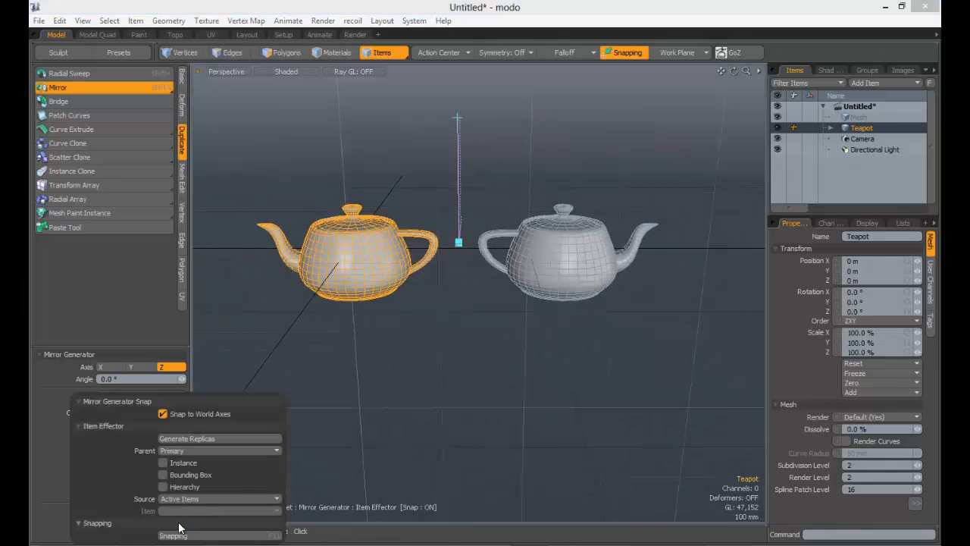
pyautogui.click(181, 464)
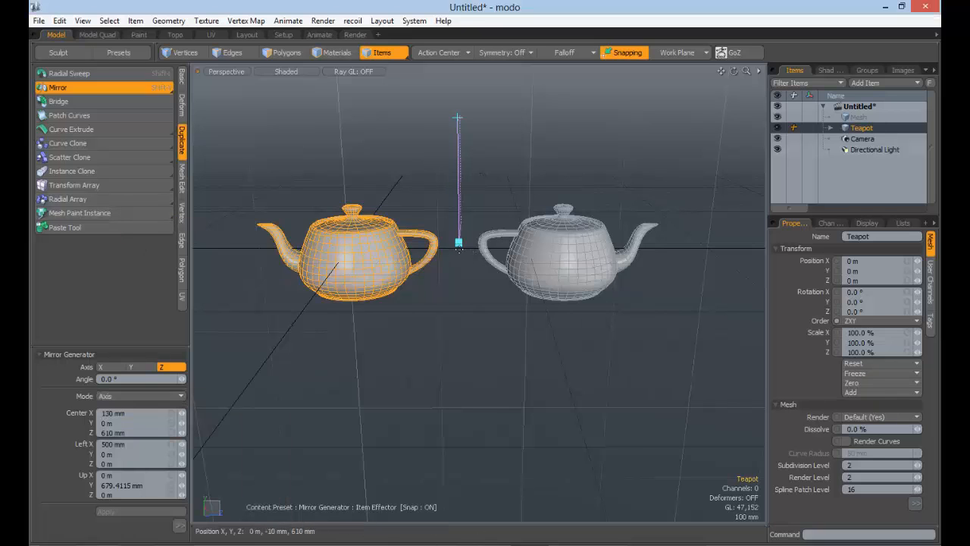
pyautogui.moveTo(459, 244)
pyautogui.mouseDown()
pyautogui.moveTo(432, 244)
pyautogui.moveTo(460, 244)
pyautogui.mouseUp()
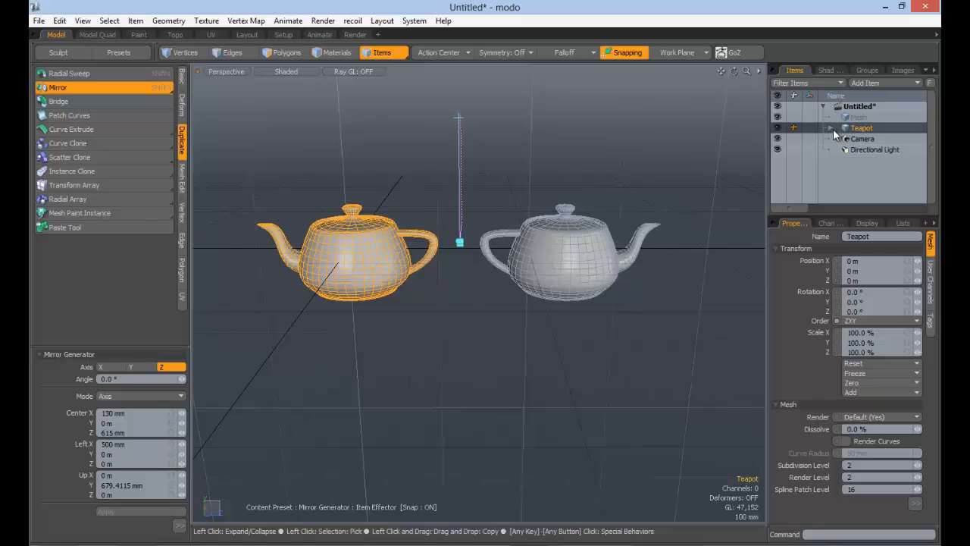
pyautogui.click(830, 129)
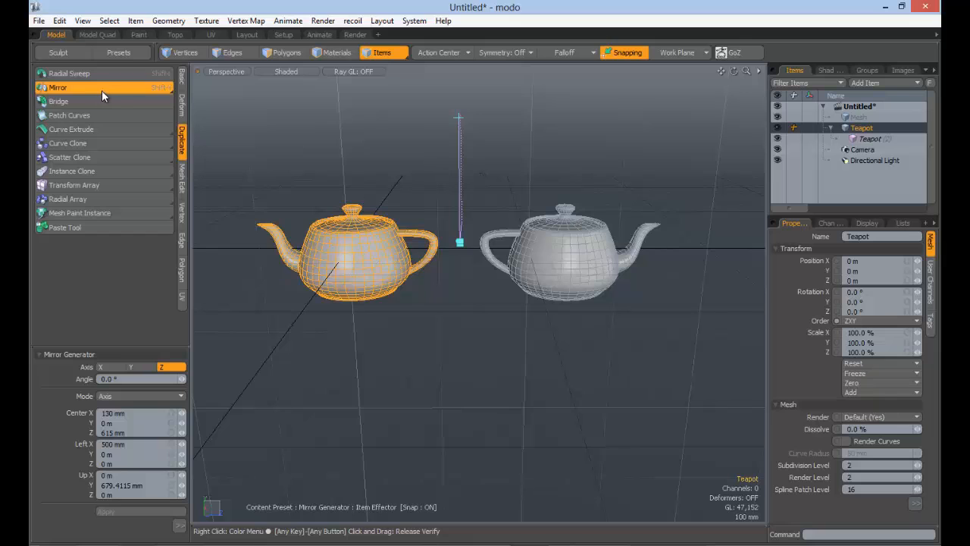
# - Turn off Instance for the mirrored teapot and enable Bounding Box instead
pyautogui.click(179, 525)
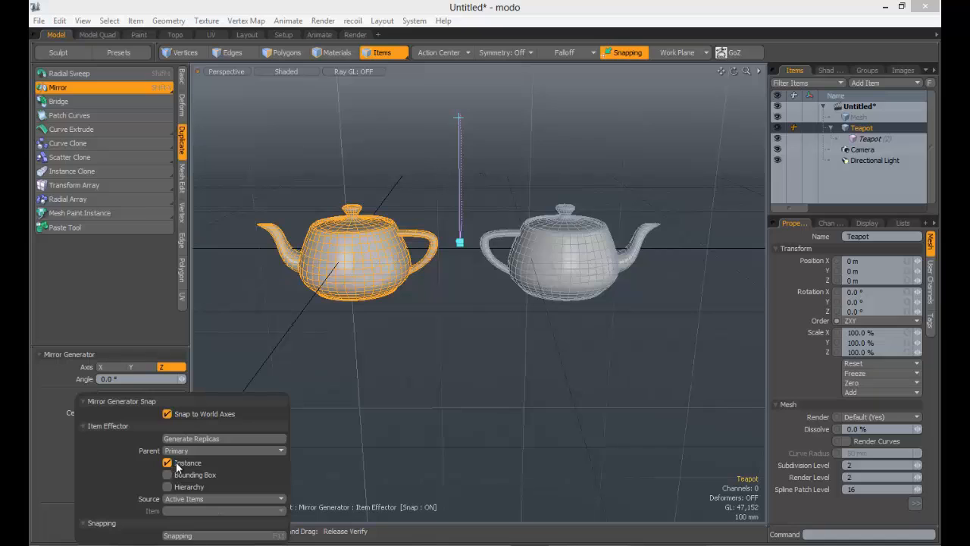
pyautogui.click(177, 465)
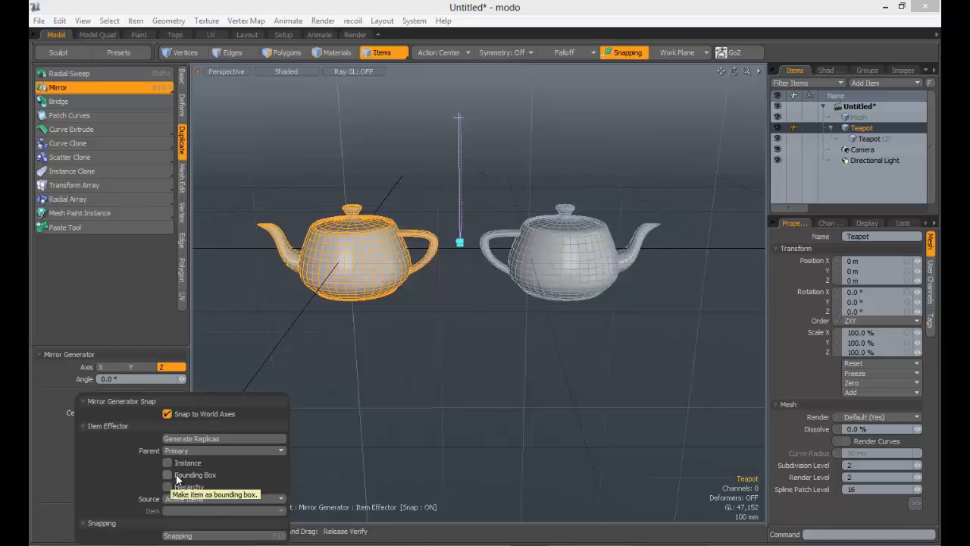
pyautogui.click(168, 474)
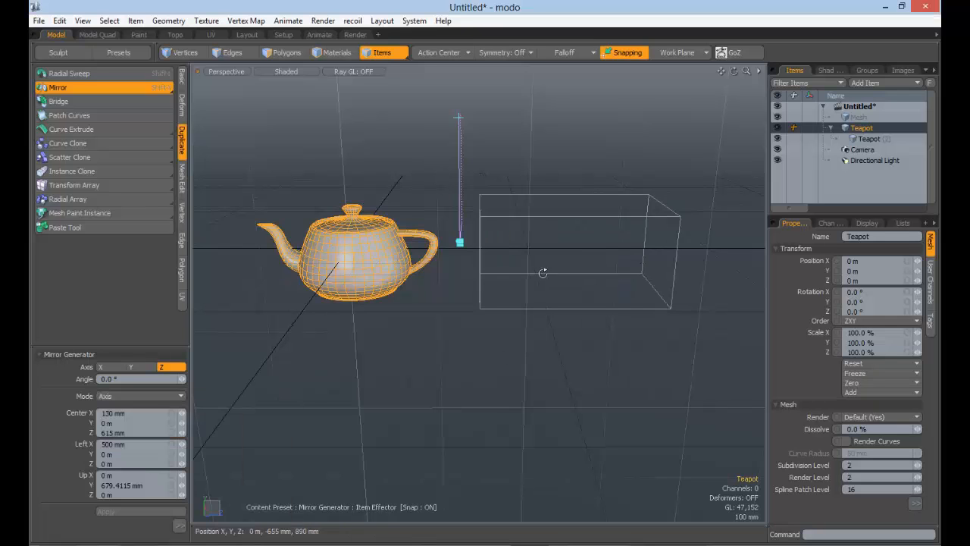
pyautogui.keyDown('alt'); pyautogui.moveTo(542, 275); pyautogui.dragTo(545, 185); pyautogui.keyUp('alt')
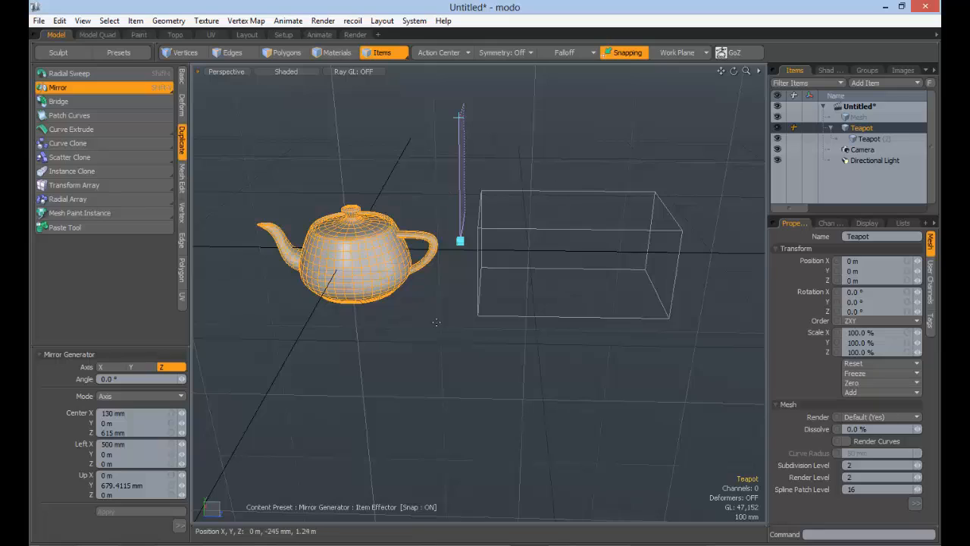
pyautogui.keyDown('alt'); pyautogui.moveTo(494, 266); pyautogui.dragTo(475, 273); pyautogui.keyUp('alt')
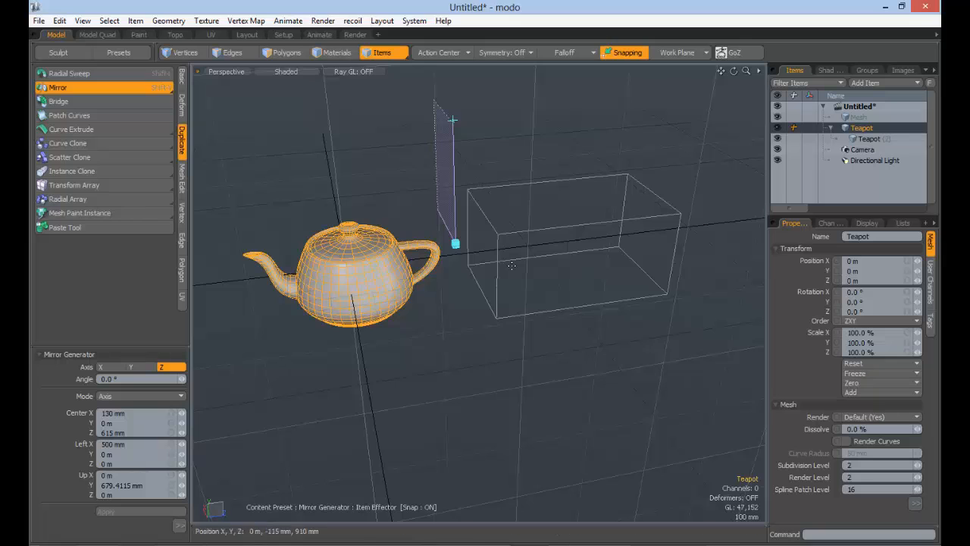
# - Turn off Bounding Box for the mirrored teapot and shift the mirror centre to about Z 575 mm
pyautogui.click(179, 525)
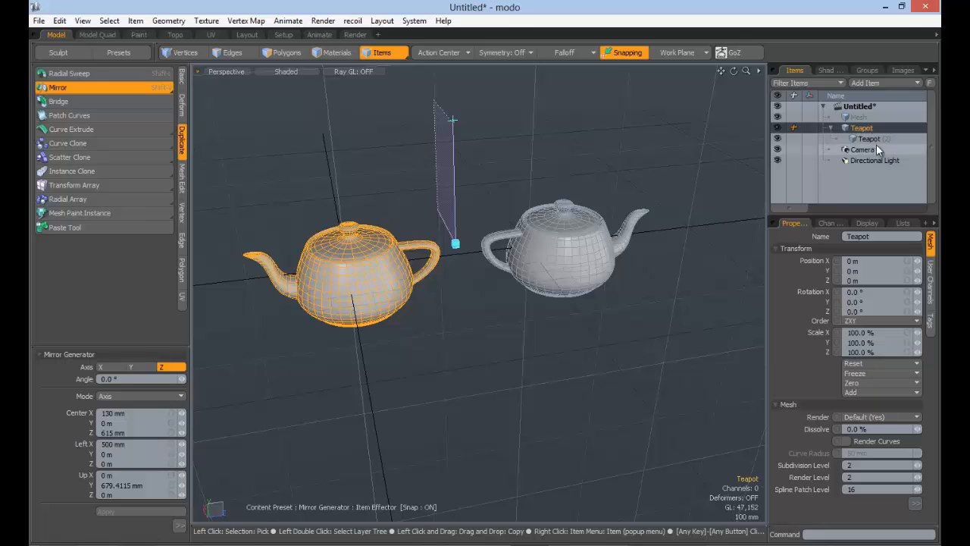
pyautogui.click(179, 525)
pyautogui.click(193, 454)
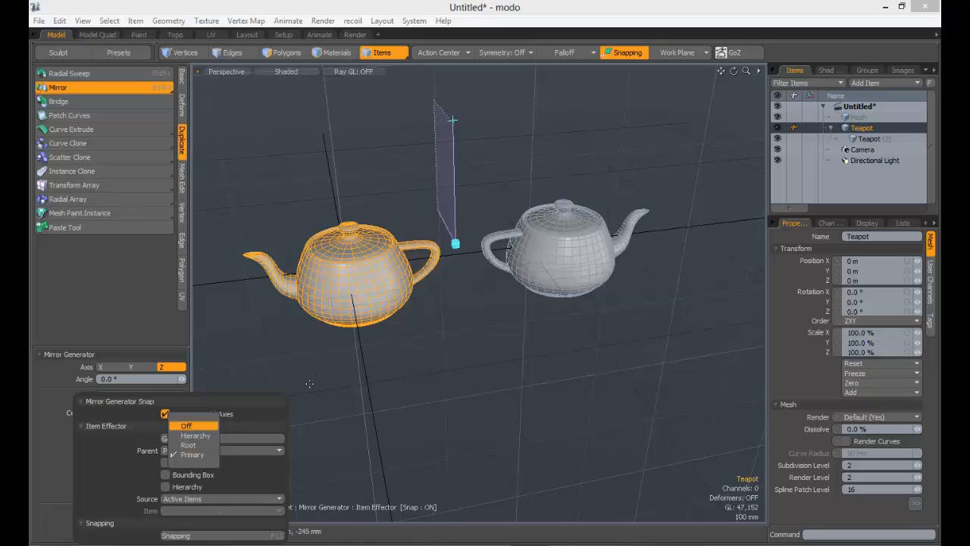
pyautogui.click(873, 143)
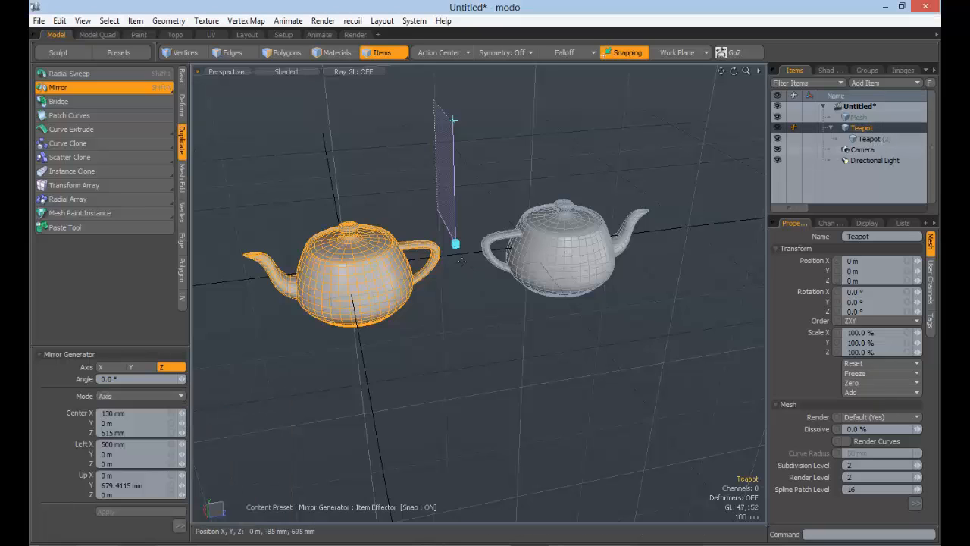
pyautogui.moveTo(457, 248); pyautogui.dragTo(449, 248)
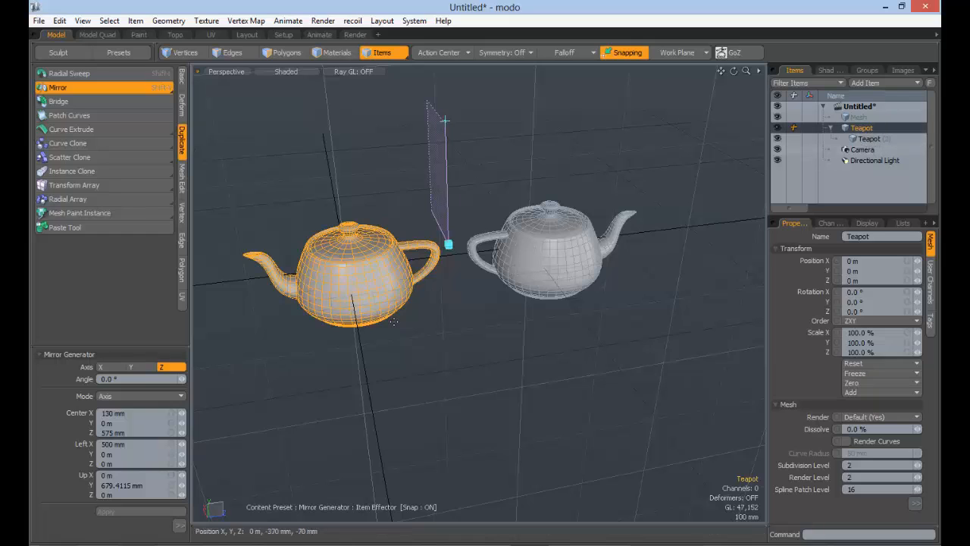
# - Set the Parent option of the mirrored teapot to Off
pyautogui.click(179, 524)
pyautogui.click(195, 452)
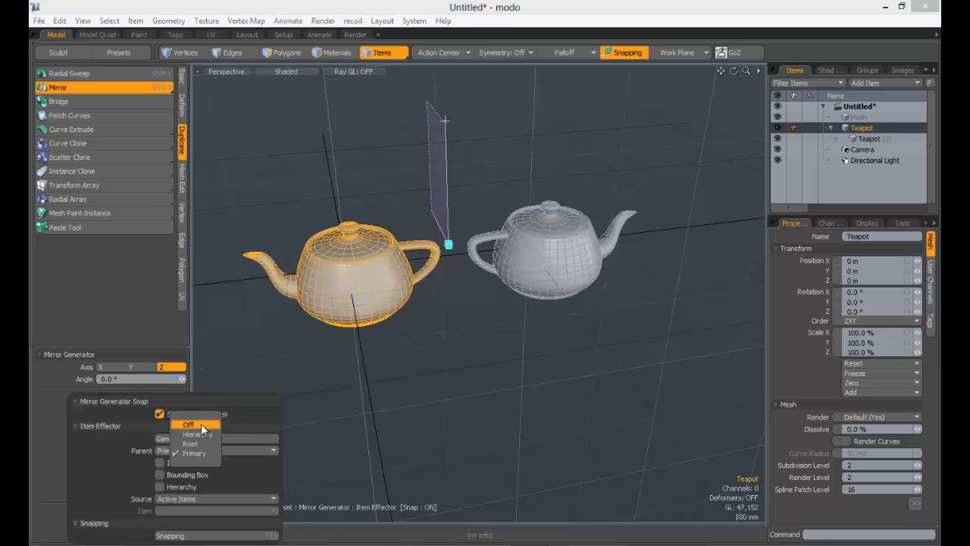
pyautogui.click(200, 424)
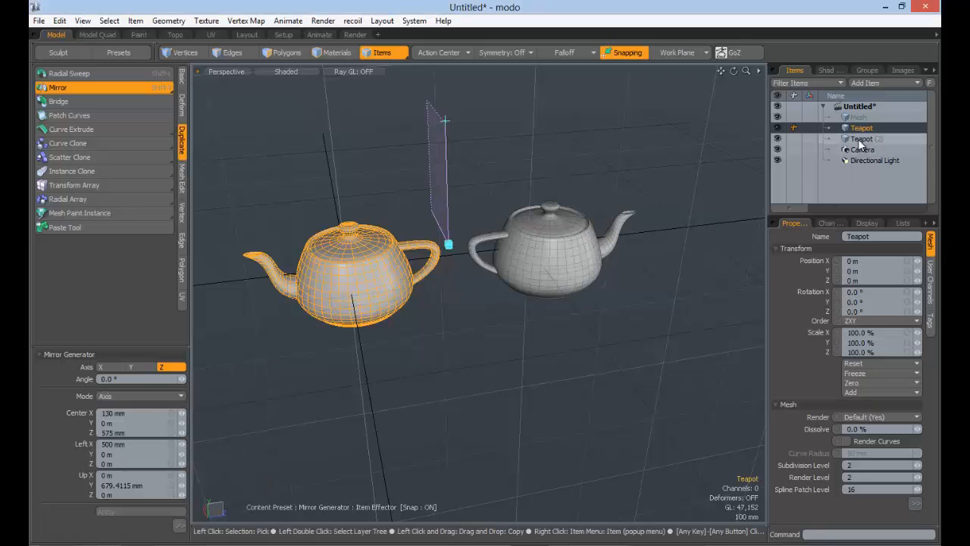
# - Set the Parent option of the mirrored teapot to Hierarchy
pyautogui.click(180, 525)
pyautogui.click(208, 451)
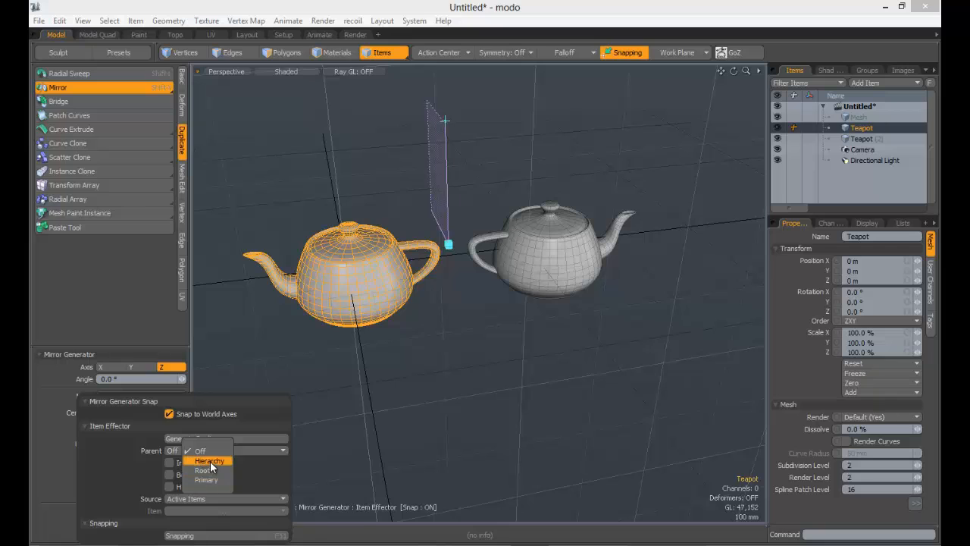
pyautogui.click(210, 462)
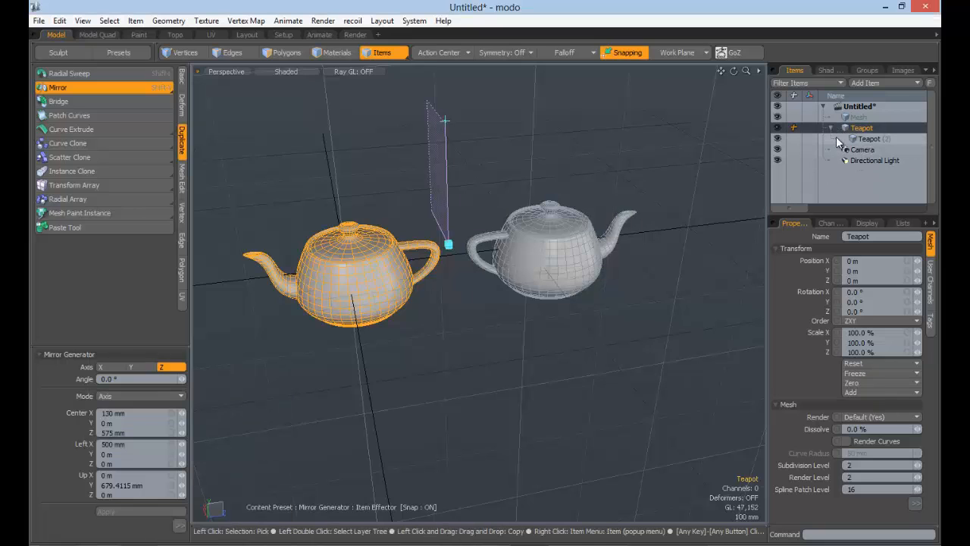
# - Try Root and Primary as the Parent option of the mirrored teapot and return it to Hierarchy
pyautogui.click(180, 525)
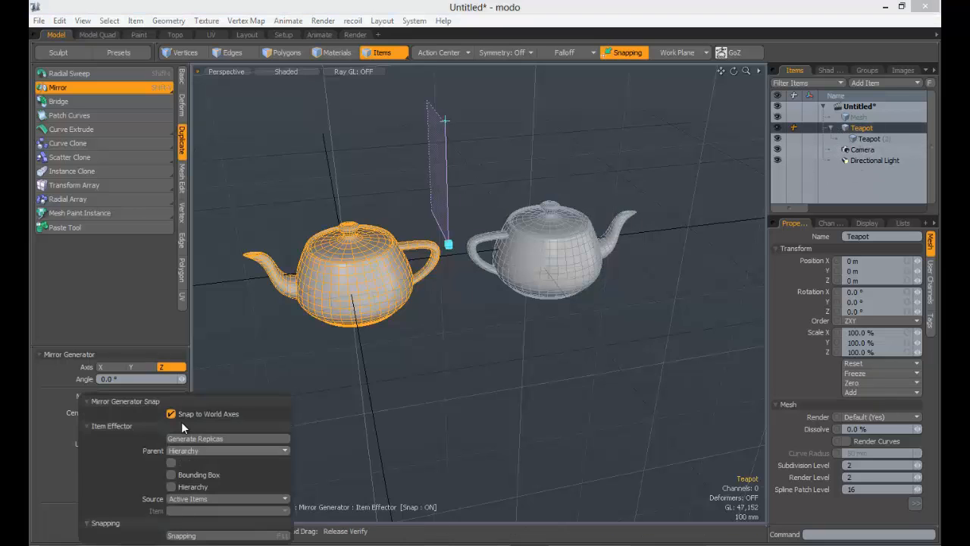
pyautogui.click(197, 450)
pyautogui.click(200, 459)
pyautogui.click(212, 450)
pyautogui.click(208, 461)
pyautogui.click(184, 528)
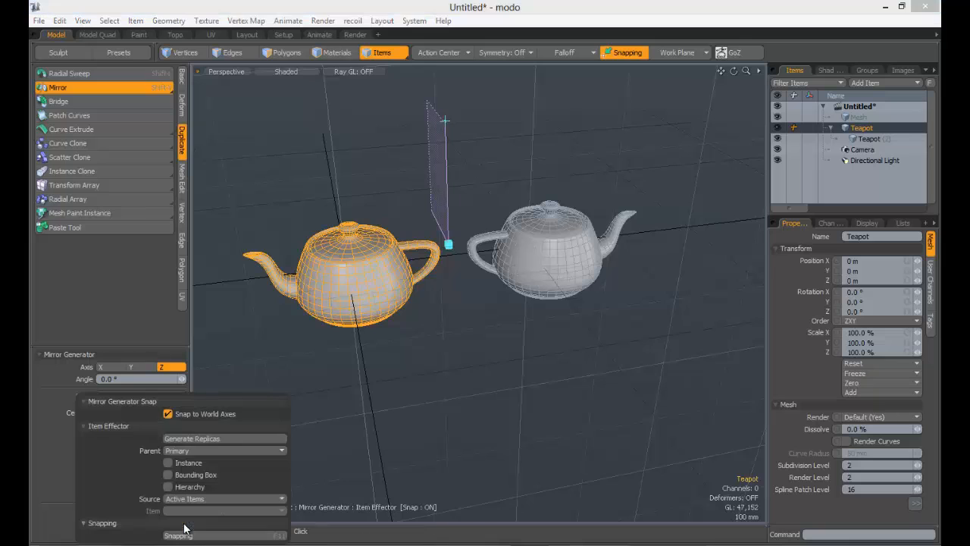
pyautogui.click(199, 449)
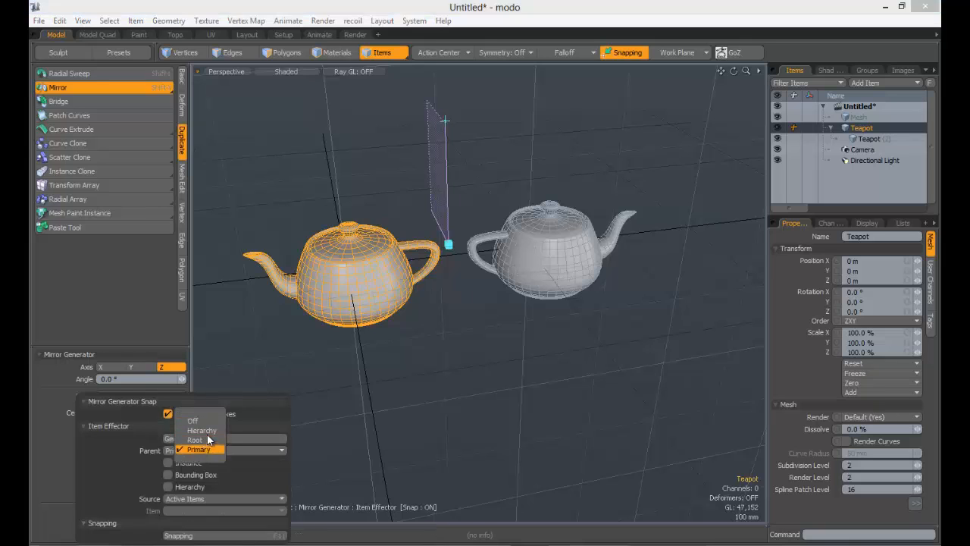
pyautogui.click(208, 431)
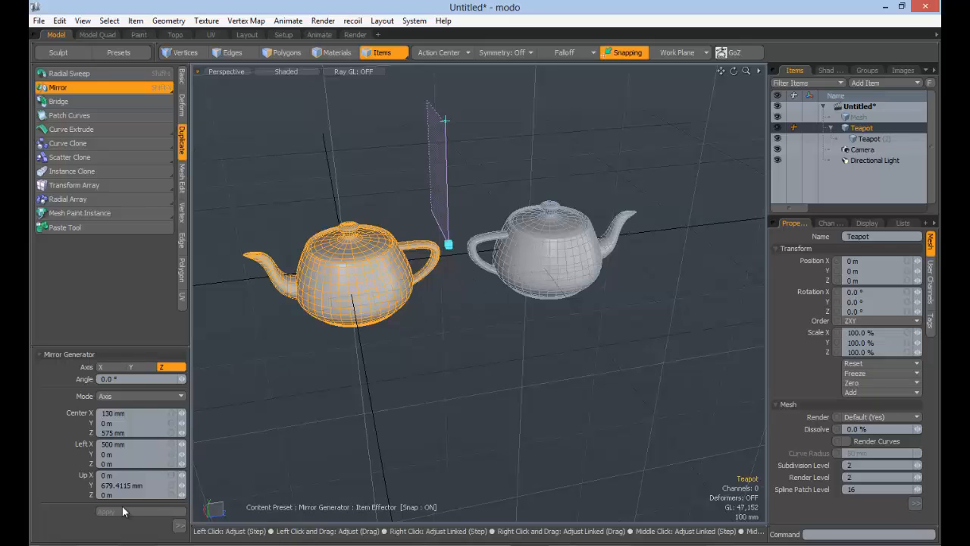
# - Switch the mirrored teapot's Parent option to Off and back to Hierarchy
pyautogui.click(181, 526)
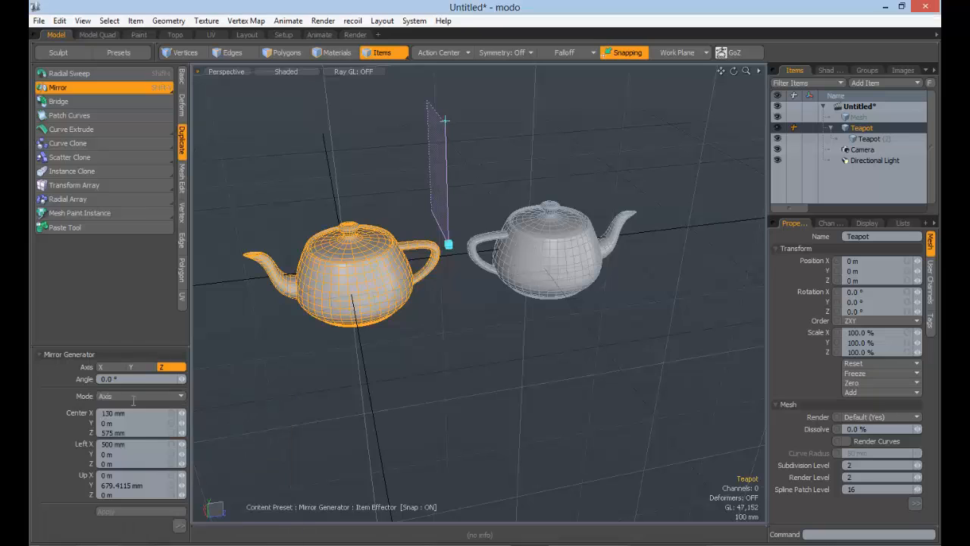
pyautogui.click(179, 527)
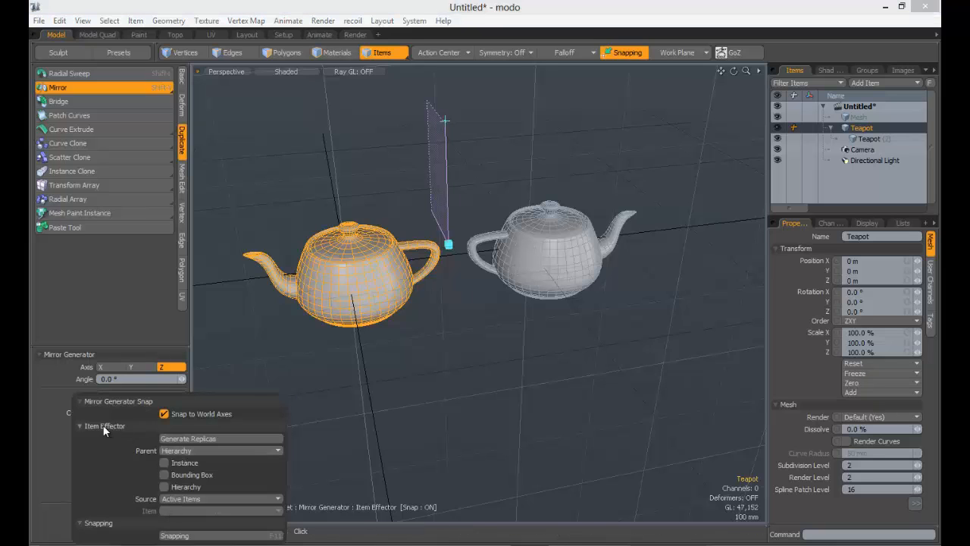
pyautogui.click(195, 453)
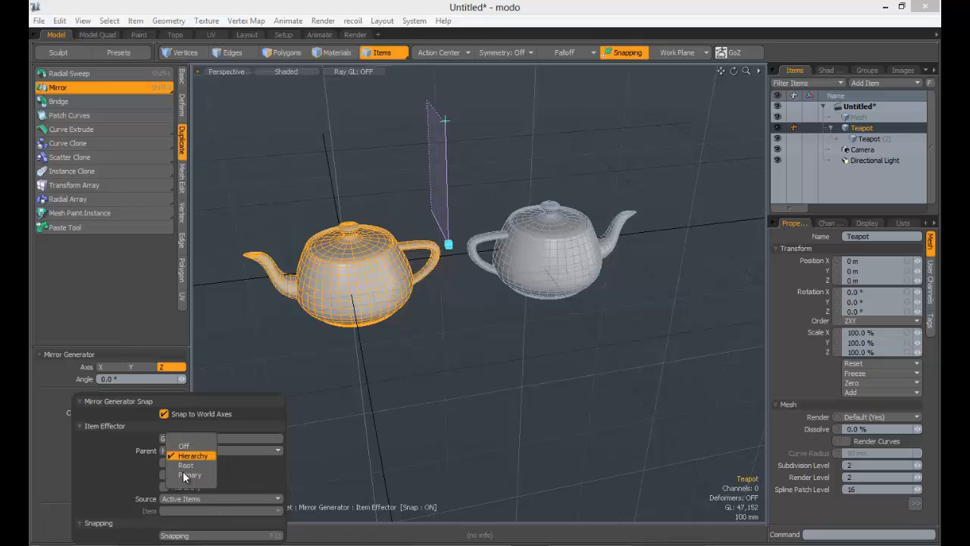
pyautogui.click(192, 447)
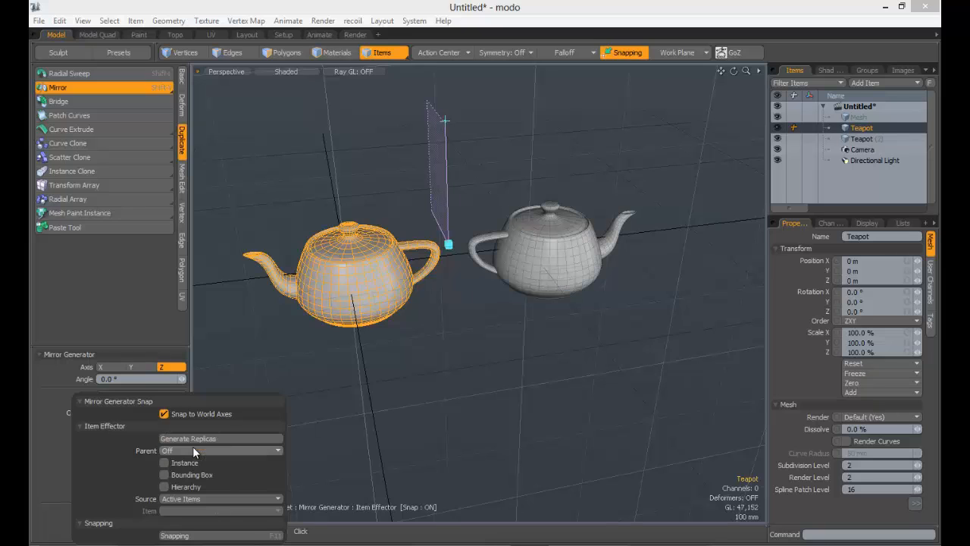
pyautogui.click(197, 450)
pyautogui.click(186, 461)
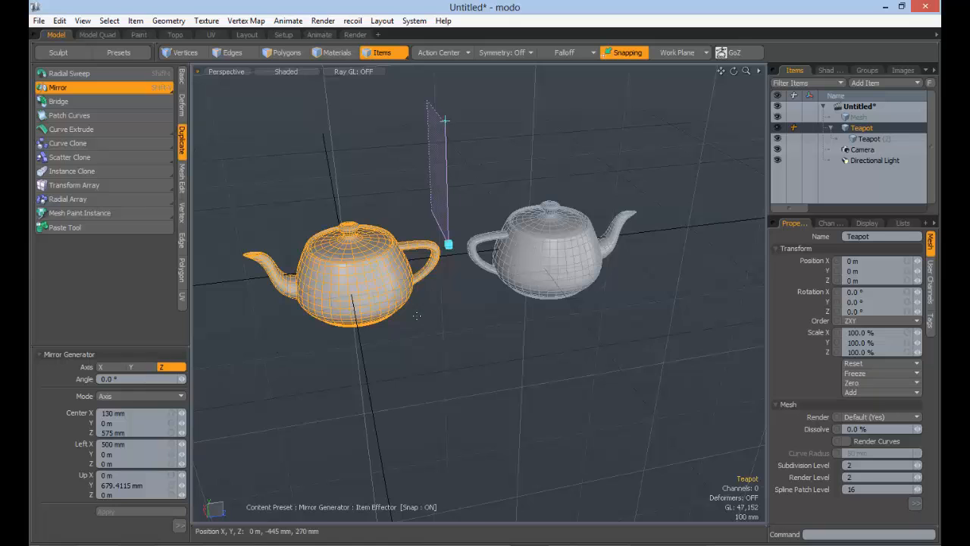
# - Set the mirror's Source option to Specific Item and try to choose a source item
pyautogui.keyDown('ctrl'); pyautogui.keyDown('alt'); pyautogui.moveTo(662, 250); pyautogui.dragTo(552, 287); pyautogui.keyUp('alt'); pyautogui.keyUp('ctrl')
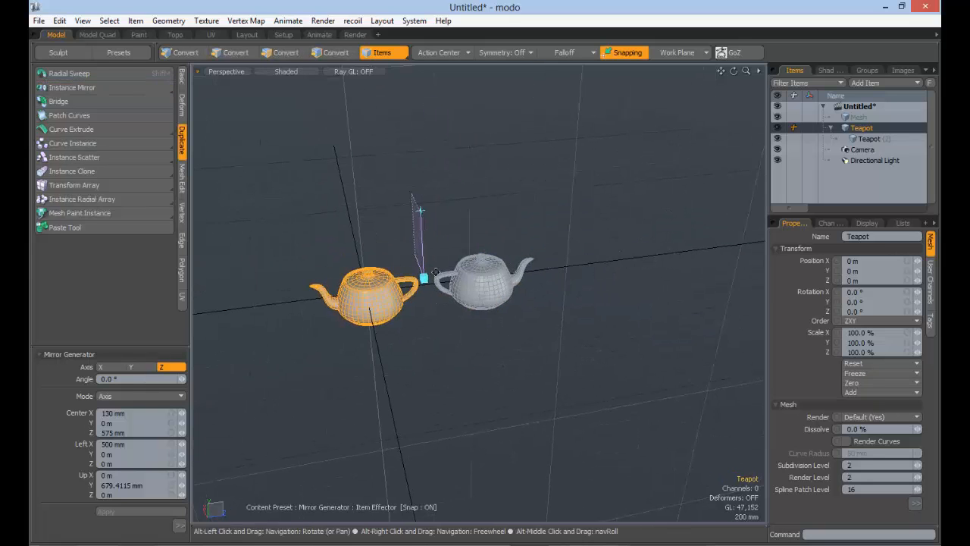
pyautogui.keyDown('alt'); pyautogui.keyDown('shift'); pyautogui.moveTo(503, 334); pyautogui.dragTo(548, 296); pyautogui.keyUp('shift'); pyautogui.keyUp('alt')
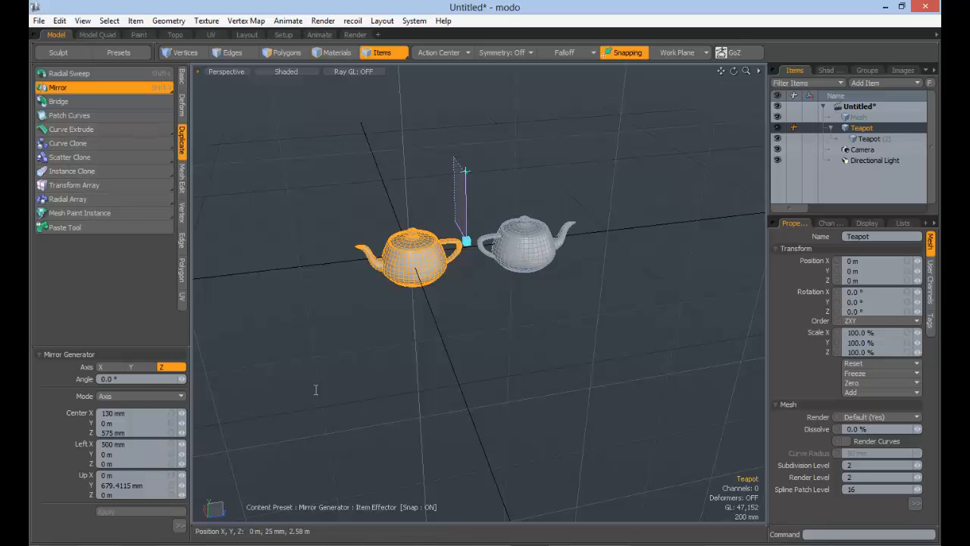
pyautogui.click(180, 524)
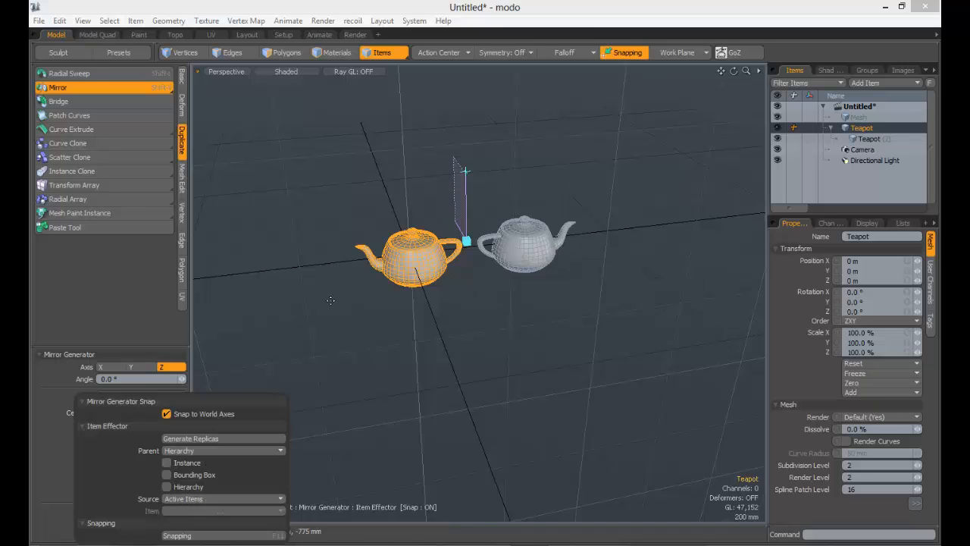
pyautogui.click(180, 525)
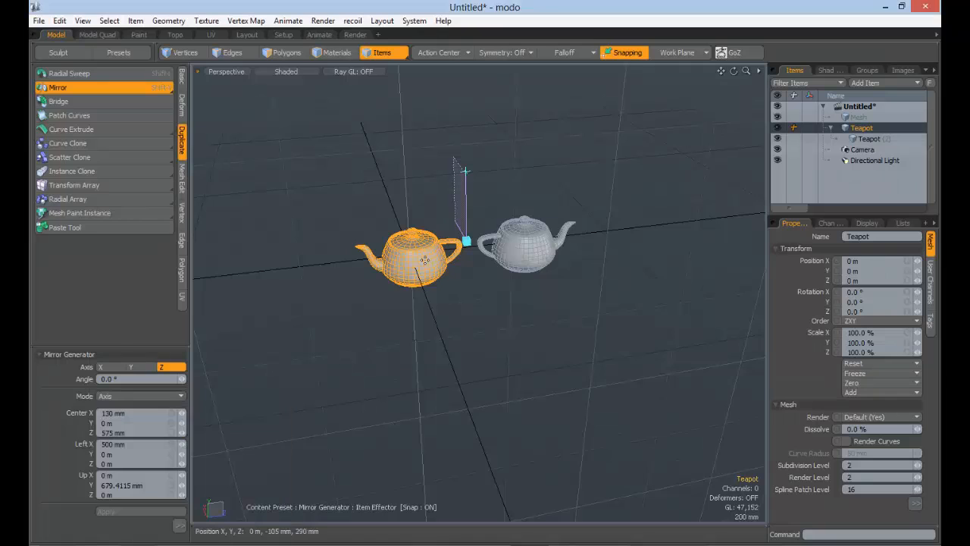
pyautogui.click(179, 524)
pyautogui.click(197, 498)
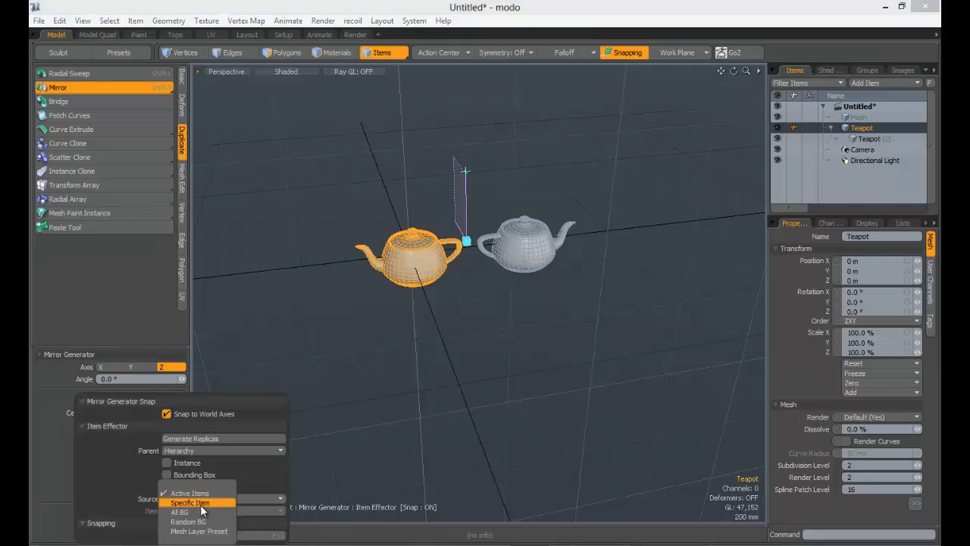
pyautogui.click(191, 503)
pyautogui.click(201, 513)
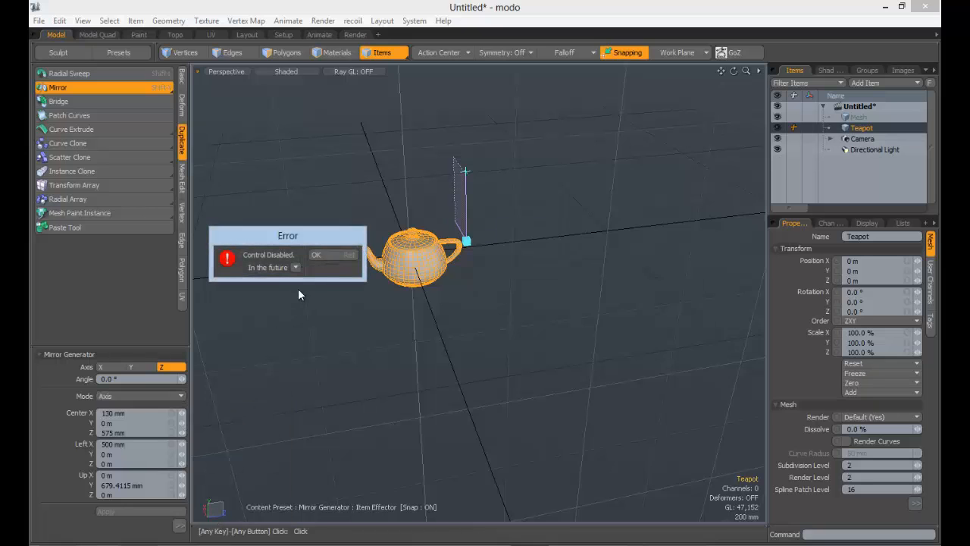
pyautogui.click(329, 252)
# - Return the mirror's Source option to Active Items
pyautogui.click(179, 525)
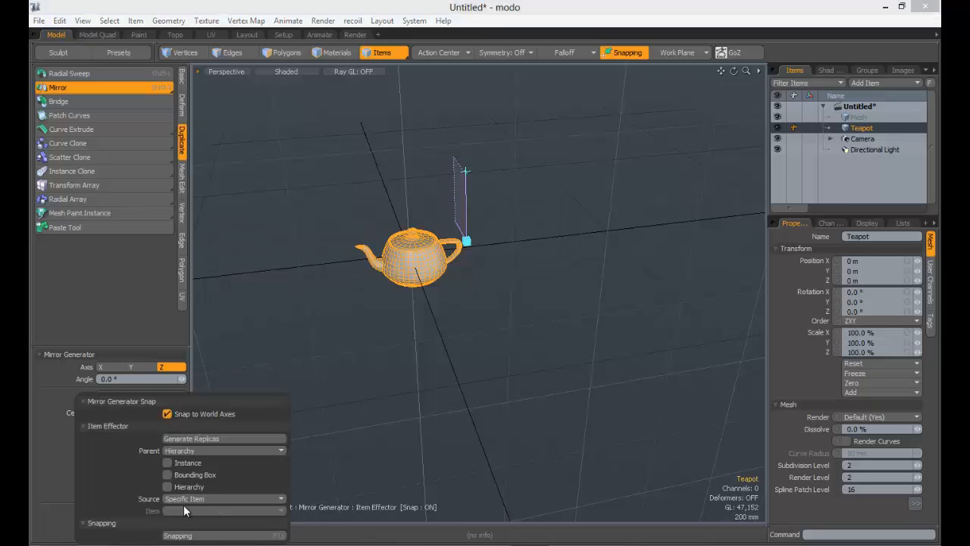
pyautogui.click(213, 500)
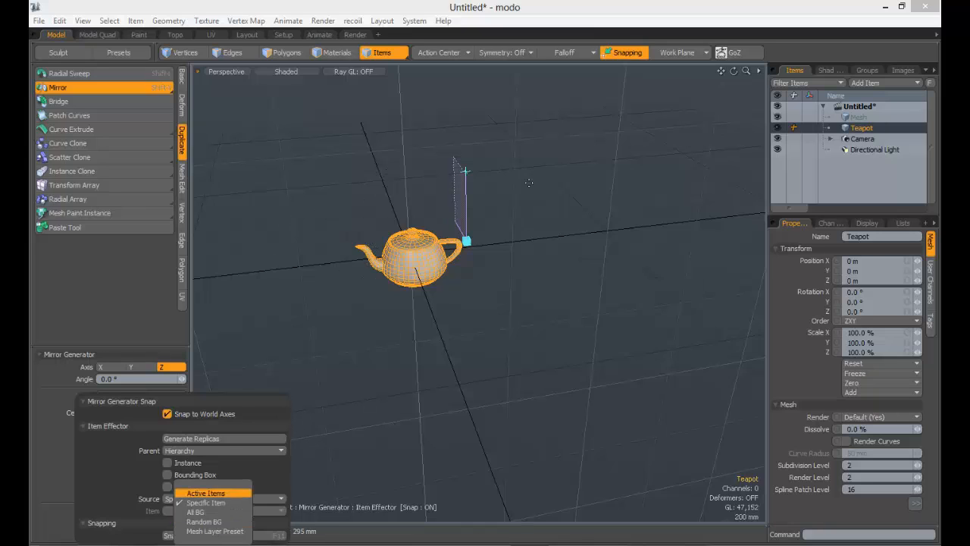
pyautogui.click(206, 493)
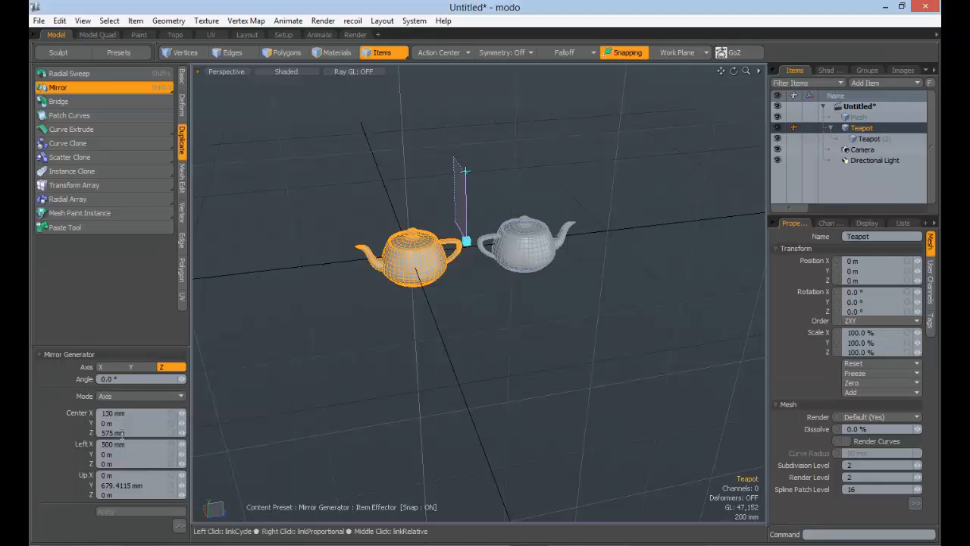
# - Shift the mirror centre to about Z 485 mm, closer to the original teapot
pyautogui.click(179, 527)
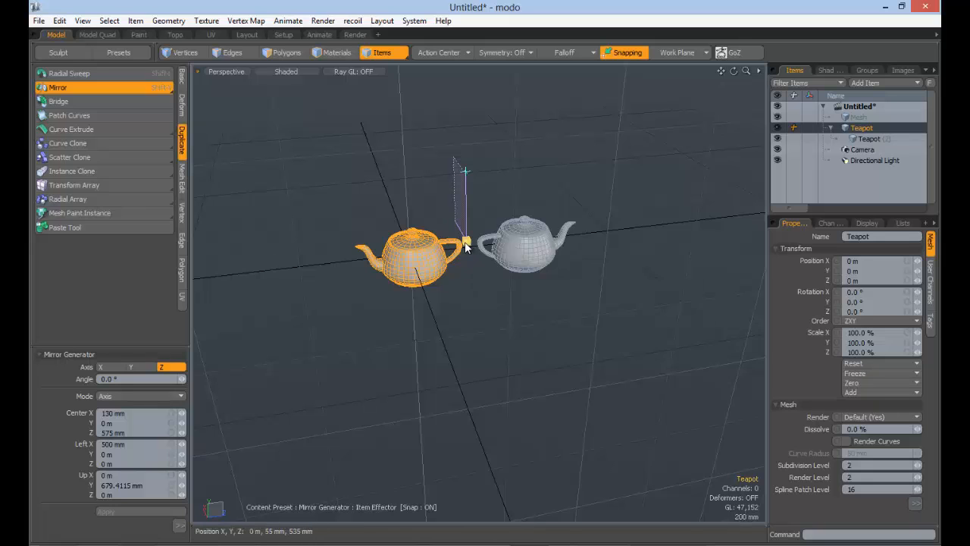
pyautogui.moveTo(466, 248)
pyautogui.mouseDown()
pyautogui.moveTo(493, 237)
pyautogui.moveTo(457, 242)
pyautogui.mouseUp()
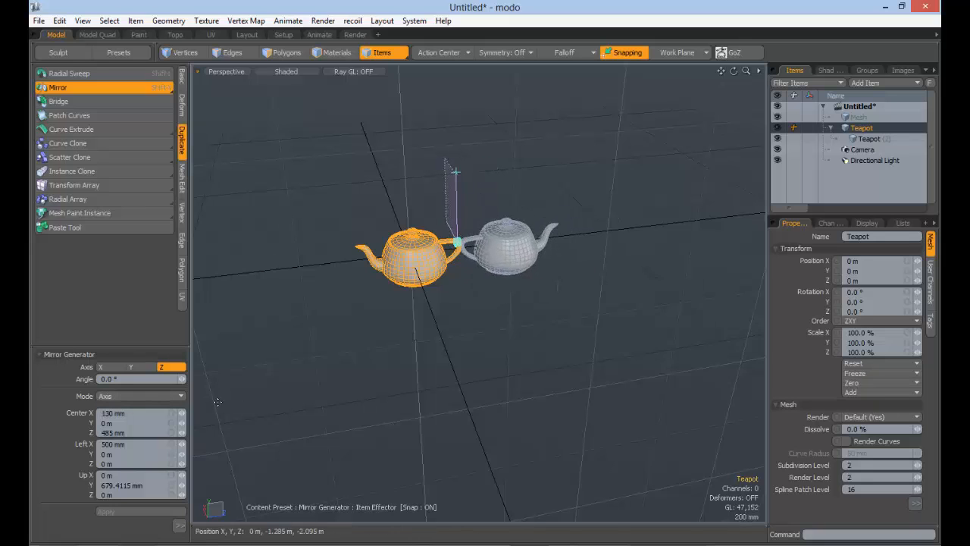
pyautogui.keyDown('alt'); pyautogui.moveTo(441, 317); pyautogui.dragTo(377, 318); pyautogui.keyUp('alt')
# - Cycle the mirror axis through Y and X and return it to Z
pyautogui.click(147, 367)
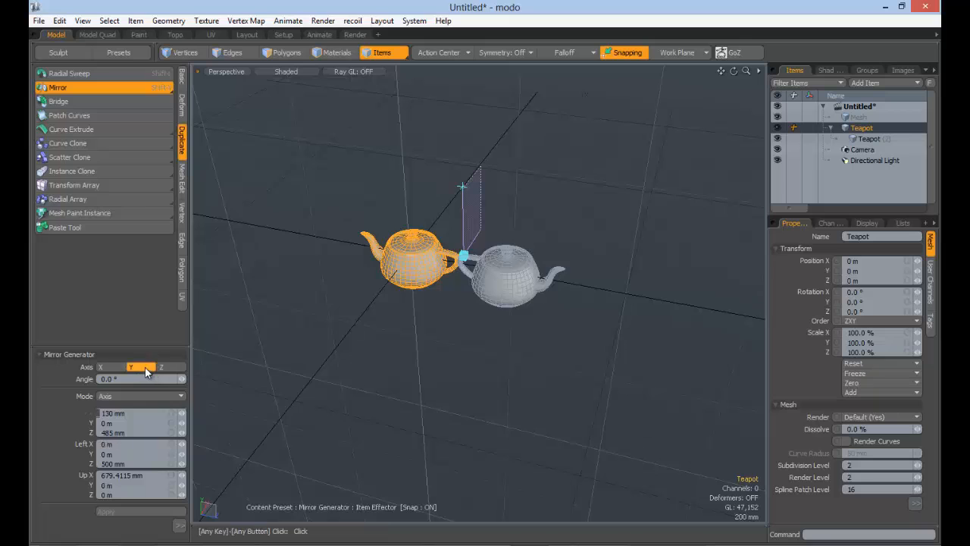
pyautogui.click(114, 366)
pyautogui.click(141, 366)
pyautogui.click(162, 366)
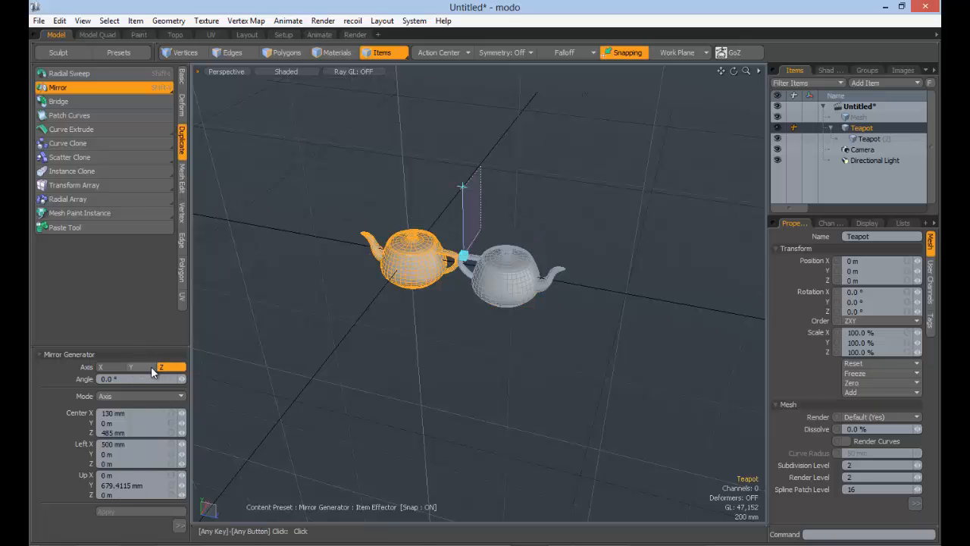
# - Shift the mirror centre to about Z 580 mm and shorten its up handle to about Y 662 mm
pyautogui.moveTo(468, 265)
pyautogui.mouseDown()
pyautogui.moveTo(523, 275)
pyautogui.moveTo(462, 265)
pyautogui.moveTo(503, 271)
pyautogui.moveTo(477, 267)
pyautogui.mouseUp()
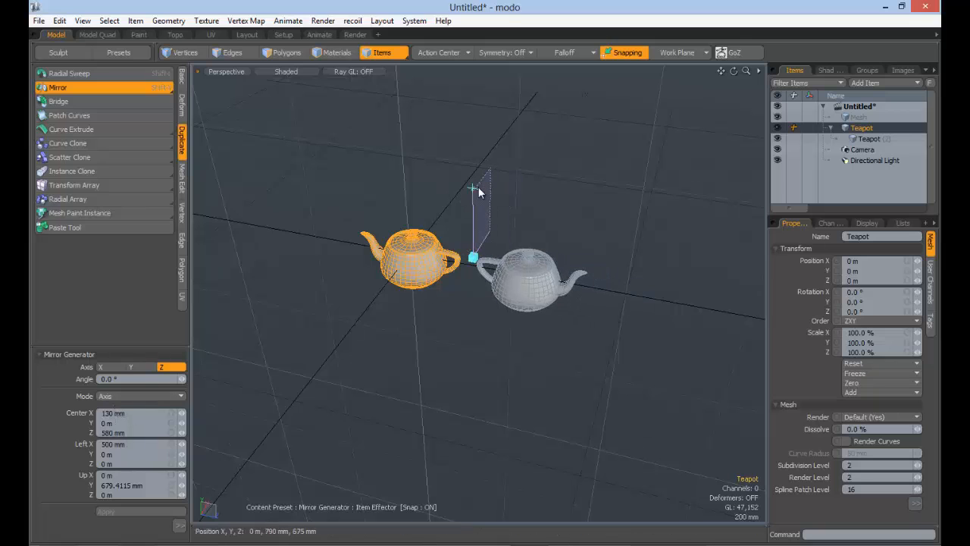
pyautogui.moveTo(479, 192)
pyautogui.mouseDown()
pyautogui.moveTo(495, 195)
pyautogui.moveTo(422, 163)
pyautogui.moveTo(474, 190)
pyautogui.moveTo(456, 191)
pyautogui.moveTo(472, 190)
pyautogui.mouseUp()
# - Set the mirror mode to Free Rotation and shift the centre to about Z 600 mm
pyautogui.click(123, 394)
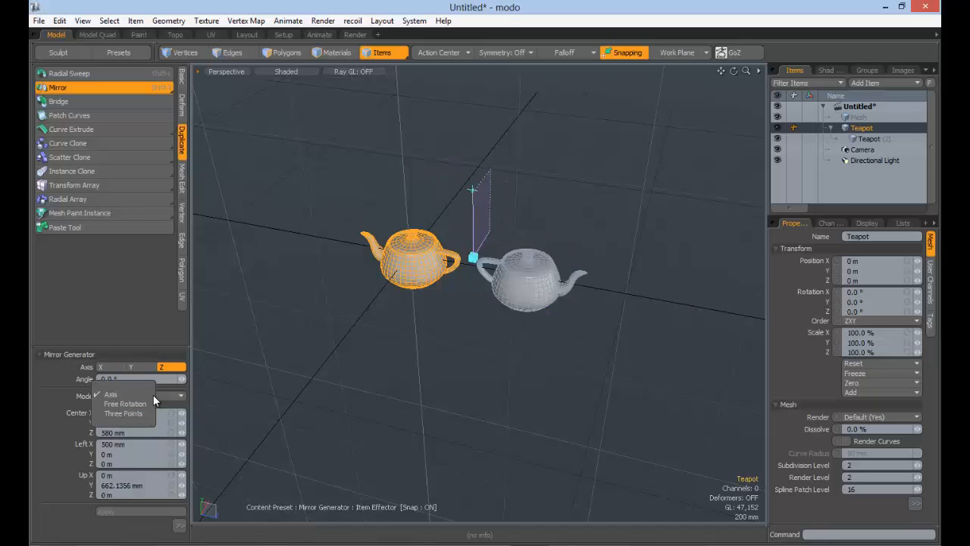
pyautogui.click(125, 403)
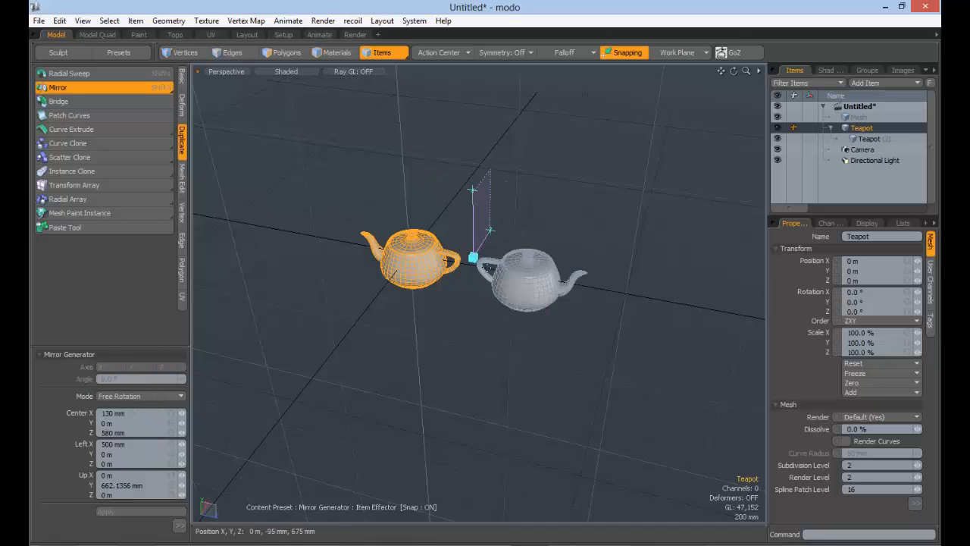
pyautogui.moveTo(478, 262)
pyautogui.mouseDown()
pyautogui.moveTo(505, 260)
pyautogui.moveTo(477, 260)
pyautogui.mouseUp()
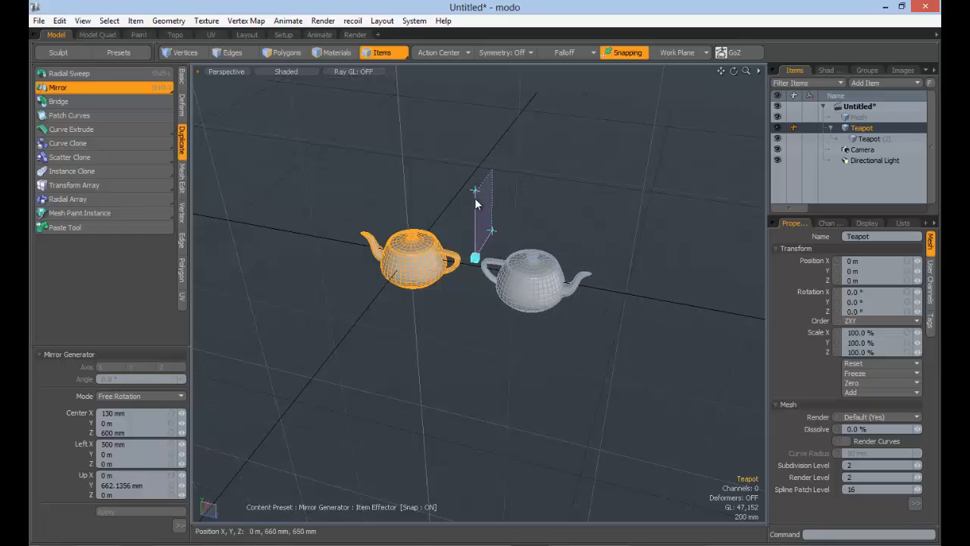
# - Tilt the mirror plane freely with its up and left handles and shift the centre to about Z 755 mm
pyautogui.moveTo(477, 191); pyautogui.dragTo(517, 238)
pyautogui.moveTo(416, 209)
pyautogui.mouseDown()
pyautogui.moveTo(503, 233)
pyautogui.moveTo(427, 212)
pyautogui.mouseUp()
pyautogui.moveTo(494, 231)
pyautogui.mouseDown()
pyautogui.moveTo(515, 218)
pyautogui.moveTo(481, 218)
pyautogui.moveTo(535, 243)
pyautogui.moveTo(494, 228)
pyautogui.moveTo(517, 266)
pyautogui.moveTo(492, 260)
pyautogui.moveTo(505, 228)
pyautogui.moveTo(532, 229)
pyautogui.moveTo(503, 228)
pyautogui.moveTo(498, 217)
pyautogui.mouseUp()
# - Undo the last three adjustments of the mirror plane
pyautogui.hotkey('ctrl', 'z')
pyautogui.hotkey('ctrl', 'z')
pyautogui.hotkey('ctrl', 'z')
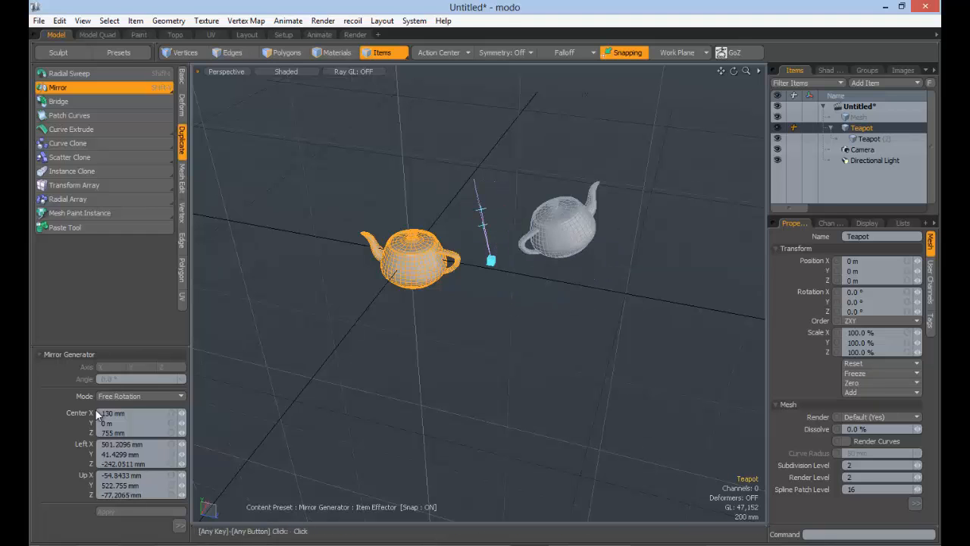
# - Set the mirror mode to Three Points and move the points to about centre (140, -180, 755), left (630, 0, -240) and up (0, 635, 455) mm
pyautogui.click(129, 395)
pyautogui.click(130, 405)
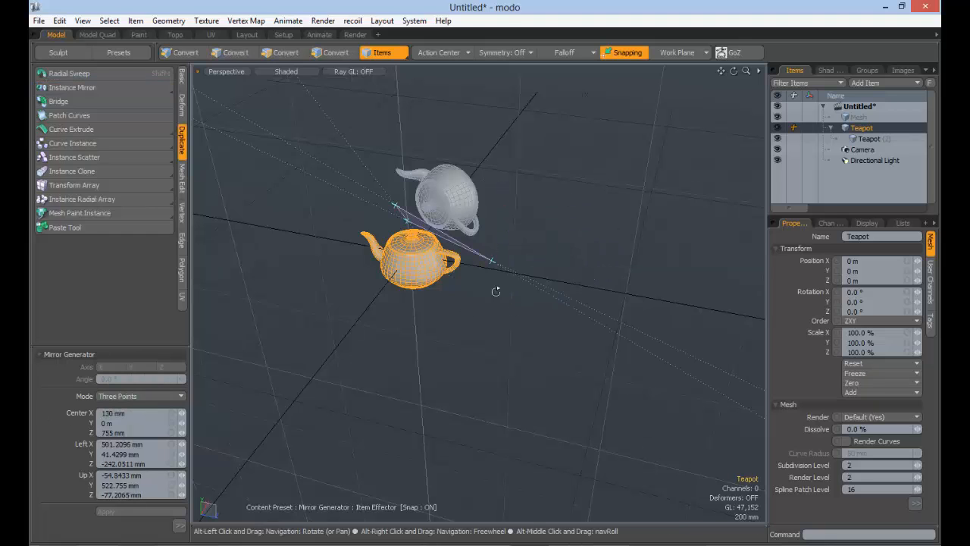
pyautogui.keyDown('alt'); pyautogui.moveTo(495, 290); pyautogui.dragTo(470, 227); pyautogui.keyUp('alt')
pyautogui.moveTo(398, 201); pyautogui.dragTo(491, 189)
pyautogui.keyDown('alt'); pyautogui.moveTo(514, 255); pyautogui.dragTo(417, 318); pyautogui.keyUp('alt')
pyautogui.keyDown('alt'); pyautogui.moveTo(494, 279); pyautogui.dragTo(239, 148); pyautogui.keyUp('alt')
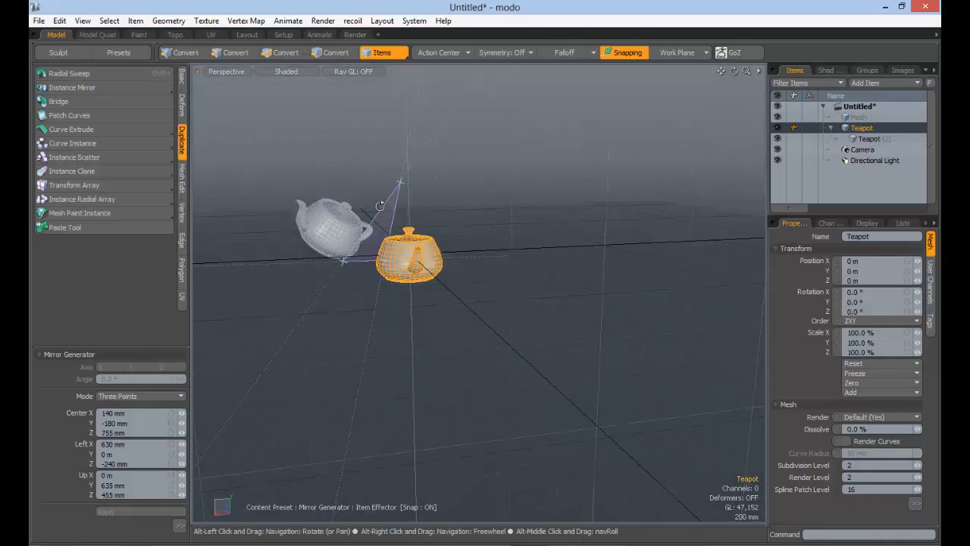
# - Cycle the mirror mode through Axis and Free Rotation back to Three Points, and move the up point to about Y 675, Z 780 mm
pyautogui.click(127, 371)
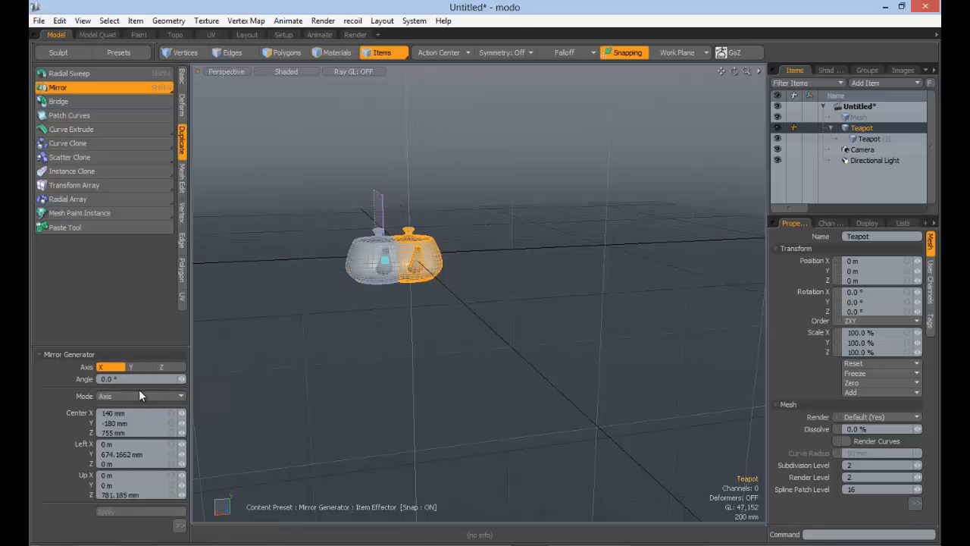
pyautogui.click(132, 394)
pyautogui.click(132, 403)
pyautogui.keyDown('alt'); pyautogui.moveTo(330, 340); pyautogui.dragTo(275, 351); pyautogui.keyUp('alt')
pyautogui.click(136, 405)
pyautogui.click(140, 410)
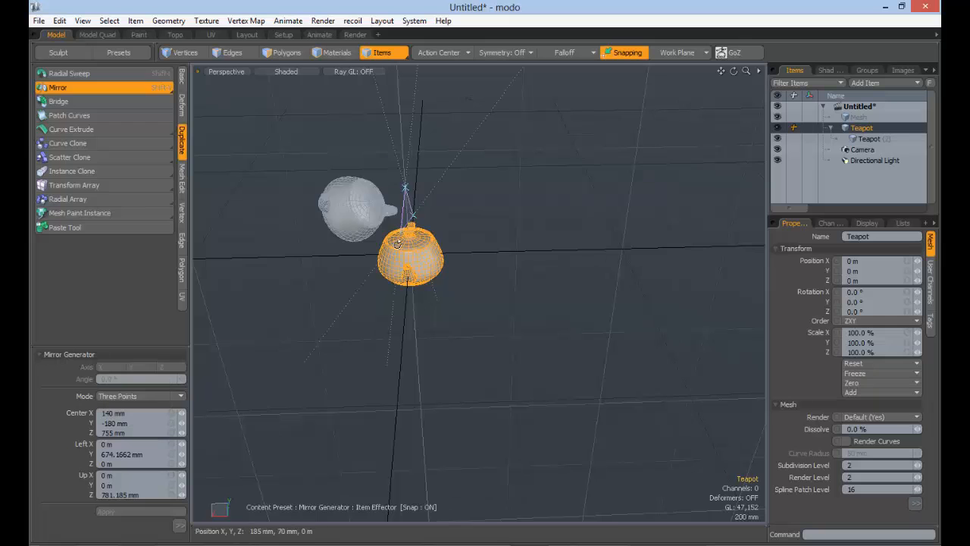
pyautogui.keyDown('alt'); pyautogui.moveTo(288, 288); pyautogui.dragTo(407, 276); pyautogui.keyUp('alt')
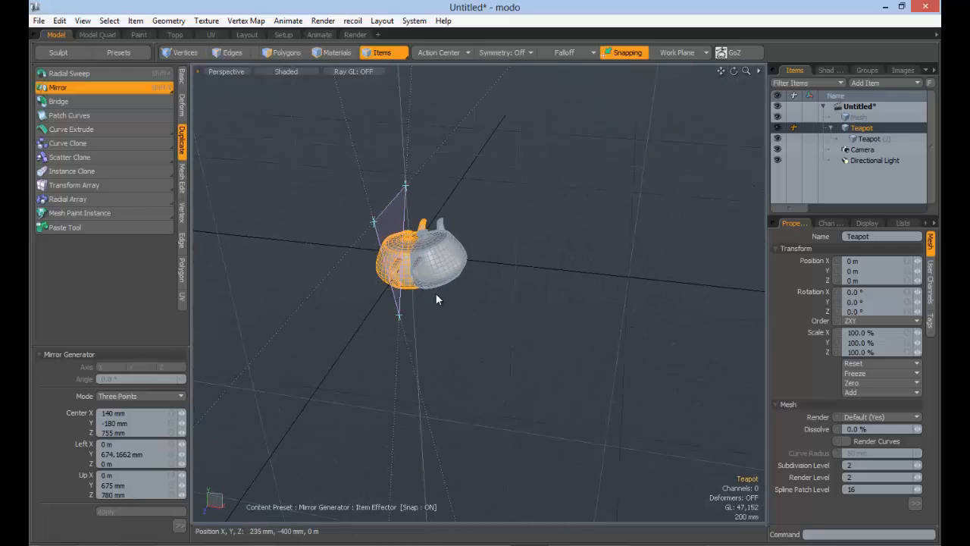
# - Delete the mirrored teapot and select the original teapot
pyautogui.press('Escape')
pyautogui.click(442, 254)
pyautogui.press('Delete')
pyautogui.click(417, 266)
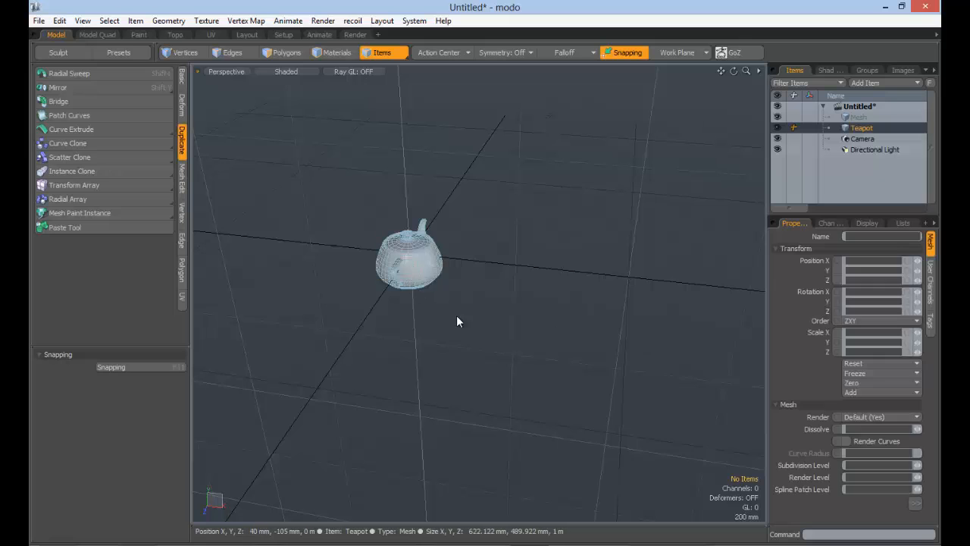
# - Mirror the teapot in Three Points mode with points at about centre (-515, 0, 0), left (0, 445, 0) and up (-330, 367, 378) mm
pyautogui.click(89, 85)
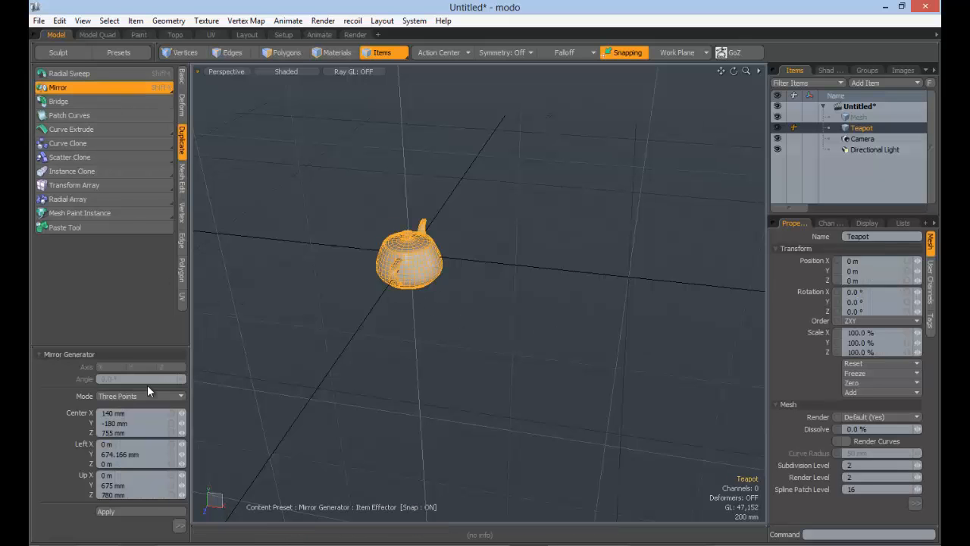
pyautogui.keyDown('alt'); pyautogui.moveTo(460, 238); pyautogui.dragTo(475, 230); pyautogui.keyUp('alt')
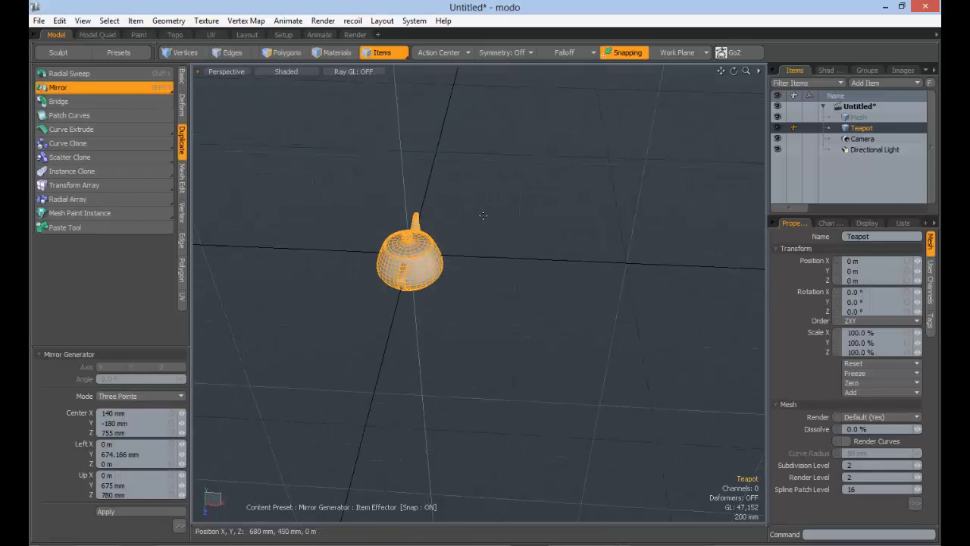
pyautogui.click(475, 311)
pyautogui.moveTo(407, 257); pyautogui.dragTo(361, 243)
pyautogui.moveTo(412, 216)
pyautogui.mouseDown()
pyautogui.moveTo(366, 174)
pyautogui.moveTo(408, 215)
pyautogui.mouseUp()
pyautogui.moveTo(407, 260); pyautogui.dragTo(368, 193)
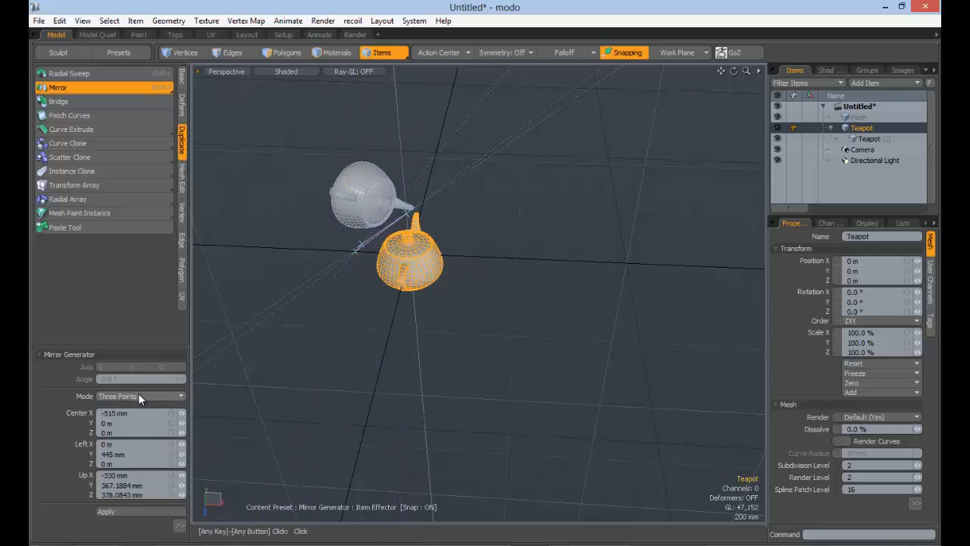
# - Set the mirror mode to Free Rotation, move the centre to about X -605 mm and rotate the mirror plane
pyautogui.click(138, 396)
pyautogui.click(163, 379)
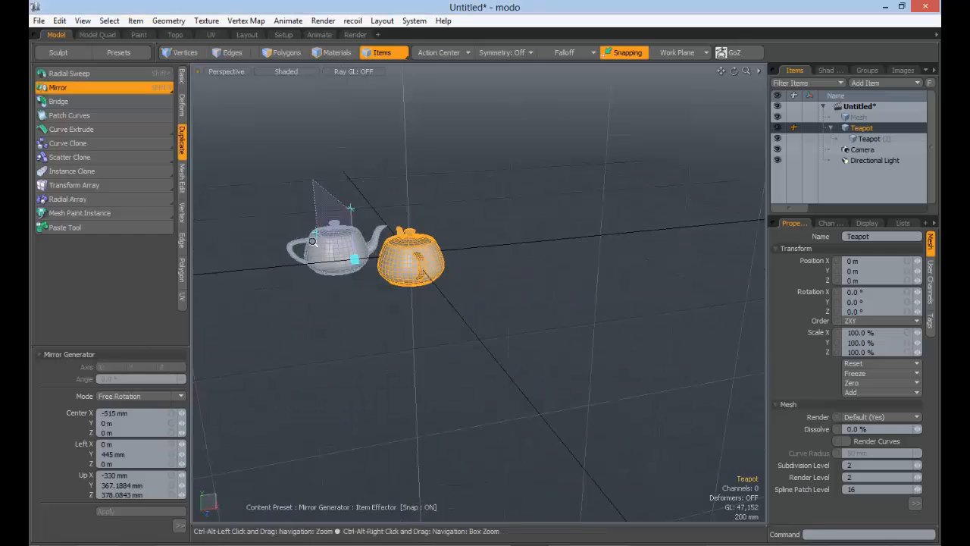
pyautogui.keyDown('ctrl'); pyautogui.keyDown('alt'); pyautogui.moveTo(312, 241); pyautogui.dragTo(348, 241); pyautogui.keyUp('alt'); pyautogui.keyUp('ctrl')
pyautogui.keyDown('alt'); pyautogui.moveTo(349, 241); pyautogui.dragTo(309, 245); pyautogui.keyUp('alt')
pyautogui.moveTo(394, 260); pyautogui.dragTo(379, 213)
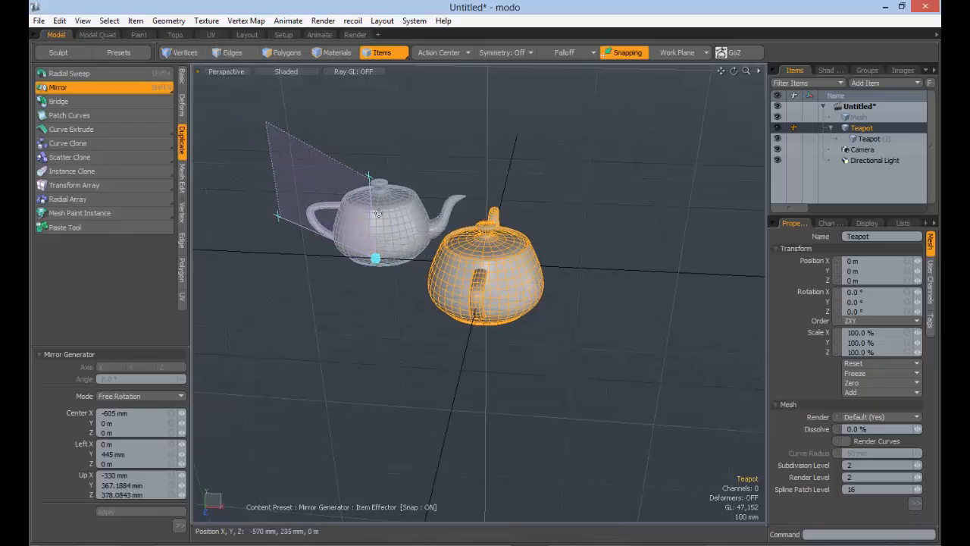
pyautogui.moveTo(373, 180); pyautogui.dragTo(292, 223)
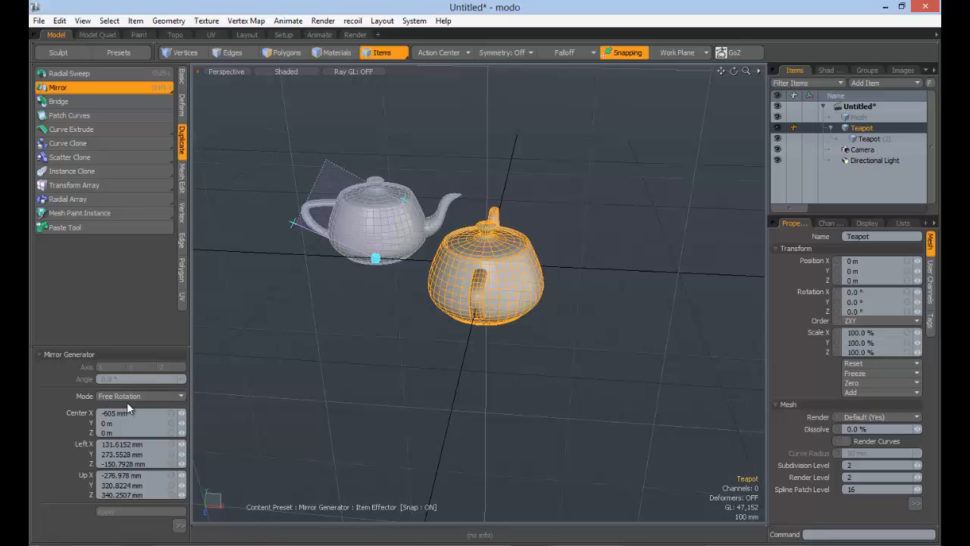
# - Switch to Three Points mode and move the points to about centre (-604, 0, -120), left (132, 218, -351) and up (-277, 449, -142) mm
pyautogui.click(127, 402)
pyautogui.click(129, 408)
pyautogui.keyDown('alt'); pyautogui.moveTo(319, 349); pyautogui.dragTo(356, 357); pyautogui.keyUp('alt')
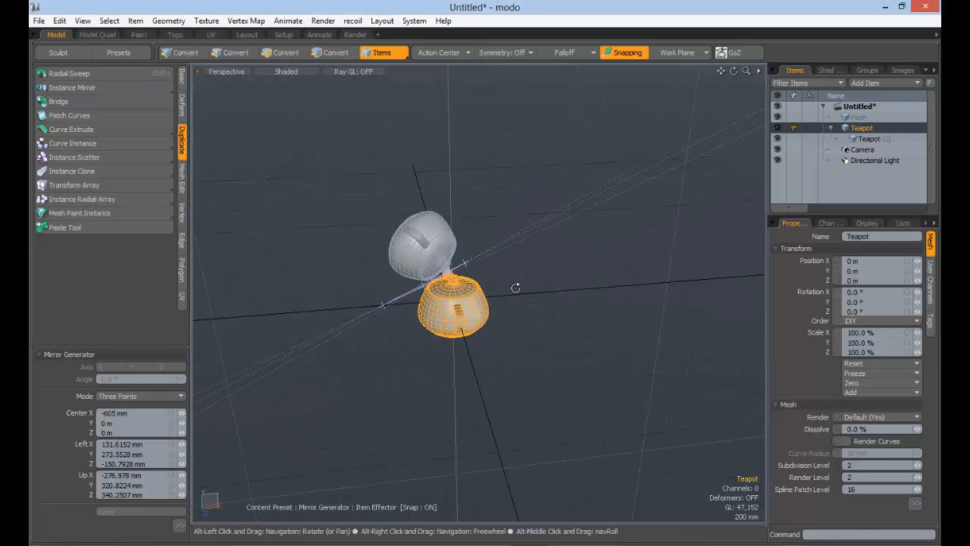
pyautogui.keyDown('alt'); pyautogui.moveTo(515, 287); pyautogui.dragTo(547, 302); pyautogui.keyUp('alt')
pyautogui.keyDown('ctrl'); pyautogui.keyDown('alt'); pyautogui.moveTo(402, 297); pyautogui.dragTo(467, 287); pyautogui.keyUp('alt'); pyautogui.keyUp('ctrl')
pyautogui.keyDown('alt'); pyautogui.moveTo(436, 335); pyautogui.dragTo(350, 218); pyautogui.keyUp('alt')
pyautogui.moveTo(342, 323)
pyautogui.keyDown('alt'); pyautogui.mouseDown()
pyautogui.moveTo(405, 341)
pyautogui.moveTo(376, 304)
pyautogui.moveTo(356, 310)
pyautogui.mouseUp(); pyautogui.keyUp('alt')
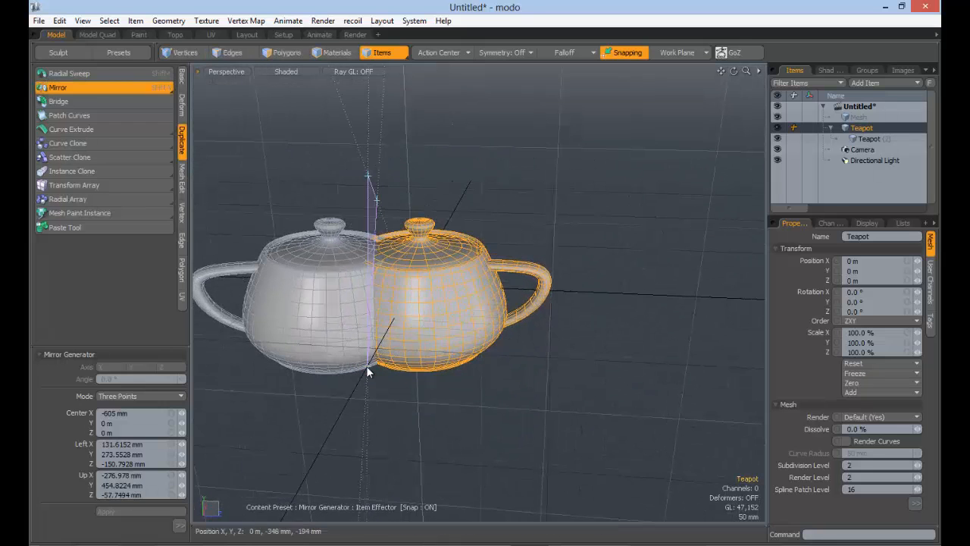
pyautogui.moveTo(366, 367)
pyautogui.mouseDown()
pyautogui.moveTo(338, 364)
pyautogui.moveTo(368, 367)
pyautogui.mouseUp()
pyautogui.moveTo(377, 202); pyautogui.dragTo(325, 213)
pyautogui.moveTo(369, 180); pyautogui.dragTo(342, 179)
pyautogui.moveTo(365, 372); pyautogui.dragTo(325, 364)
# - Return to Free Rotation mode, rotate the plane's up point to about (-98, 482, 262) mm and move the centre to about X -345 mm
pyautogui.keyDown('alt'); pyautogui.keyDown('shift'); pyautogui.moveTo(402, 344); pyautogui.dragTo(458, 330); pyautogui.keyUp('shift'); pyautogui.keyUp('alt')
pyautogui.keyDown('alt'); pyautogui.moveTo(351, 320); pyautogui.dragTo(530, 308); pyautogui.keyUp('alt')
pyautogui.click(132, 397)
pyautogui.click(131, 390)
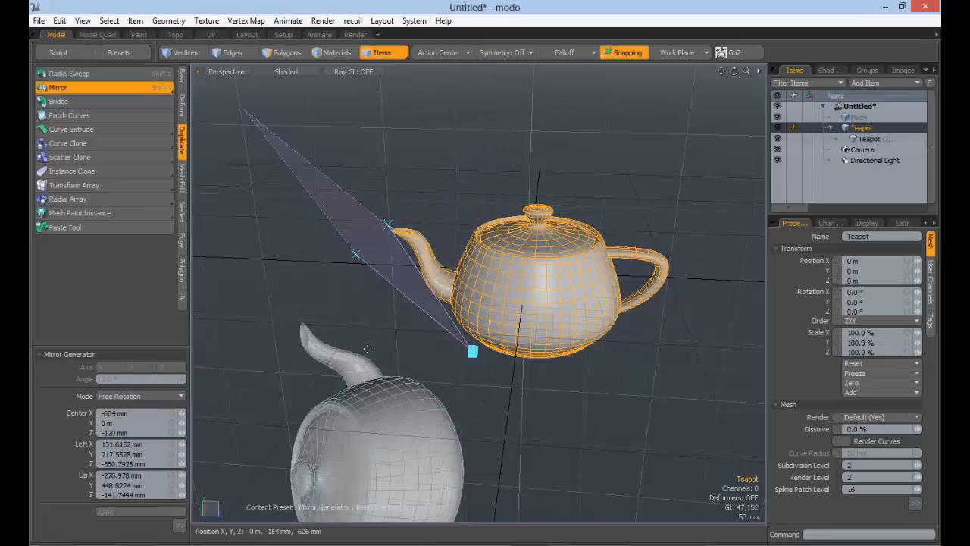
pyautogui.keyDown('alt'); pyautogui.moveTo(332, 303); pyautogui.dragTo(345, 212); pyautogui.keyUp('alt')
pyautogui.keyDown('ctrl'); pyautogui.keyDown('alt'); pyautogui.moveTo(424, 220); pyautogui.dragTo(389, 269); pyautogui.keyUp('alt'); pyautogui.keyUp('ctrl')
pyautogui.moveTo(399, 222); pyautogui.dragTo(387, 195)
pyautogui.moveTo(395, 247); pyautogui.dragTo(427, 244)
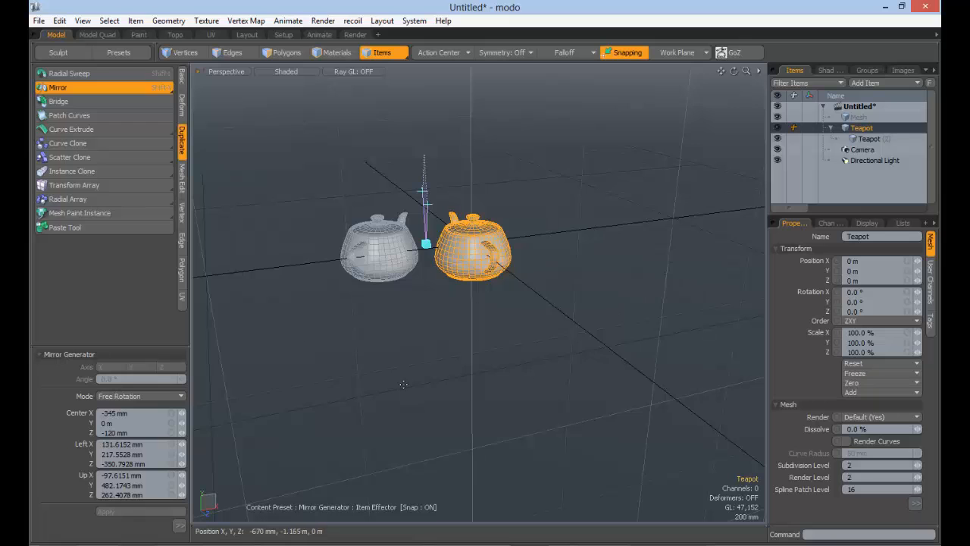
# - Drop the Mirror tool and delete the mirrored teapot
pyautogui.press('space')
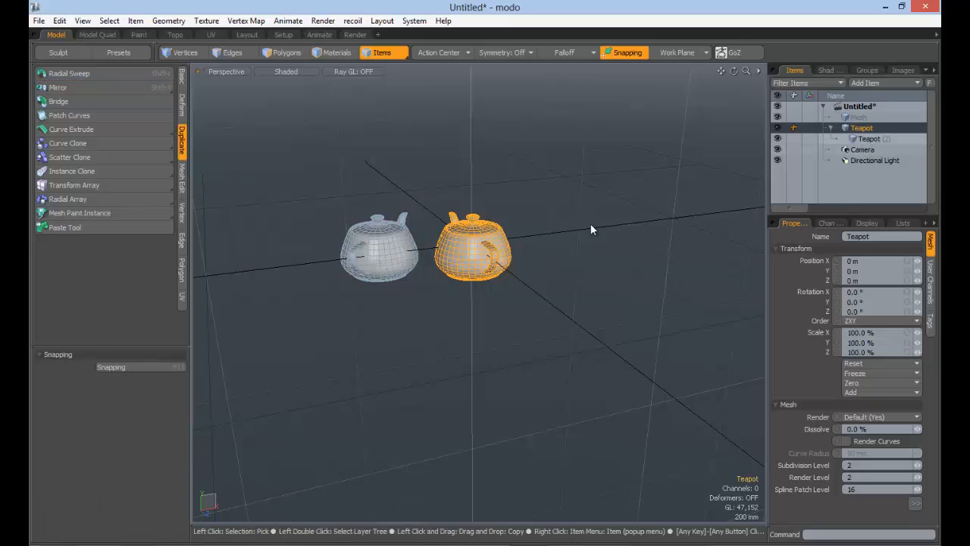
pyautogui.keyDown('alt'); pyautogui.moveTo(591, 226); pyautogui.dragTo(413, 203); pyautogui.keyUp('alt')
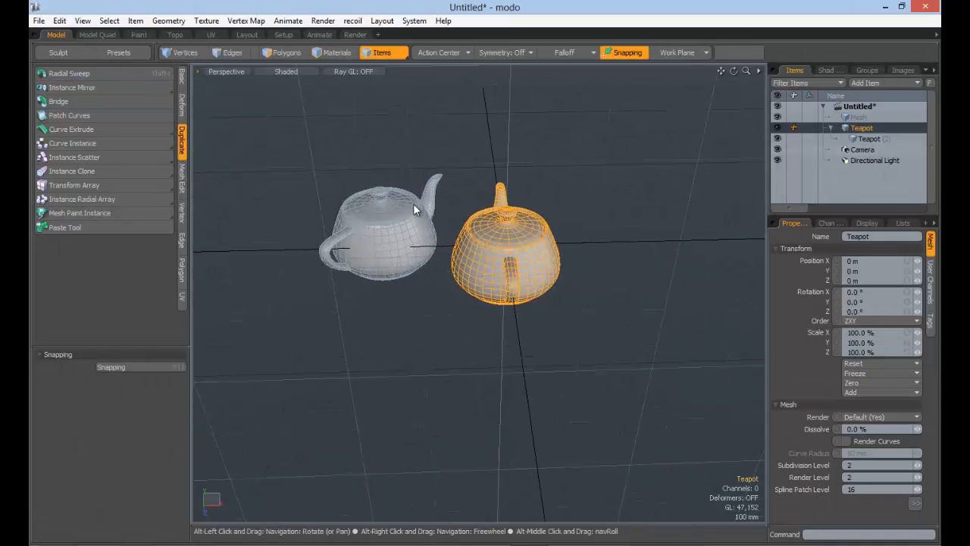
pyautogui.click(367, 234)
pyautogui.press('Delete')
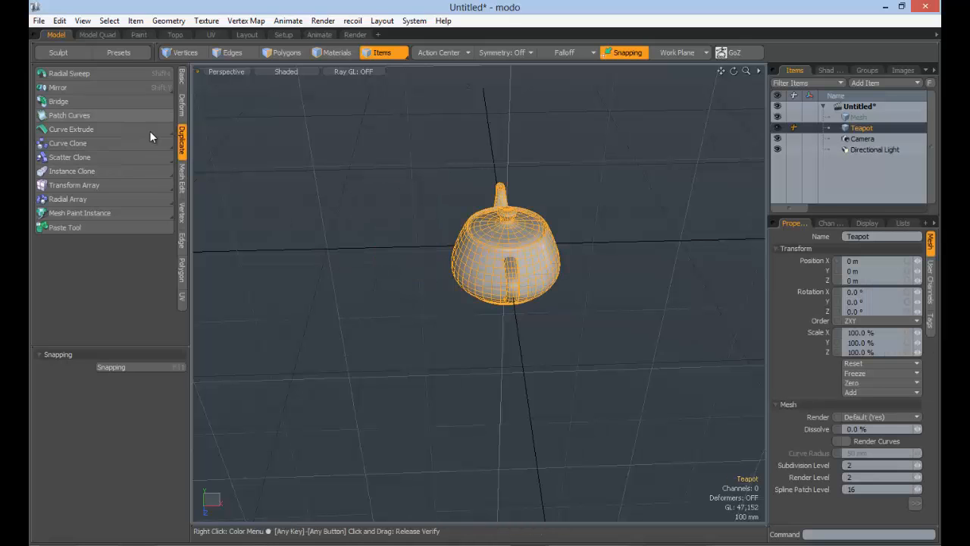
# - Create an Instance Mirror of the teapot across the X axis with the centre at about X -540 mm
pyautogui.keyDown('alt'); pyautogui.click(64, 87); pyautogui.keyUp('alt')
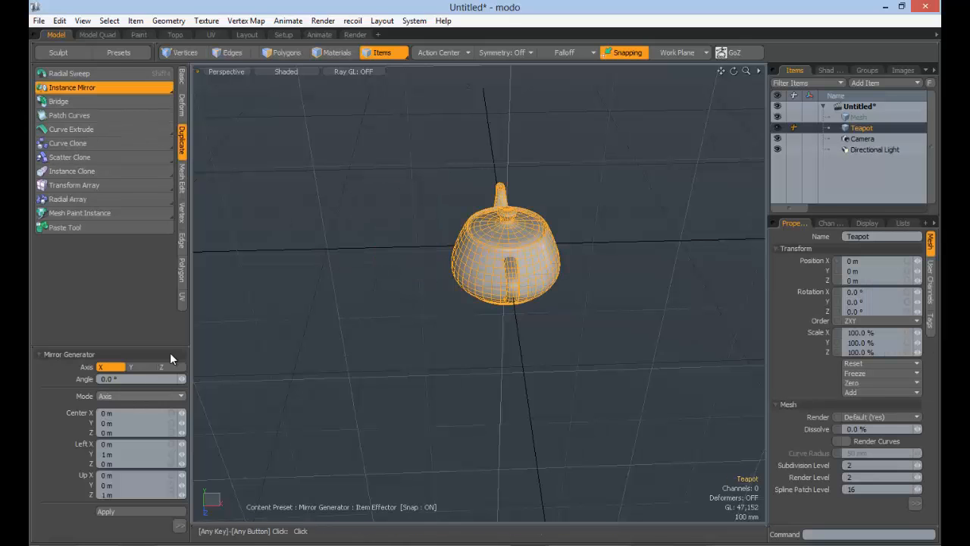
pyautogui.click(524, 270)
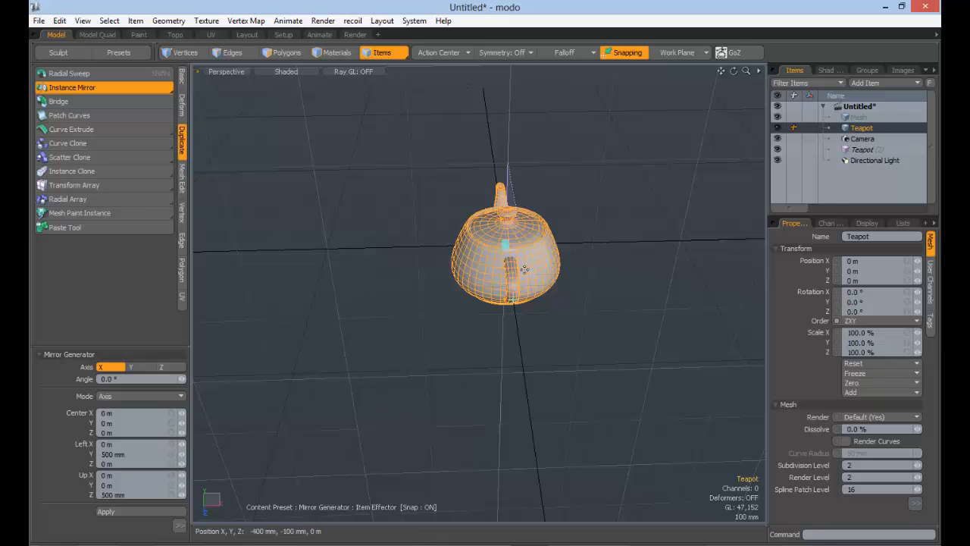
pyautogui.moveTo(508, 251); pyautogui.dragTo(358, 252)
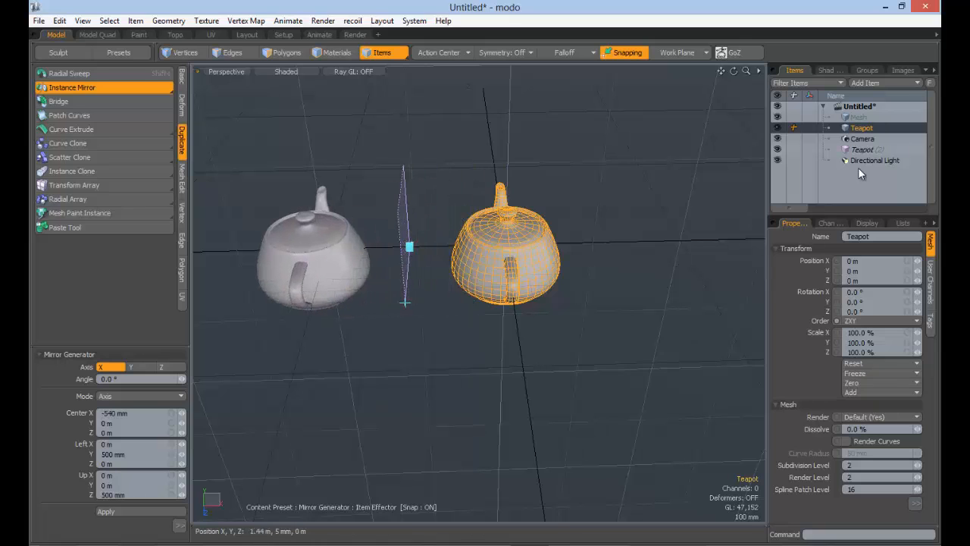
# - Turn off the Instance option for the mirrored teapot and move the mirror centre to about X -400 mm
pyautogui.click(179, 525)
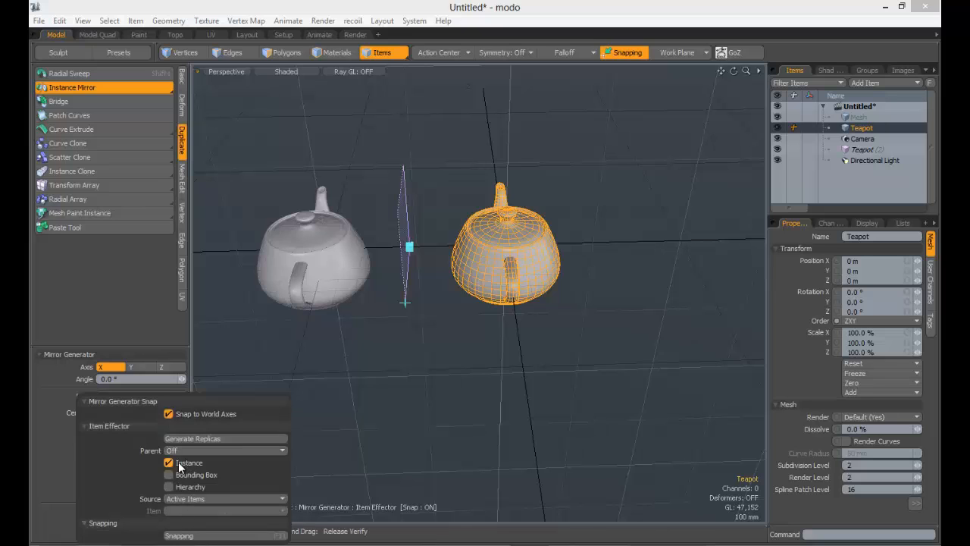
pyautogui.click(178, 464)
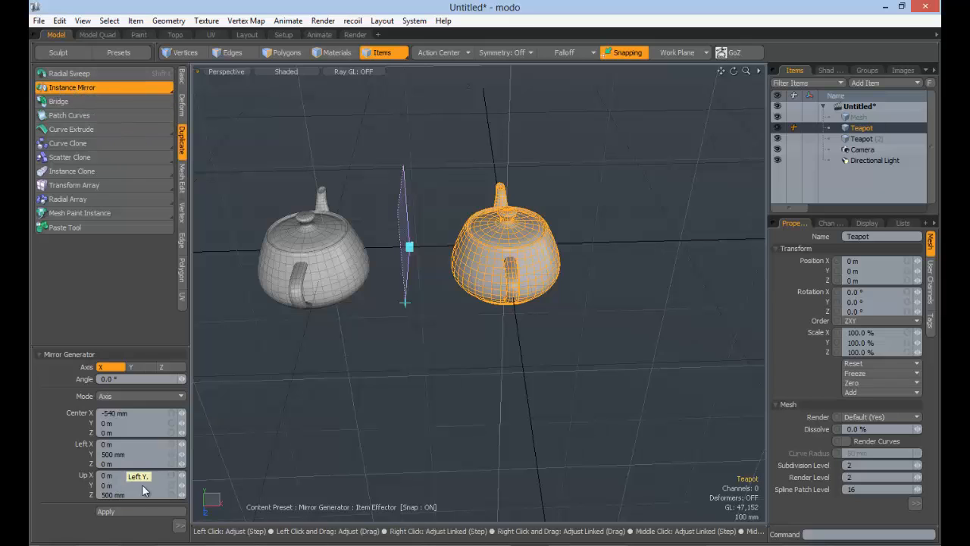
pyautogui.moveTo(410, 247); pyautogui.dragTo(434, 246)
# - Review the item effector's Parent choices and switch the effector to Generate Replicas
pyautogui.click(182, 523)
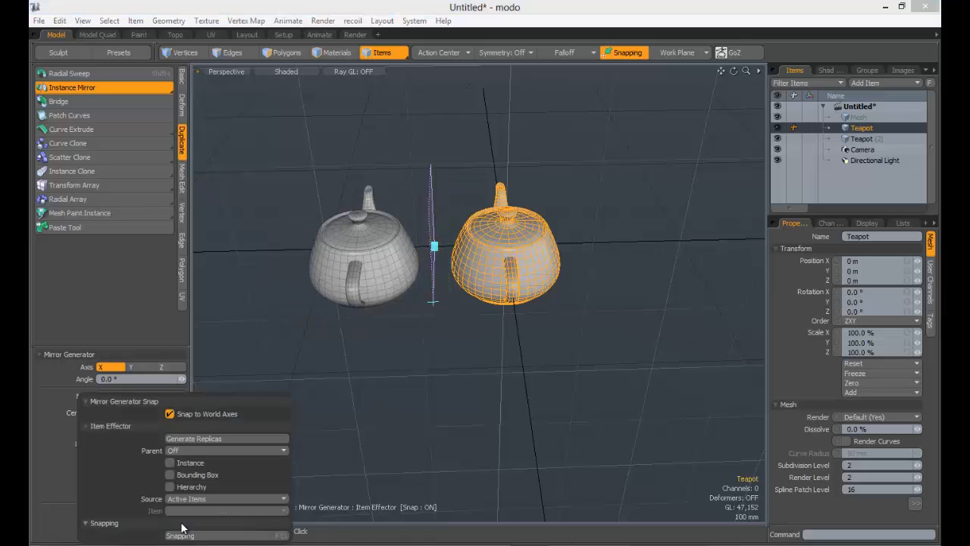
pyautogui.click(189, 468)
pyautogui.click(192, 451)
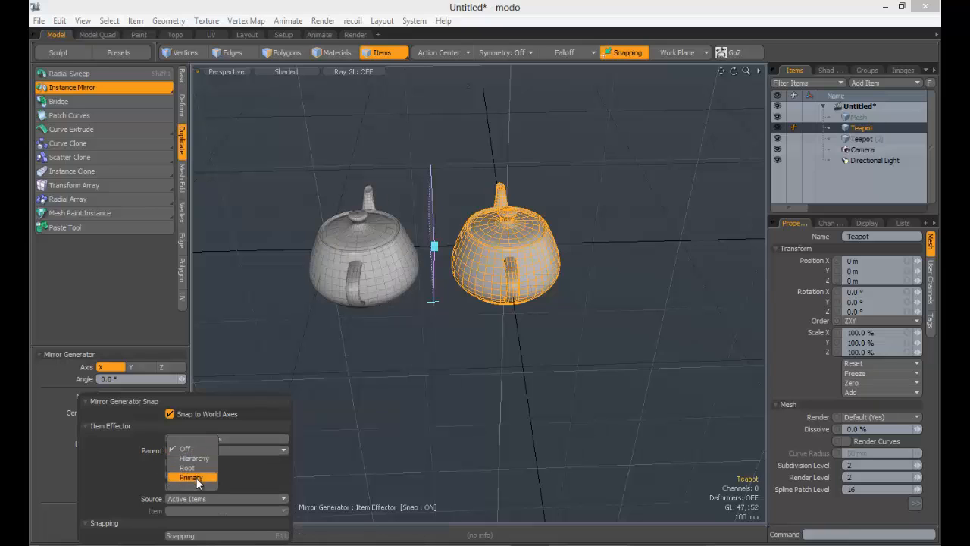
pyautogui.click(228, 451)
pyautogui.click(221, 439)
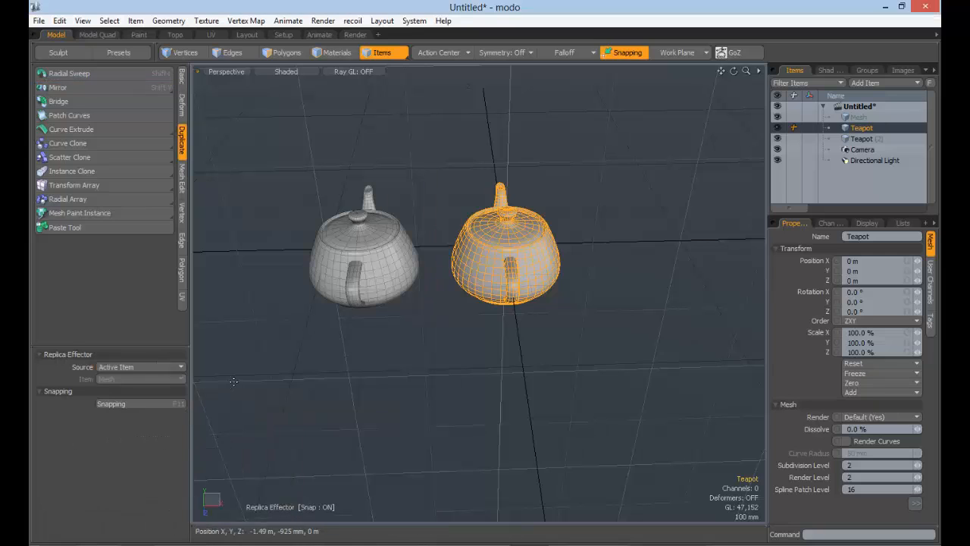
# - Restart Instance Mirror on the teapot and check its additional item effector options
pyautogui.click(57, 87)
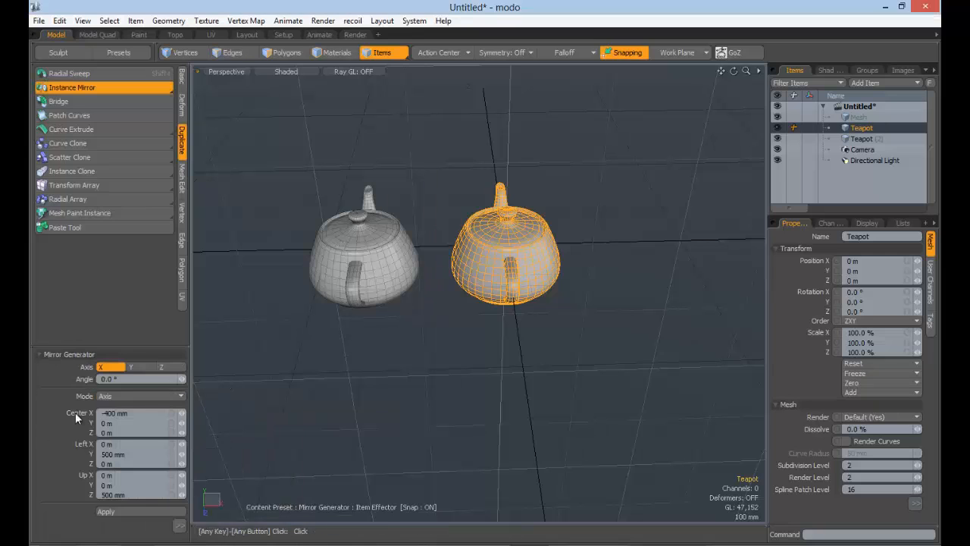
pyautogui.click(180, 526)
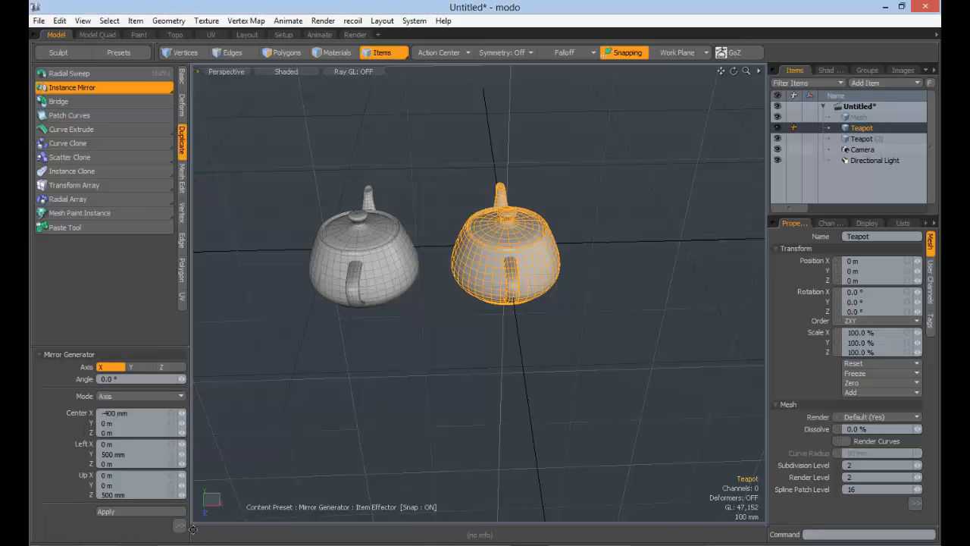
pyautogui.click(180, 525)
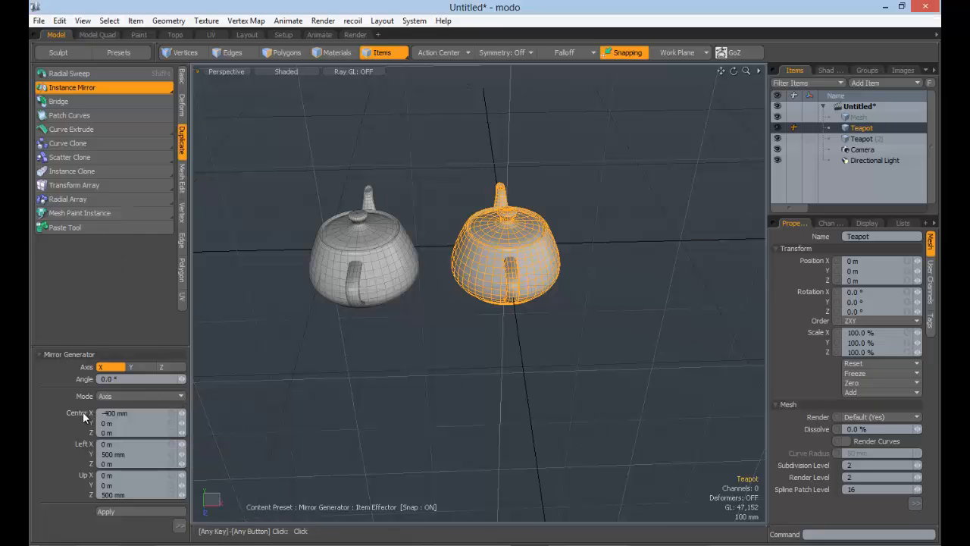
# - Drop the Instance Mirror tool and delete the original teapot, keeping the mirrored one
pyautogui.keyDown('alt'); pyautogui.moveTo(462, 314); pyautogui.dragTo(394, 270); pyautogui.keyUp('alt')
pyautogui.press('q')
pyautogui.click(656, 257)
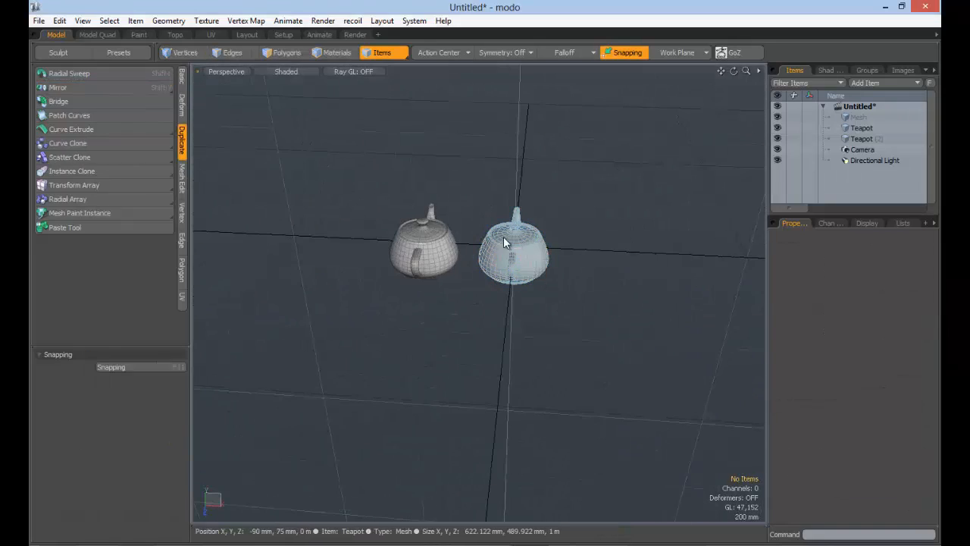
pyautogui.click(518, 243)
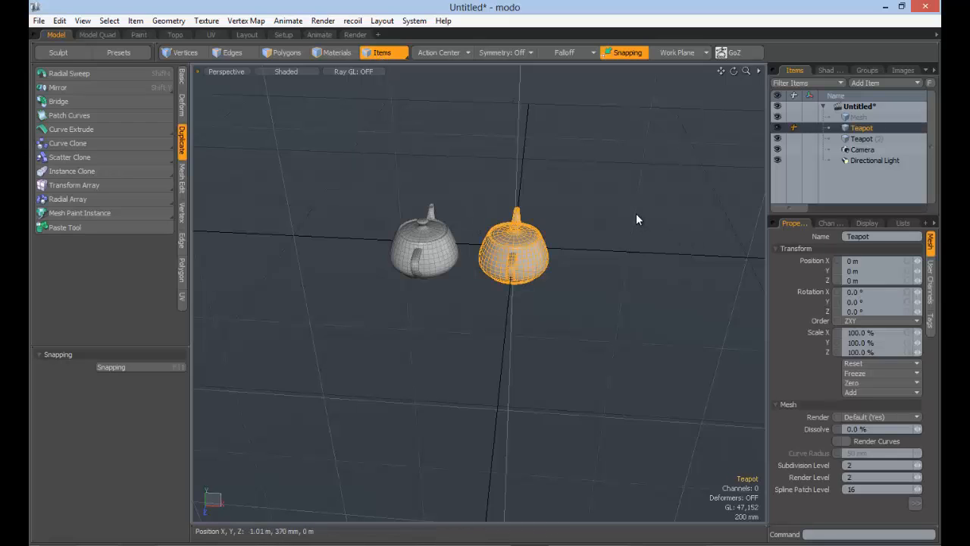
pyautogui.press('Delete')
# - Select the mirrored teapot item and switch to Polygons selection mode
pyautogui.keyDown('alt'); pyautogui.moveTo(321, 194); pyautogui.dragTo(391, 171); pyautogui.keyUp('alt')
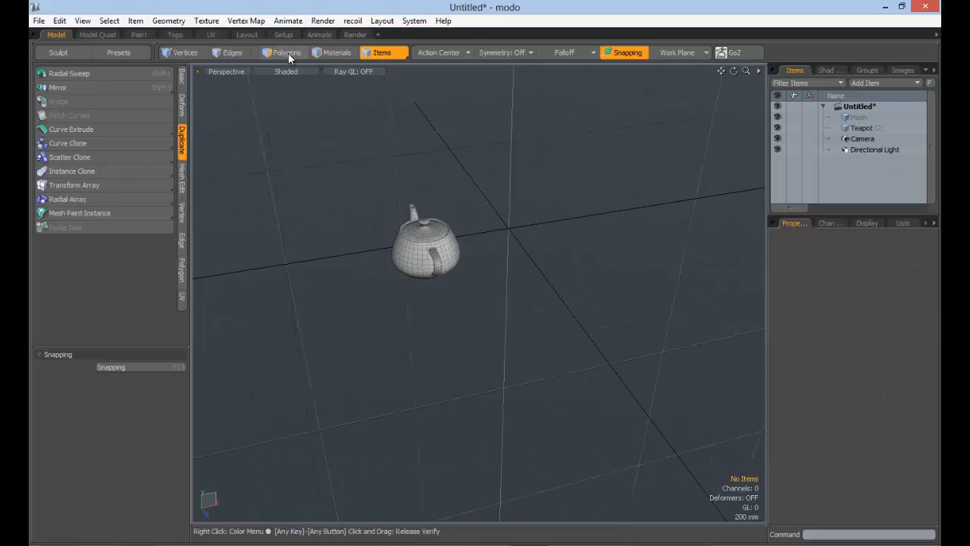
pyautogui.click(287, 53)
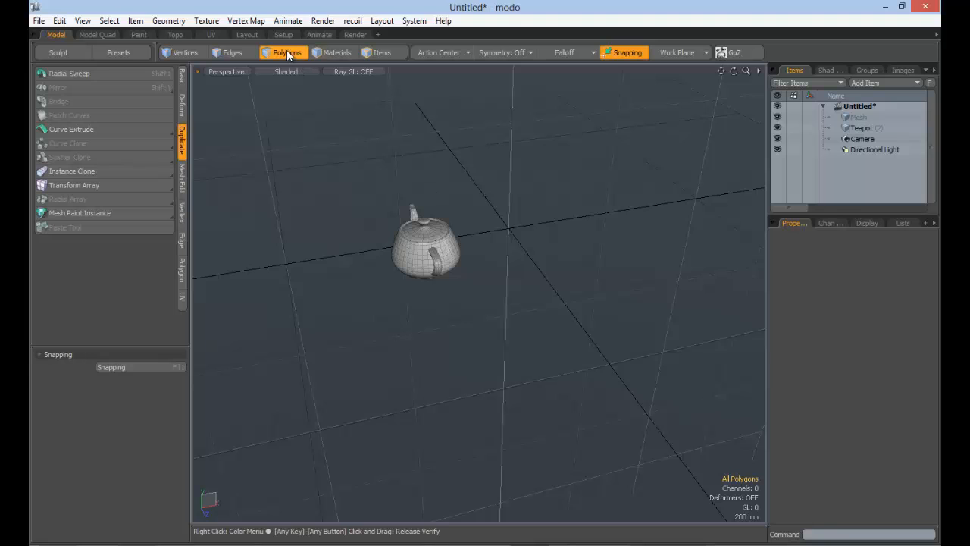
pyautogui.press('5')
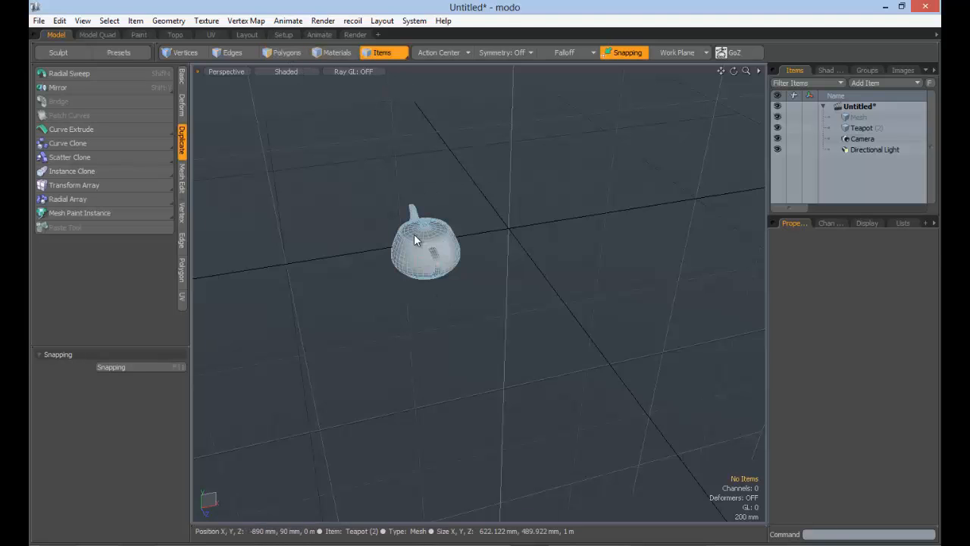
pyautogui.click(414, 234)
pyautogui.click(286, 53)
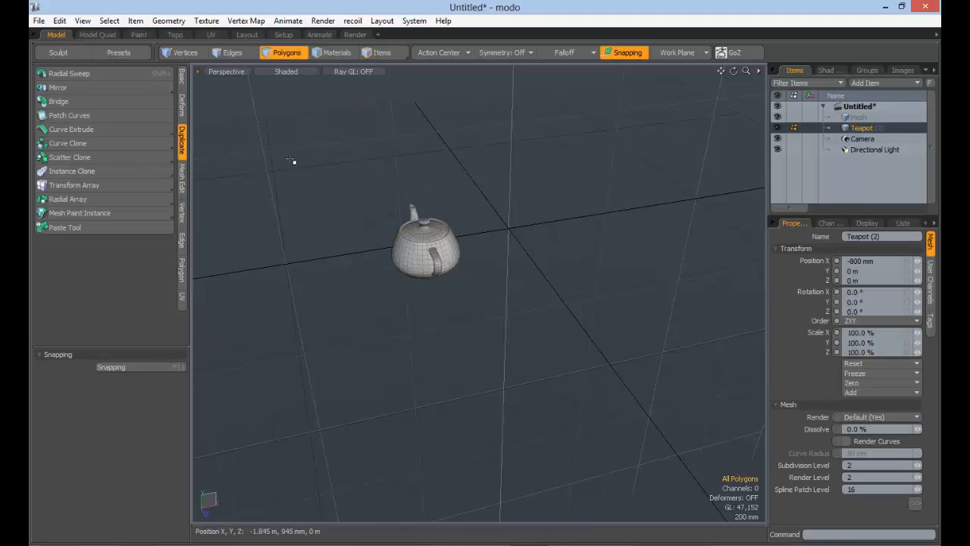
# - Select two adjacent polygons on the teapot body just above the handle, and clear the selection
pyautogui.keyDown('ctrl'); pyautogui.keyDown('alt'); pyautogui.moveTo(363, 193); pyautogui.dragTo(377, 106); pyautogui.keyUp('alt'); pyautogui.keyUp('ctrl')
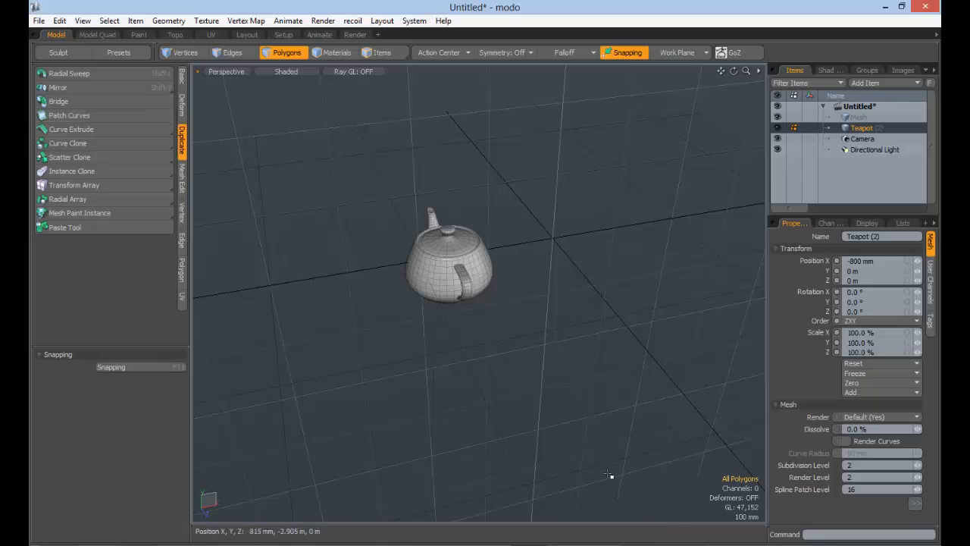
pyautogui.click(469, 315)
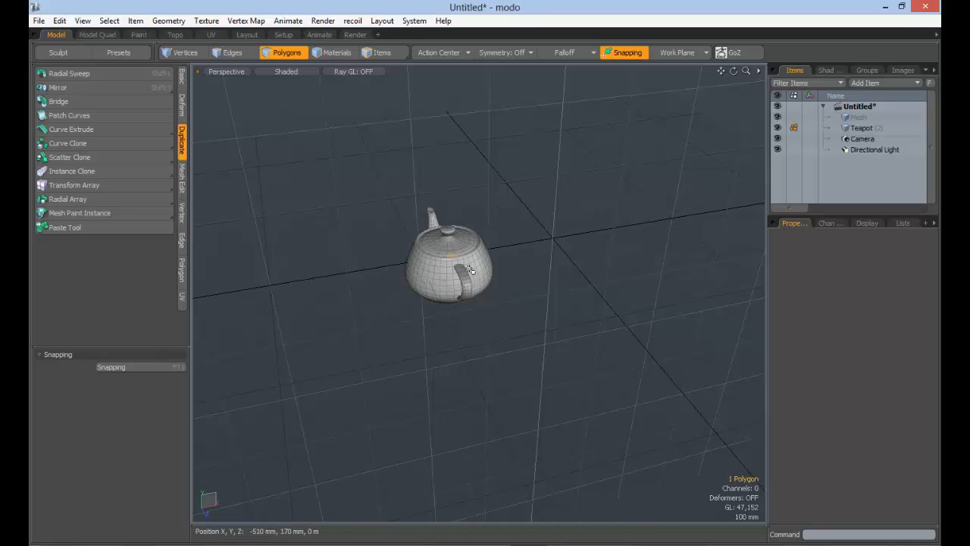
pyautogui.keyDown('ctrl'); pyautogui.keyDown('alt'); pyautogui.moveTo(471, 271); pyautogui.dragTo(607, 379); pyautogui.keyUp('alt'); pyautogui.keyUp('ctrl')
pyautogui.keyDown('alt'); pyautogui.keyDown('shift'); pyautogui.moveTo(626, 422); pyautogui.dragTo(353, 368); pyautogui.keyUp('shift'); pyautogui.keyUp('alt')
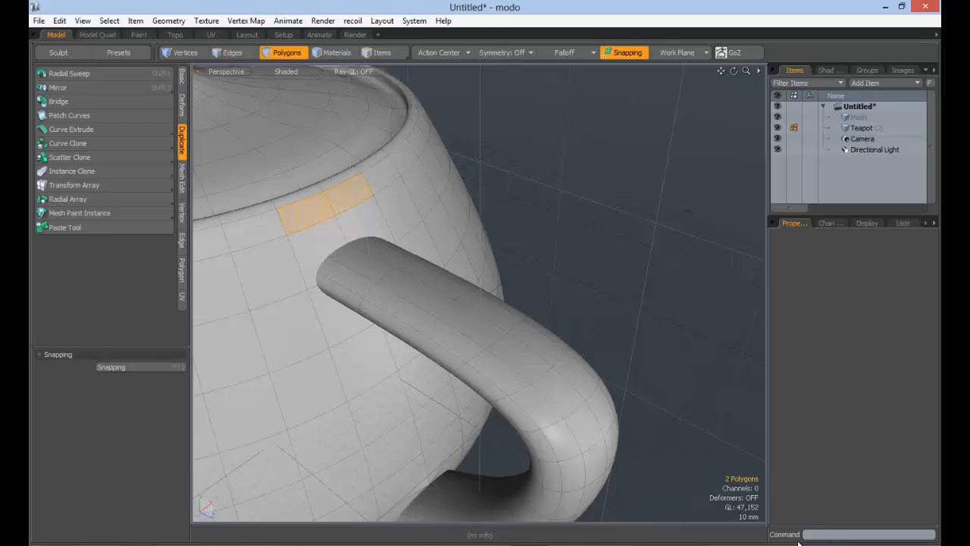
pyautogui.keyDown('ctrl'); pyautogui.keyDown('alt'); pyautogui.moveTo(655, 384); pyautogui.dragTo(596, 367); pyautogui.keyUp('alt'); pyautogui.keyUp('ctrl')
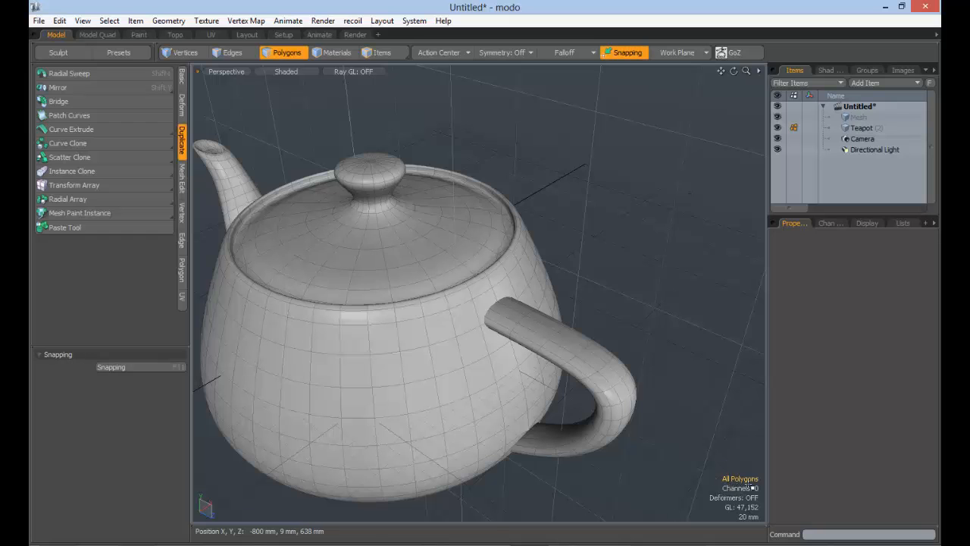
# - Select one polygon on the front of the teapot lid, move it about 8 mm down in Y, and clear the selection
pyautogui.keyDown('ctrl'); pyautogui.keyDown('alt'); pyautogui.moveTo(489, 289); pyautogui.dragTo(447, 344); pyautogui.keyUp('alt'); pyautogui.keyUp('ctrl')
pyautogui.keyDown('alt'); pyautogui.moveTo(414, 308); pyautogui.dragTo(332, 271); pyautogui.keyUp('alt')
pyautogui.keyDown('ctrl'); pyautogui.keyDown('alt'); pyautogui.moveTo(331, 271); pyautogui.dragTo(361, 238); pyautogui.keyUp('alt'); pyautogui.keyUp('ctrl')
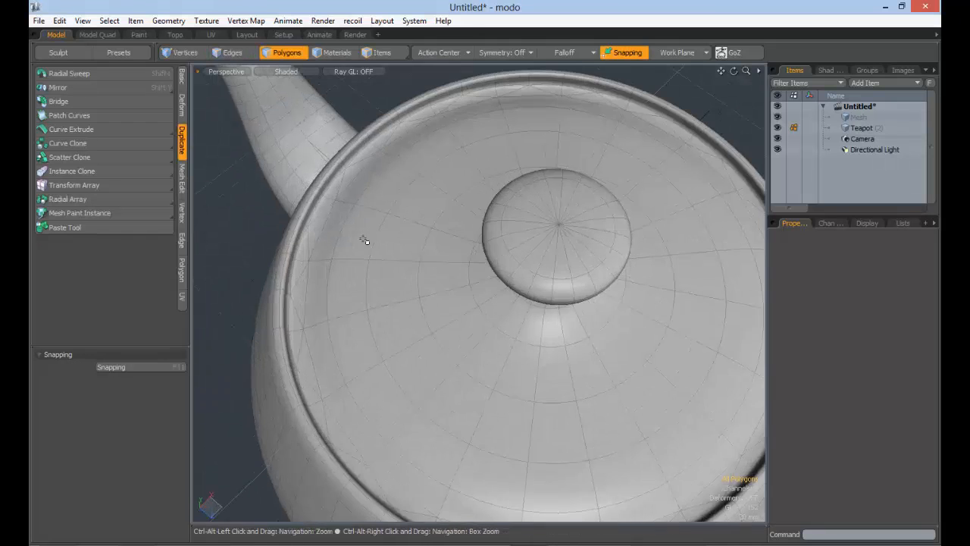
pyautogui.keyDown('ctrl'); pyautogui.keyDown('alt'); pyautogui.moveTo(431, 337); pyautogui.dragTo(518, 340); pyautogui.keyUp('alt'); pyautogui.keyUp('ctrl')
pyautogui.keyDown('alt'); pyautogui.moveTo(473, 322); pyautogui.dragTo(500, 349); pyautogui.keyUp('alt')
pyautogui.keyDown('alt'); pyautogui.moveTo(501, 349); pyautogui.dragTo(535, 357); pyautogui.keyUp('alt')
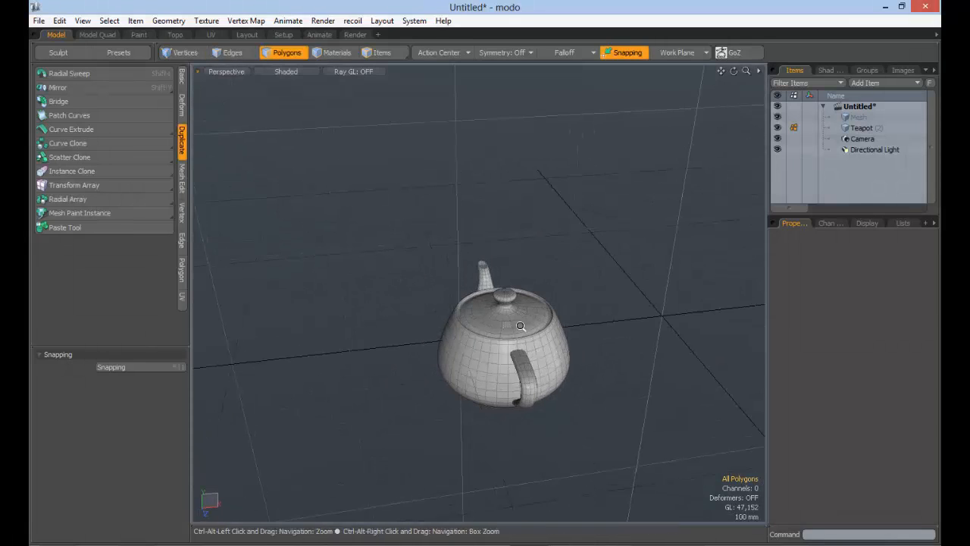
pyautogui.keyDown('ctrl'); pyautogui.keyDown('alt'); pyautogui.moveTo(455, 329); pyautogui.dragTo(500, 329); pyautogui.keyUp('alt'); pyautogui.keyUp('ctrl')
pyautogui.click(498, 328)
pyautogui.press('w')
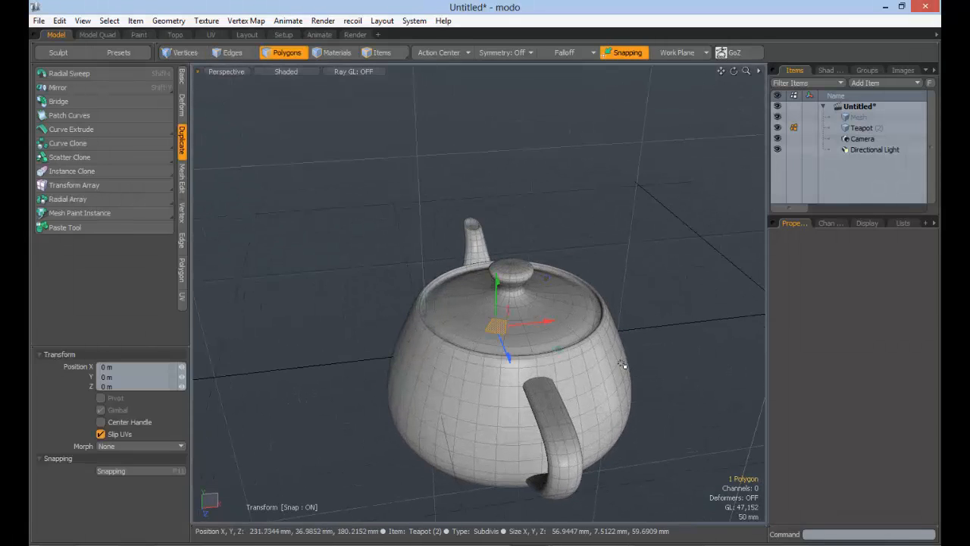
pyautogui.keyDown('alt'); pyautogui.moveTo(626, 365); pyautogui.dragTo(498, 296); pyautogui.keyUp('alt')
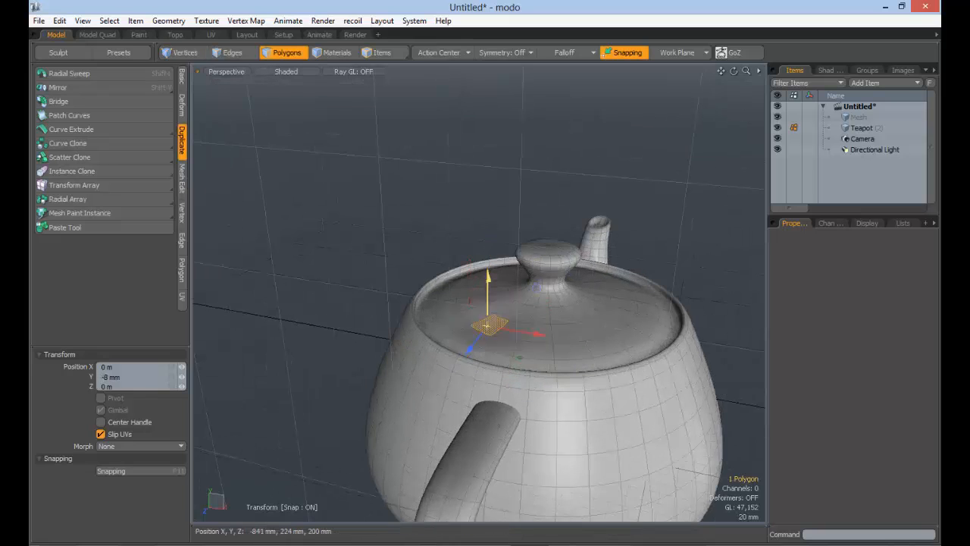
pyautogui.press('Escape')
pyautogui.press('Escape')
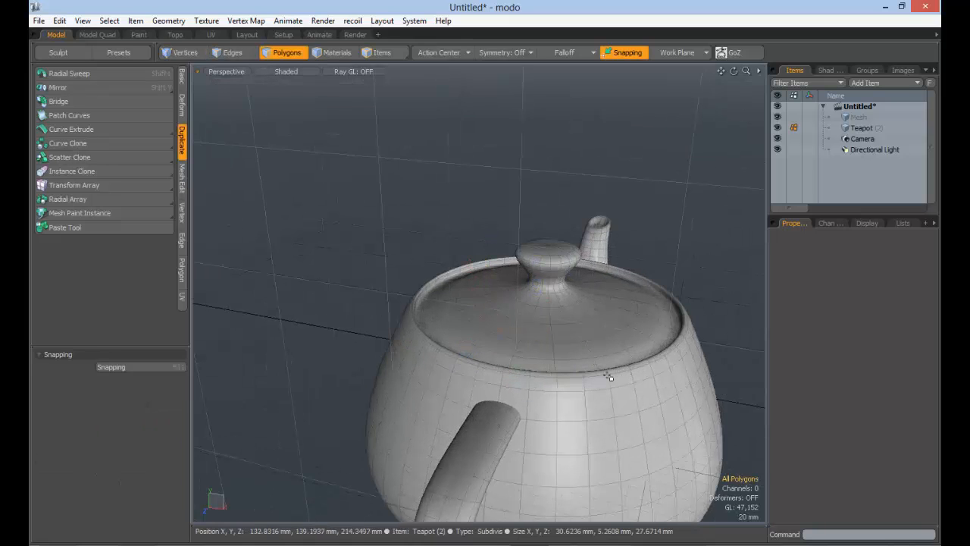
# - Move all of the teapot's polygons about -660 mm in X and 196 mm in Y
pyautogui.scroll(-3, 554, 377)
pyautogui.keyDown('alt'); pyautogui.moveTo(554, 377); pyautogui.dragTo(598, 362); pyautogui.keyUp('alt')
pyautogui.press('w')
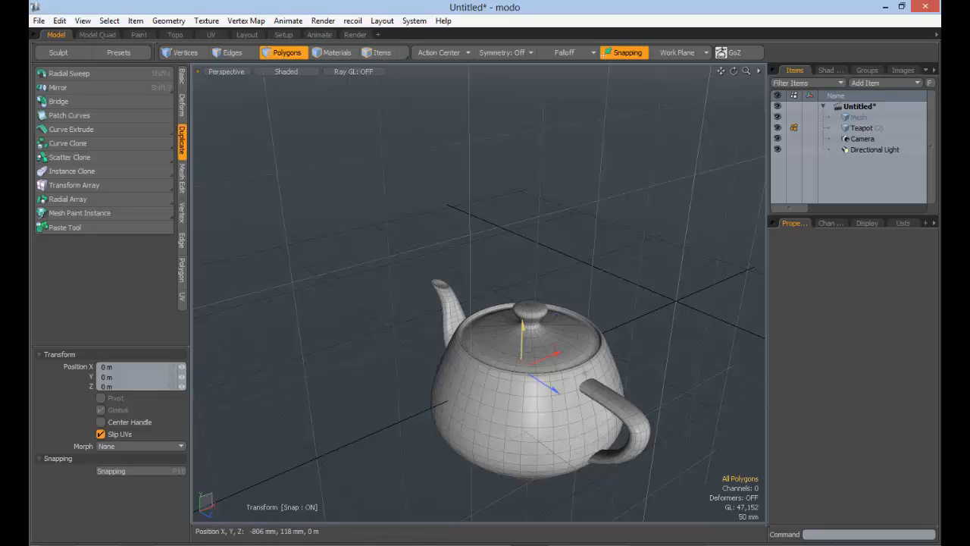
pyautogui.moveTo(523, 338); pyautogui.dragTo(527, 91)
pyautogui.keyDown('alt'); pyautogui.moveTo(526, 91); pyautogui.dragTo(451, 330); pyautogui.keyUp('alt')
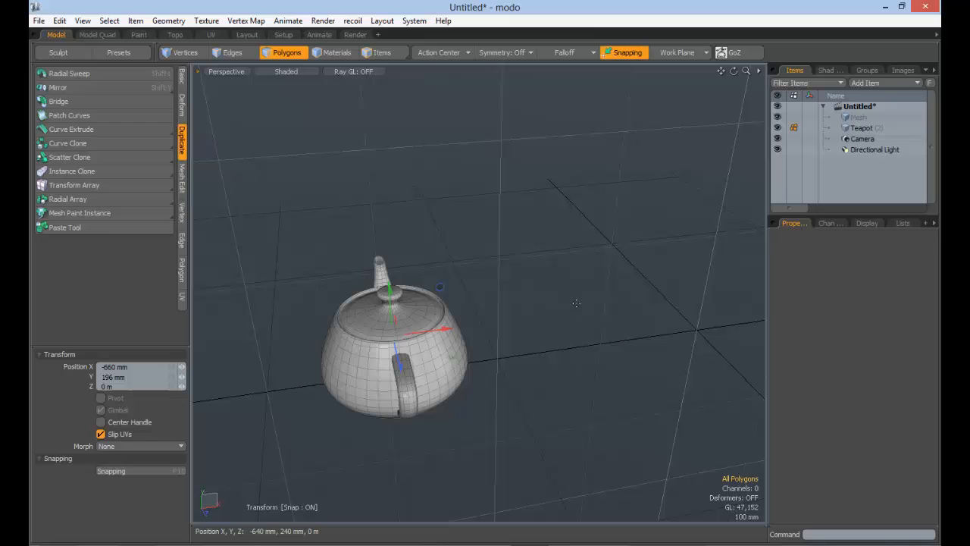
# - Switch to Items mode, select the teapot item, and activate Move to check where its pivot sits relative to the mesh
pyautogui.click(381, 53)
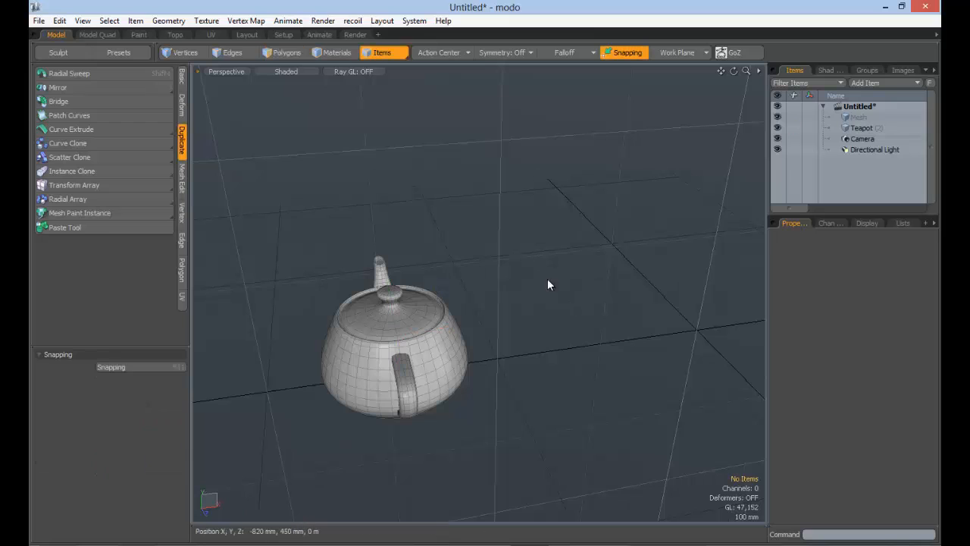
pyautogui.keyDown('ctrl'); pyautogui.keyDown('alt'); pyautogui.moveTo(492, 356); pyautogui.dragTo(440, 356); pyautogui.keyUp('alt'); pyautogui.keyUp('ctrl')
pyautogui.press('q')
pyautogui.click(468, 359)
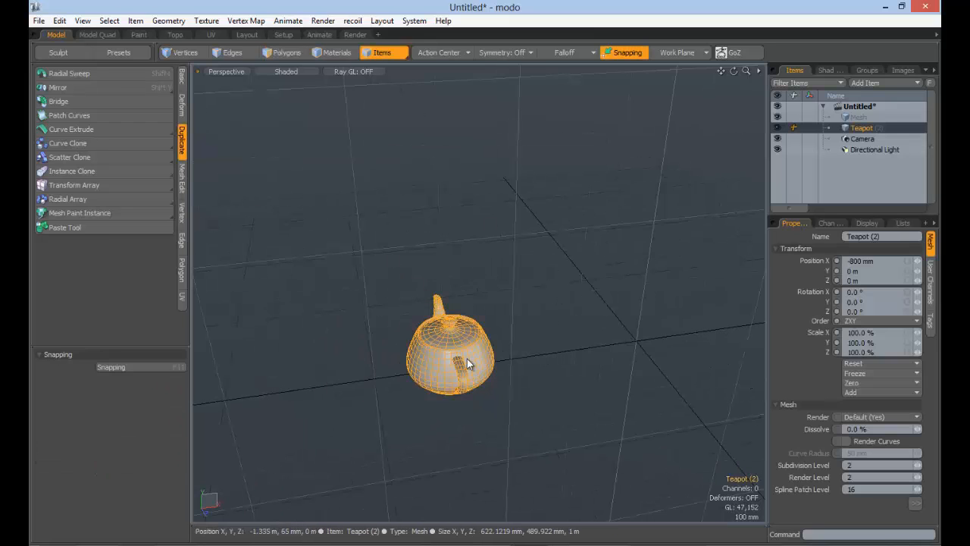
pyautogui.press('w')
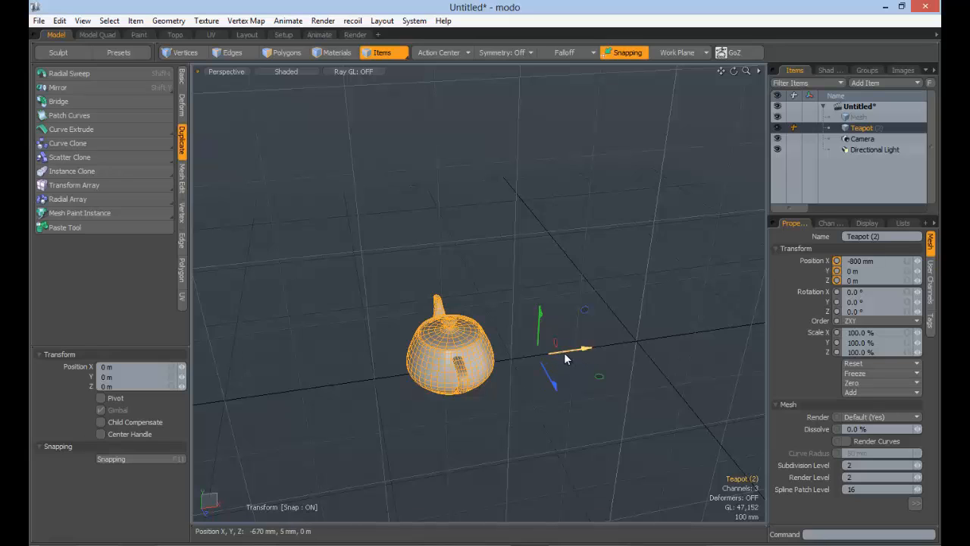
# - Undo the item selection and the move of the teapot's polygons, and return to Polygons mode
pyautogui.hotkey('ctrl', 'z')
pyautogui.hotkey('ctrl', 'z')
pyautogui.hotkey('ctrl', 'z')
pyautogui.hotkey('ctrl', 'z')
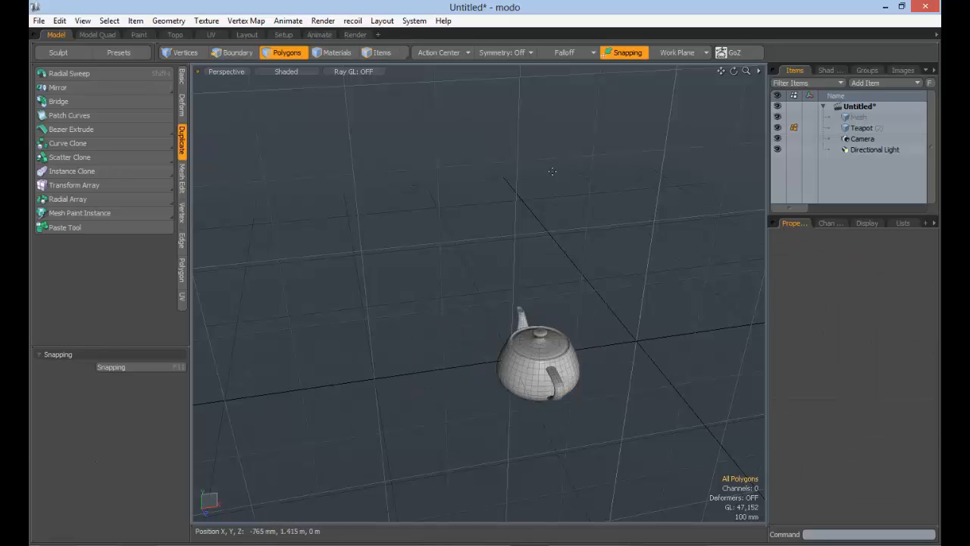
pyautogui.click(275, 52)
pyautogui.keyDown('alt'); pyautogui.moveTo(454, 288); pyautogui.dragTo(547, 347); pyautogui.keyUp('alt')
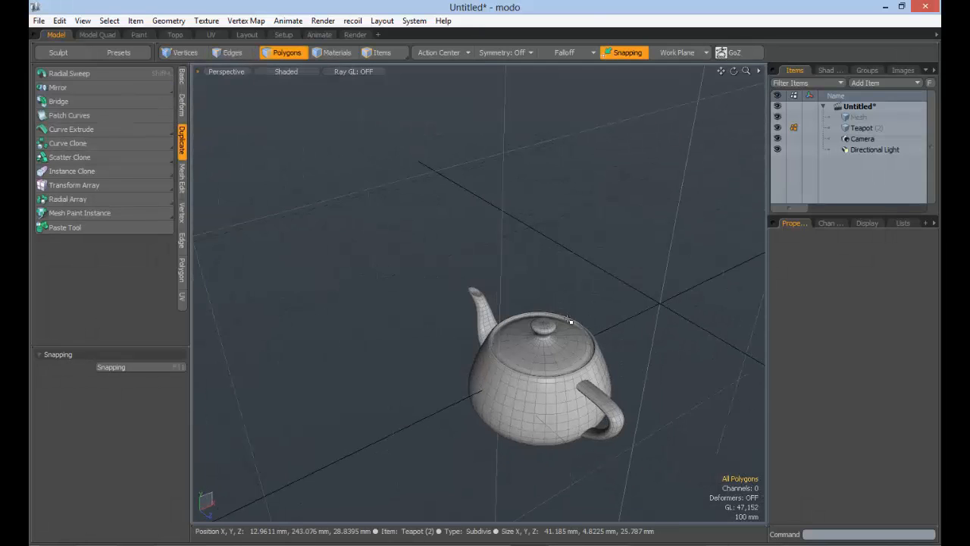
# - Mirror the teapot's polygons in Axis mode across X, placing the mirror plane's center at about -1.255 m in X
pyautogui.keyDown('alt'); pyautogui.moveTo(522, 280); pyautogui.dragTo(490, 185); pyautogui.keyUp('alt')
pyautogui.click(73, 87)
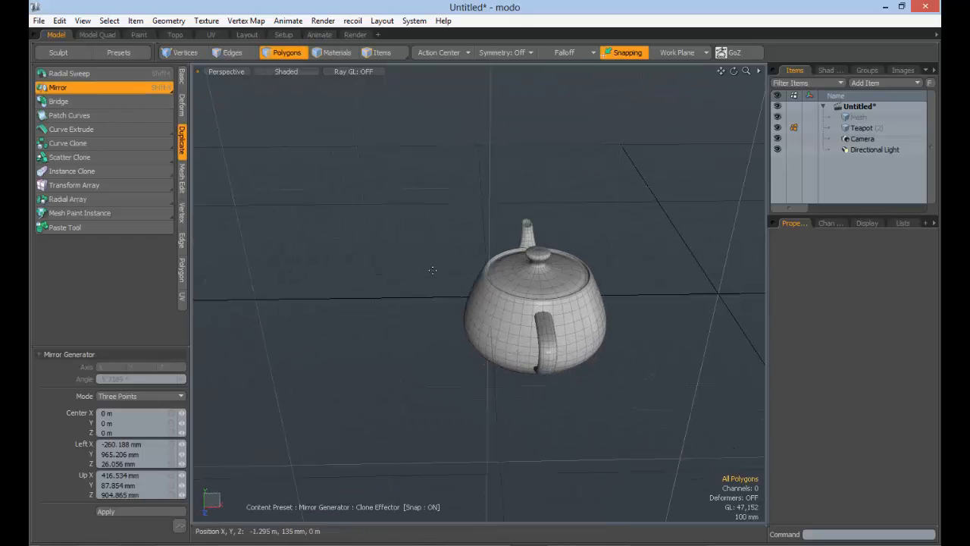
pyautogui.click(123, 397)
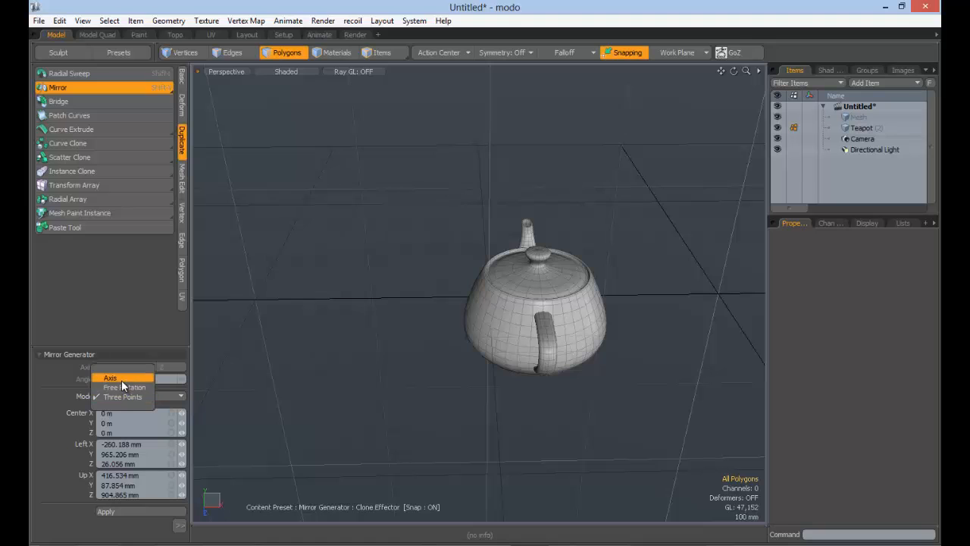
pyautogui.click(122, 380)
pyautogui.click(431, 304)
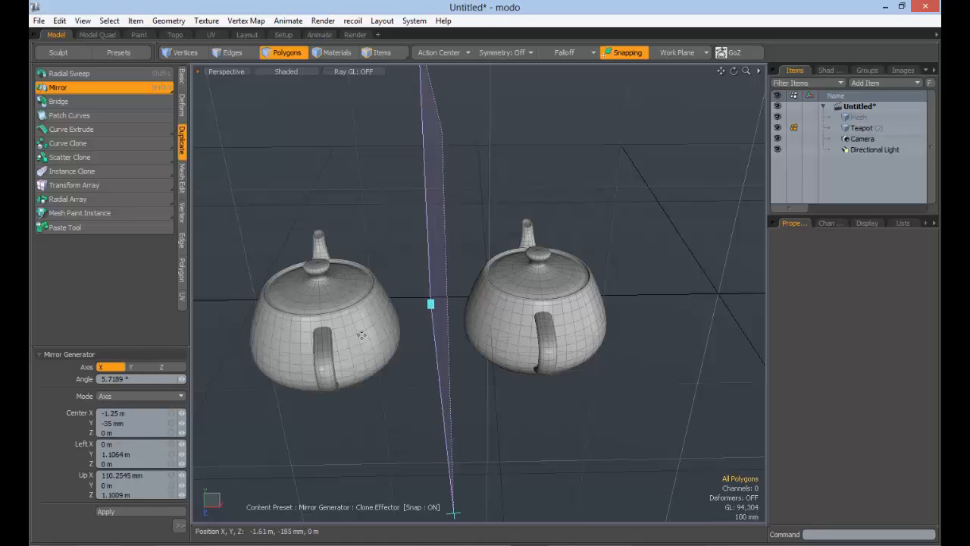
pyautogui.moveTo(431, 304)
pyautogui.mouseDown()
pyautogui.moveTo(503, 296)
pyautogui.moveTo(405, 297)
pyautogui.moveTo(429, 298)
pyautogui.mouseUp()
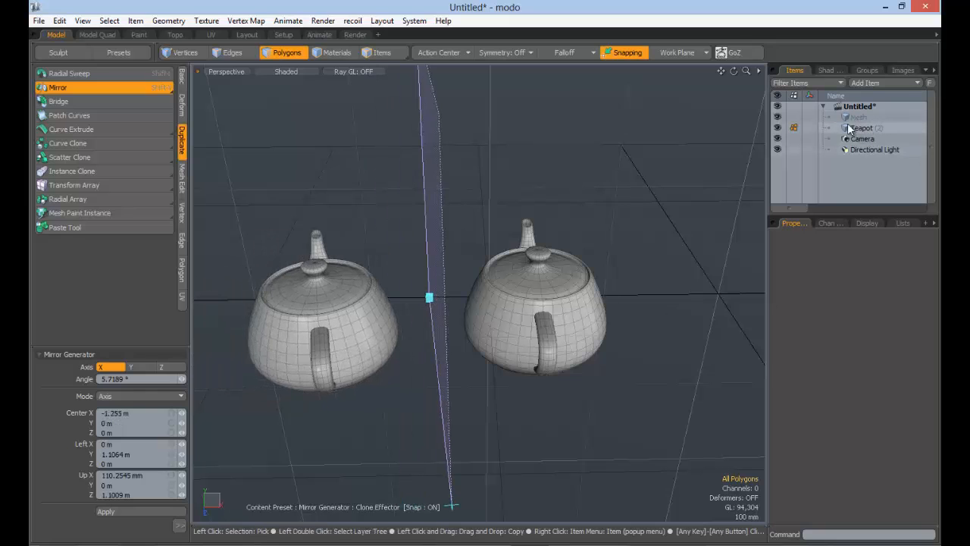
# - Straighten the mirror plane to an angle of about 0° and shift its center to about -1.285 m in X
pyautogui.keyDown('alt'); pyautogui.keyDown('shift'); pyautogui.moveTo(516, 315); pyautogui.dragTo(462, 368); pyautogui.keyUp('shift'); pyautogui.keyUp('alt')
pyautogui.scroll(-3, 575, 301)
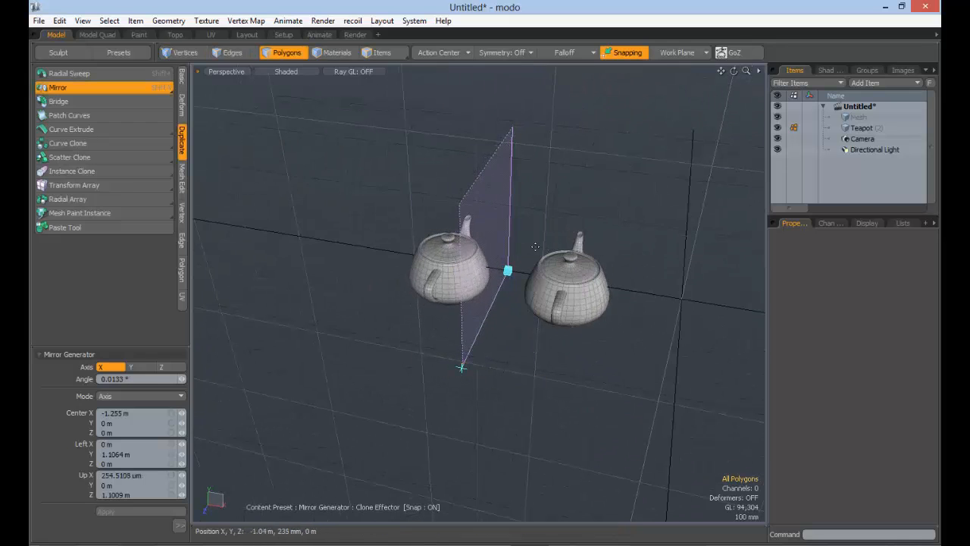
pyautogui.moveTo(509, 273)
pyautogui.mouseDown()
pyautogui.moveTo(531, 269)
pyautogui.moveTo(504, 271)
pyautogui.mouseUp()
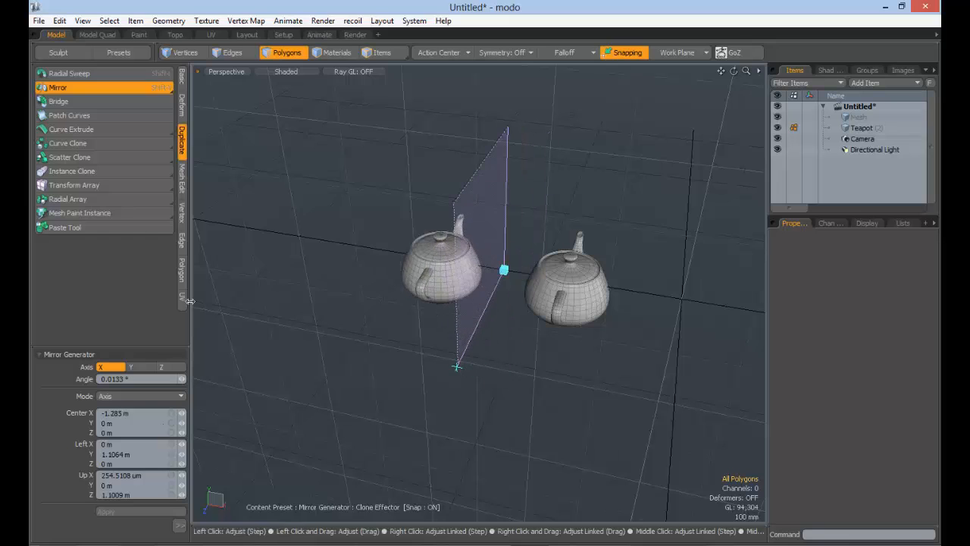
# - Toggle Replace Source in the Clone Effector options to compare the mirror with and without the original, leaving it off
pyautogui.click(179, 526)
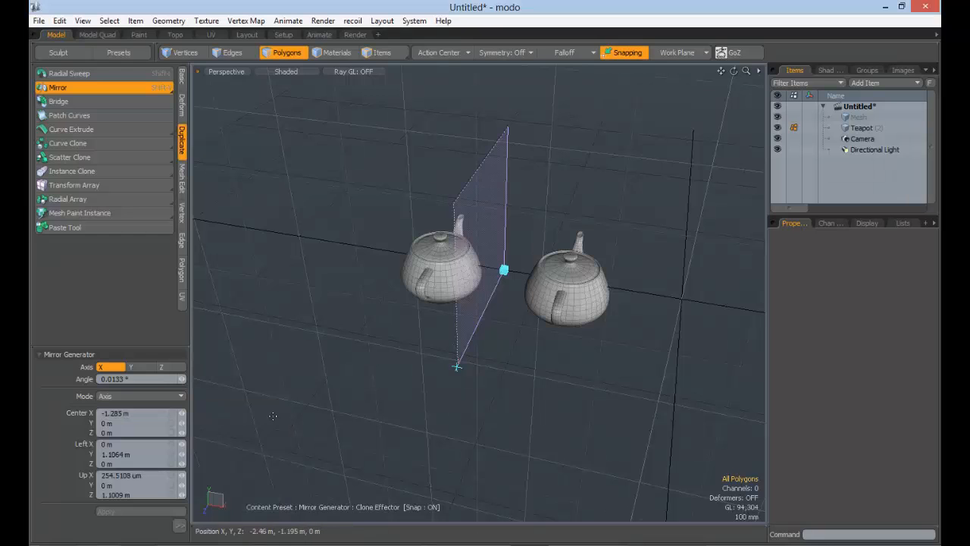
pyautogui.click(180, 525)
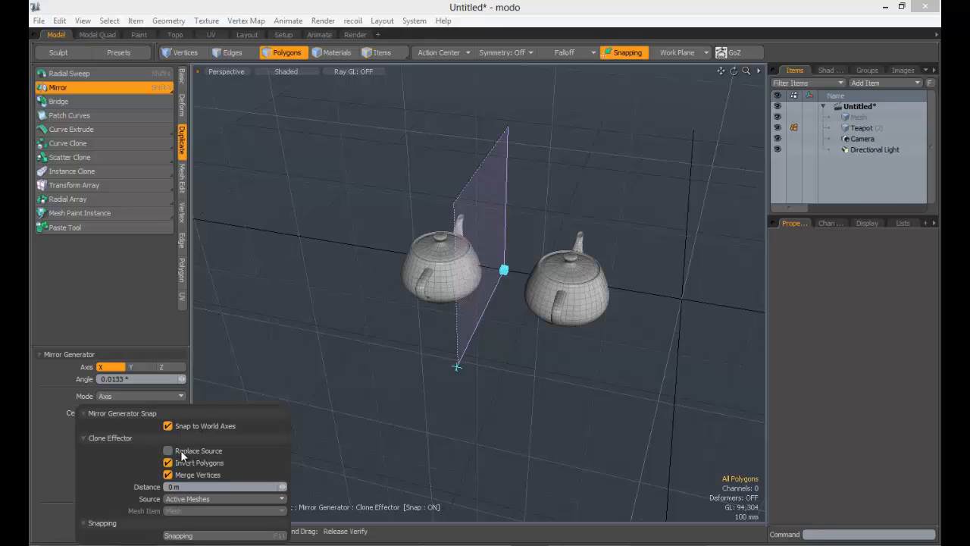
pyautogui.click(168, 451)
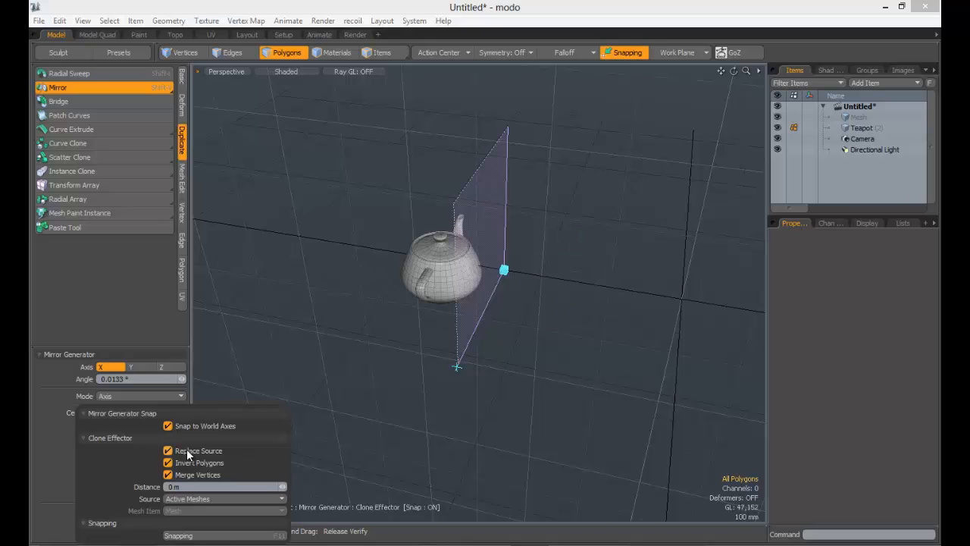
pyautogui.click(187, 450)
pyautogui.click(187, 450)
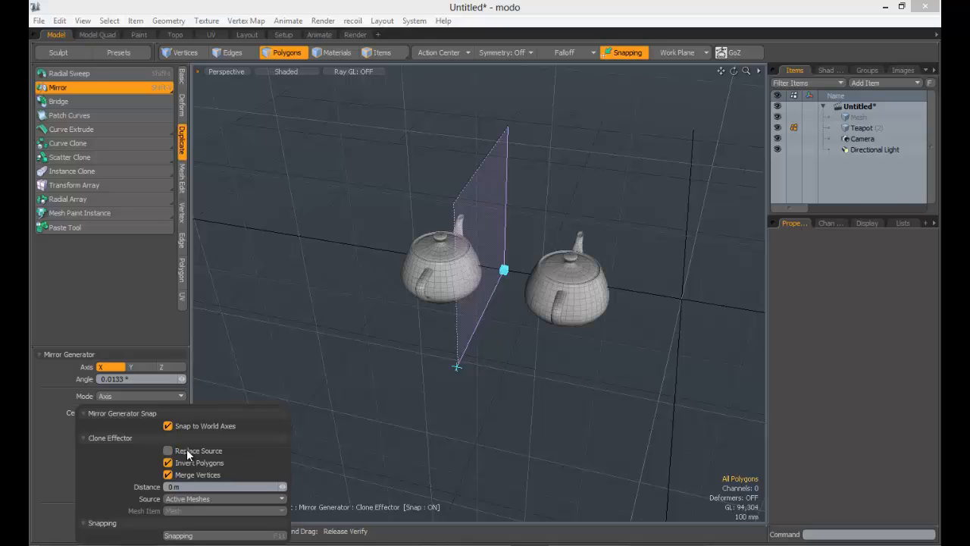
pyautogui.click(194, 449)
pyautogui.click(194, 449)
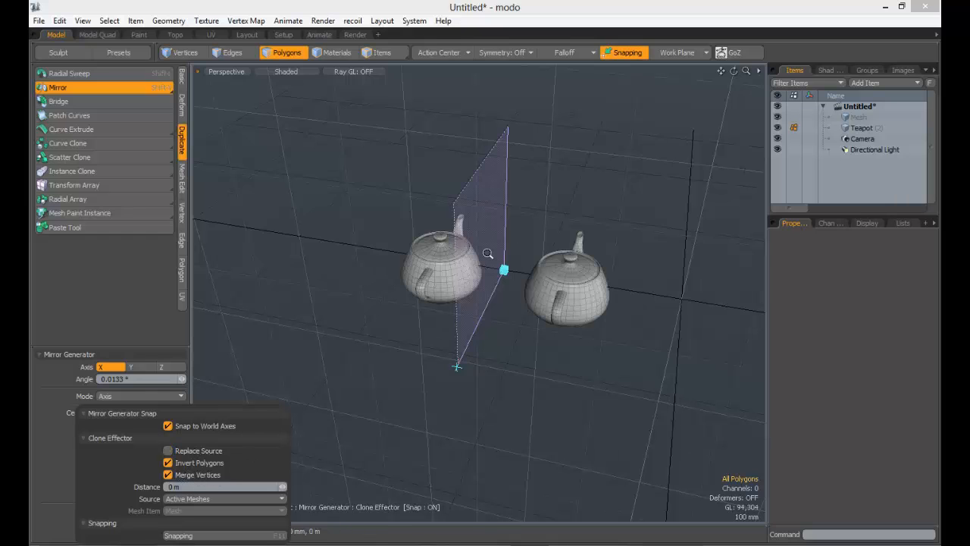
# - Move the mirror plane to about -1.014 m in X so the teapots touch, and toggle Merge Vertices off and on
pyautogui.keyDown('ctrl'); pyautogui.keyDown('alt'); pyautogui.moveTo(483, 254); pyautogui.dragTo(515, 245); pyautogui.keyUp('alt'); pyautogui.keyUp('ctrl')
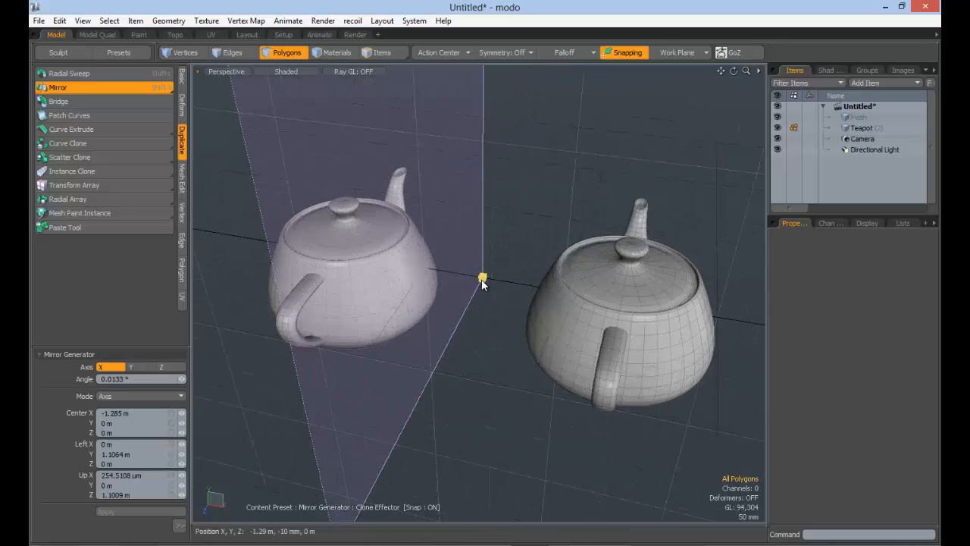
pyautogui.moveTo(511, 282); pyautogui.dragTo(559, 290)
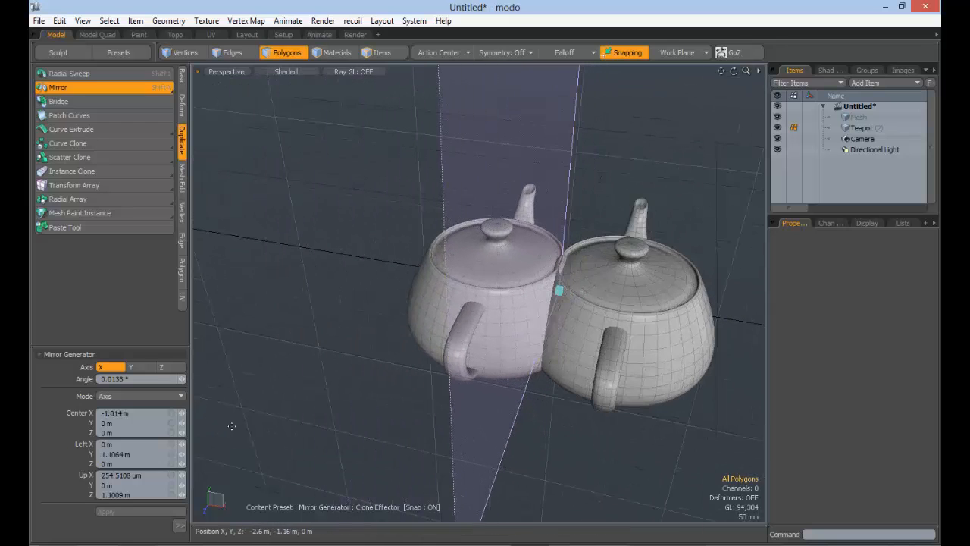
pyautogui.click(179, 525)
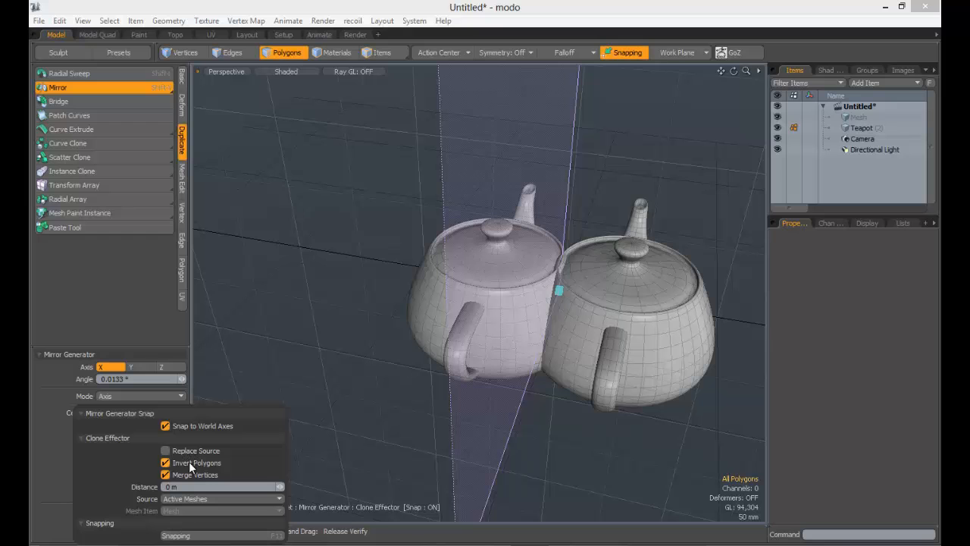
pyautogui.click(193, 475)
pyautogui.click(194, 475)
pyautogui.keyDown('alt'); pyautogui.moveTo(478, 384); pyautogui.dragTo(454, 306); pyautogui.keyUp('alt')
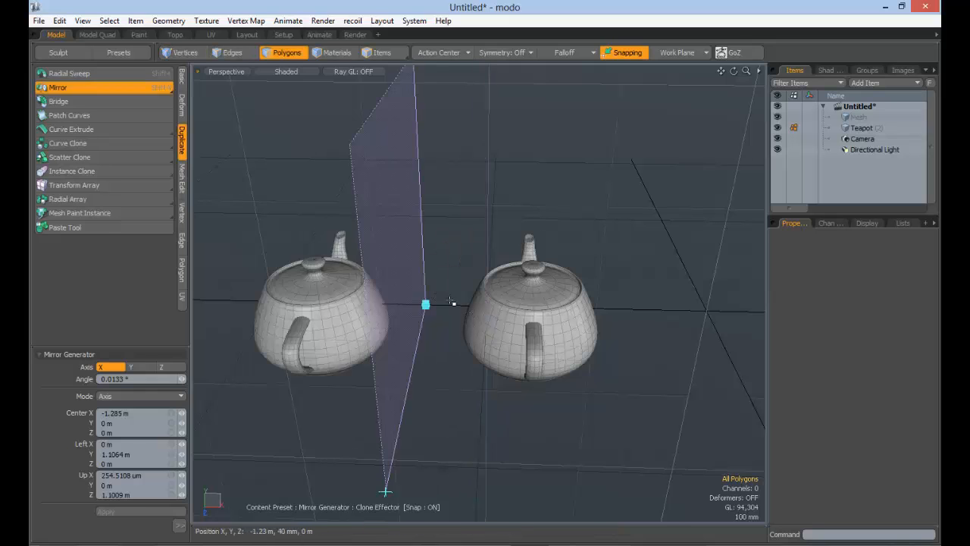
# - Drop the Mirror tool, delete one polygon beside the original teapot's handle, and delete all remaining teapot polygons
pyautogui.press('space')
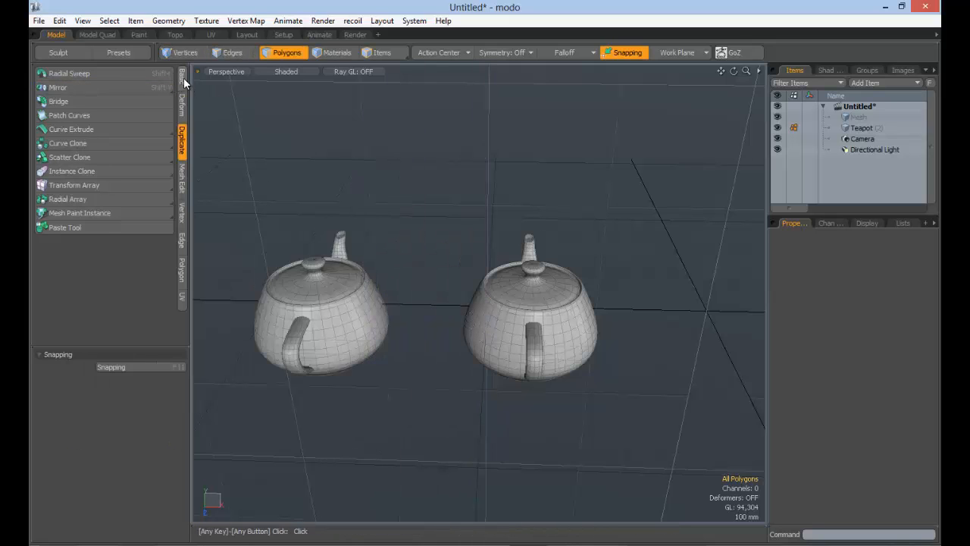
pyautogui.click(557, 328)
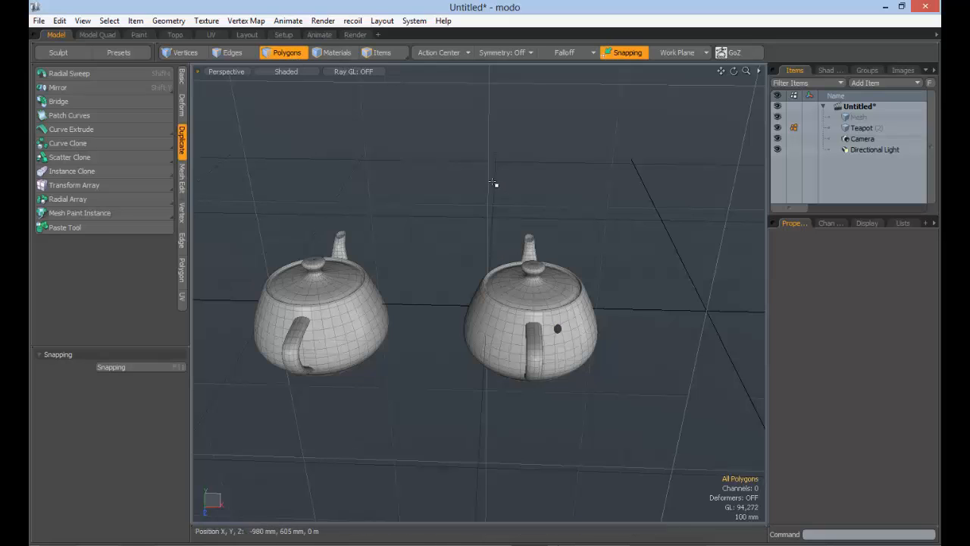
pyautogui.press('Delete')
# - Add a unit sphere to the scene as a new mesh item
pyautogui.click(181, 77)
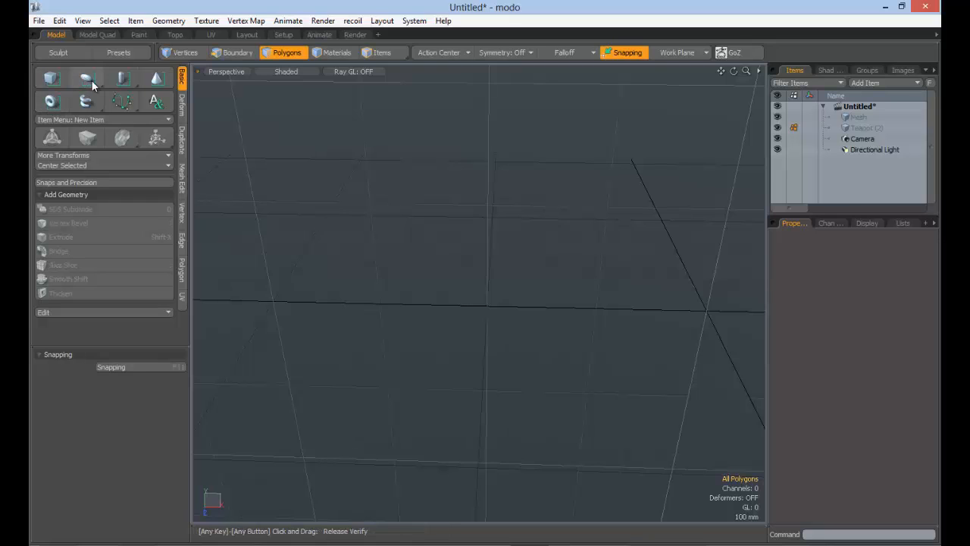
pyautogui.press('shift')
pyautogui.click(88, 80)
pyautogui.click(91, 57)
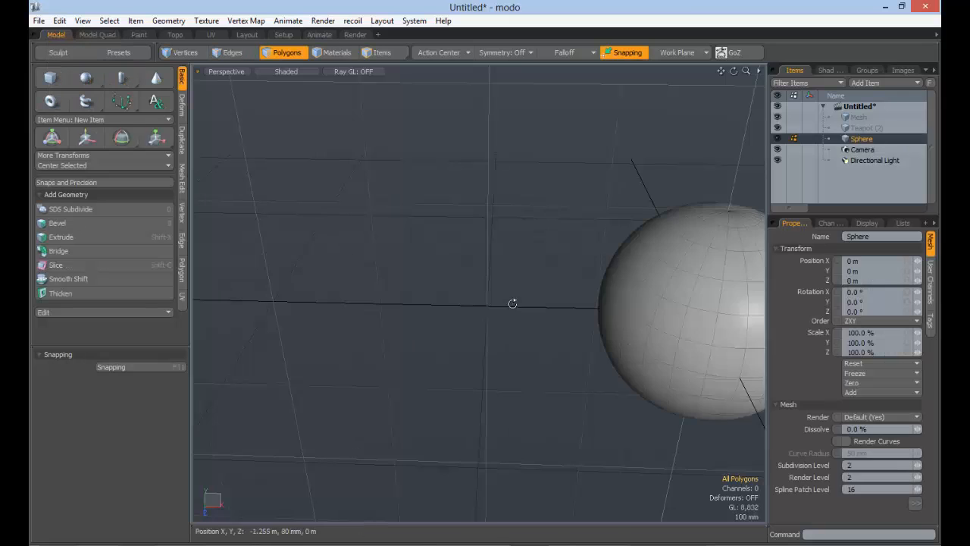
# - In the front view, select all polygons of the sphere's right half up to the vertical centre line and delete them
pyautogui.keyDown('alt'); pyautogui.keyDown('shift'); pyautogui.moveTo(719, 279); pyautogui.dragTo(365, 221); pyautogui.keyUp('shift'); pyautogui.keyUp('alt')
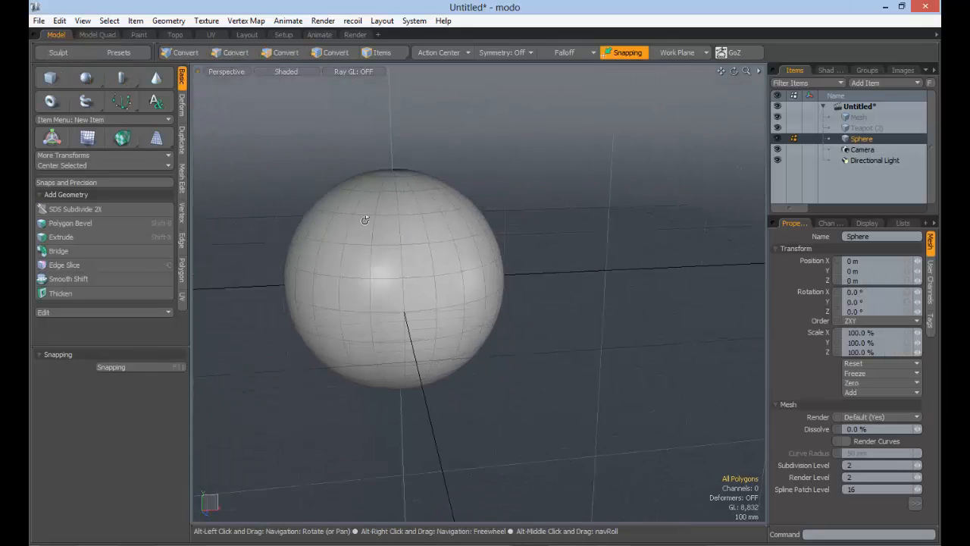
pyautogui.click(226, 71)
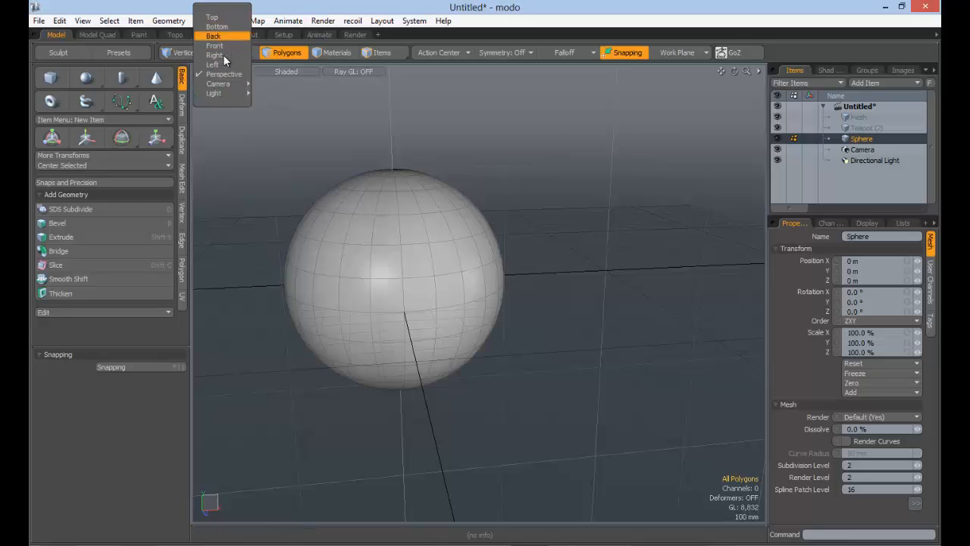
pyautogui.click(218, 45)
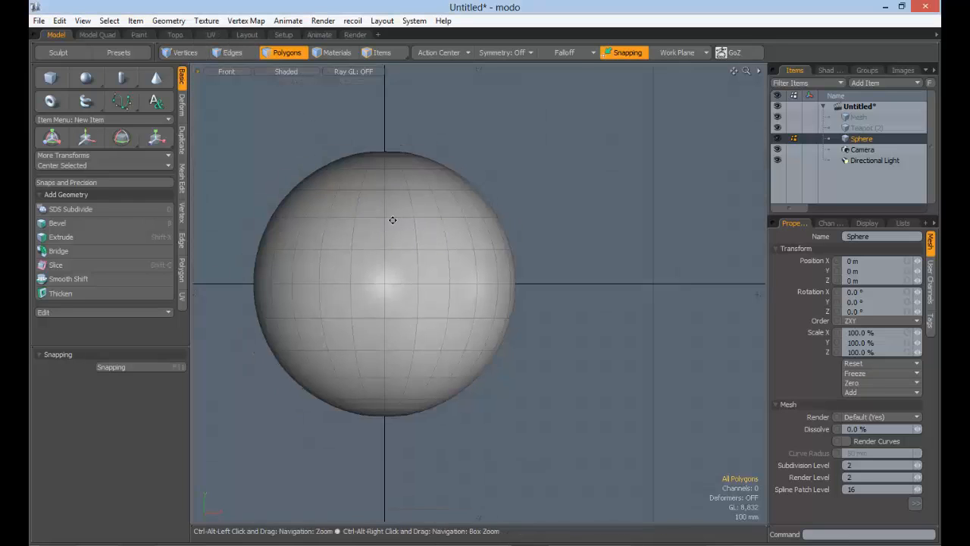
pyautogui.moveTo(436, 137)
pyautogui.mouseDown()
pyautogui.moveTo(550, 297)
pyautogui.moveTo(424, 401)
pyautogui.moveTo(394, 405)
pyautogui.mouseUp()
pyautogui.moveTo(410, 399); pyautogui.dragTo(410, 400, button='right')
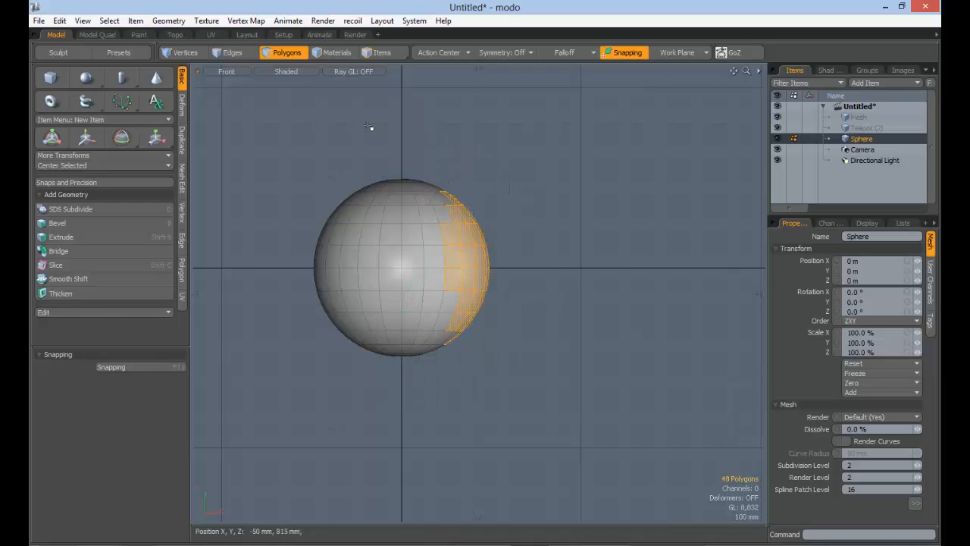
pyautogui.moveTo(411, 120)
pyautogui.mouseDown(button='right')
pyautogui.moveTo(519, 285)
pyautogui.moveTo(412, 412)
pyautogui.moveTo(382, 418)
pyautogui.mouseUp(button='right')
pyautogui.moveTo(402, 134)
pyautogui.mouseDown(button='right')
pyautogui.moveTo(501, 167)
pyautogui.moveTo(433, 427)
pyautogui.moveTo(399, 437)
pyautogui.mouseUp(button='right')
pyautogui.click(241, 71)
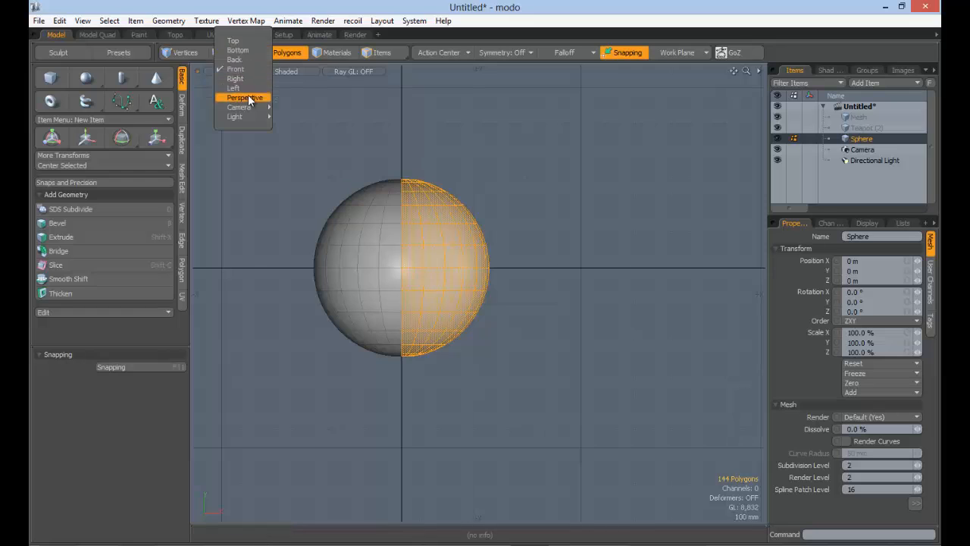
pyautogui.click(247, 94)
pyautogui.keyDown('alt'); pyautogui.moveTo(394, 326); pyautogui.dragTo(533, 295); pyautogui.keyUp('alt')
pyautogui.press('Delete')
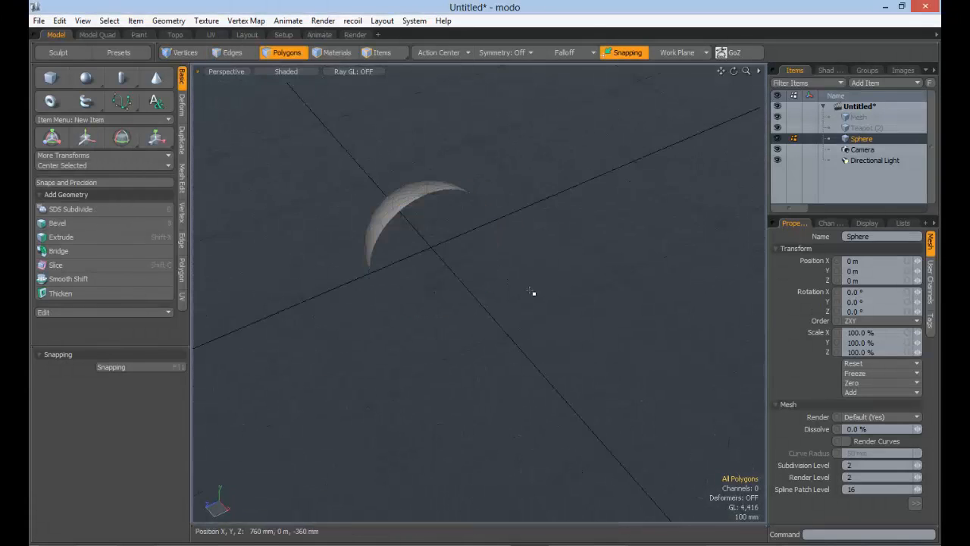
# - Mirror the half sphere across the X axis with the mirror centre at 0 m in X, Y and Z
pyautogui.keyDown('alt'); pyautogui.moveTo(466, 251); pyautogui.dragTo(379, 247); pyautogui.keyUp('alt')
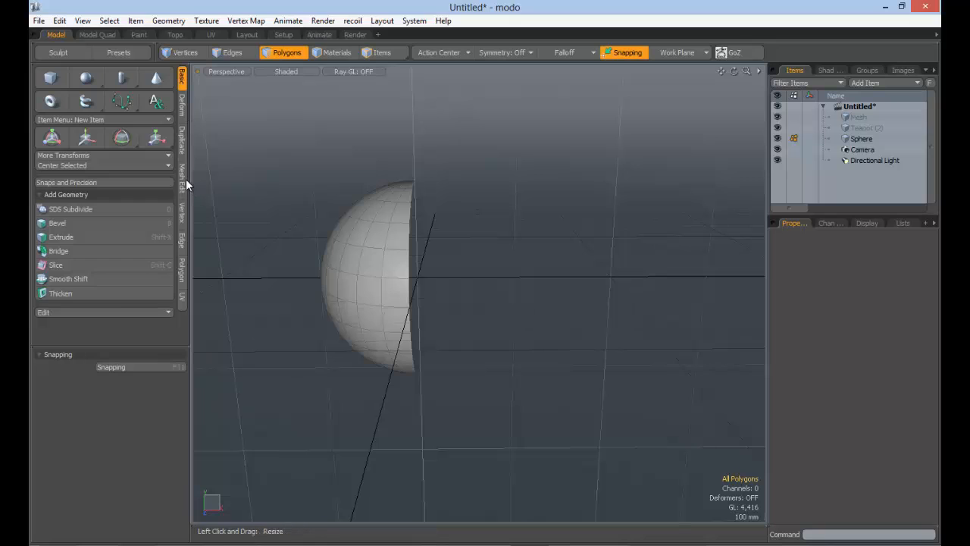
pyautogui.click(182, 140)
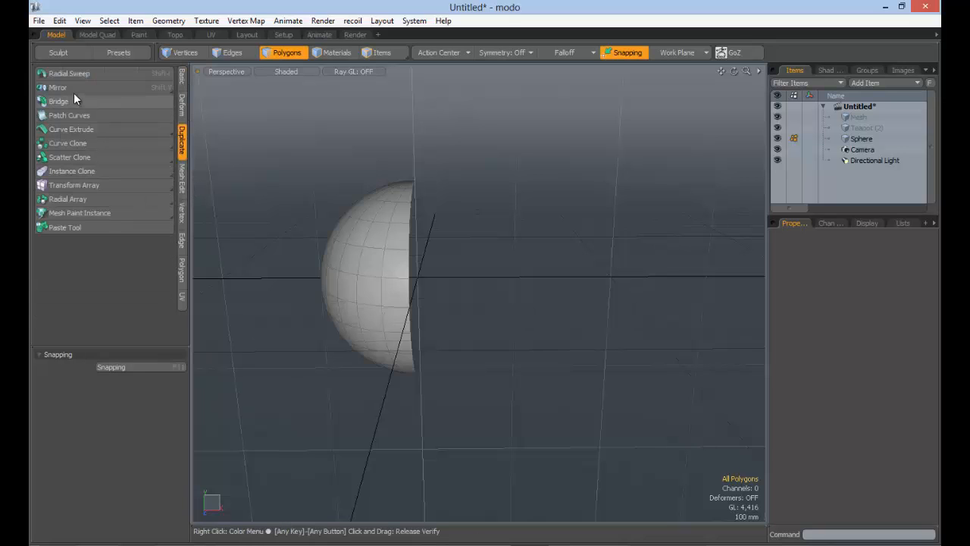
pyautogui.click(74, 89)
pyautogui.click(413, 274)
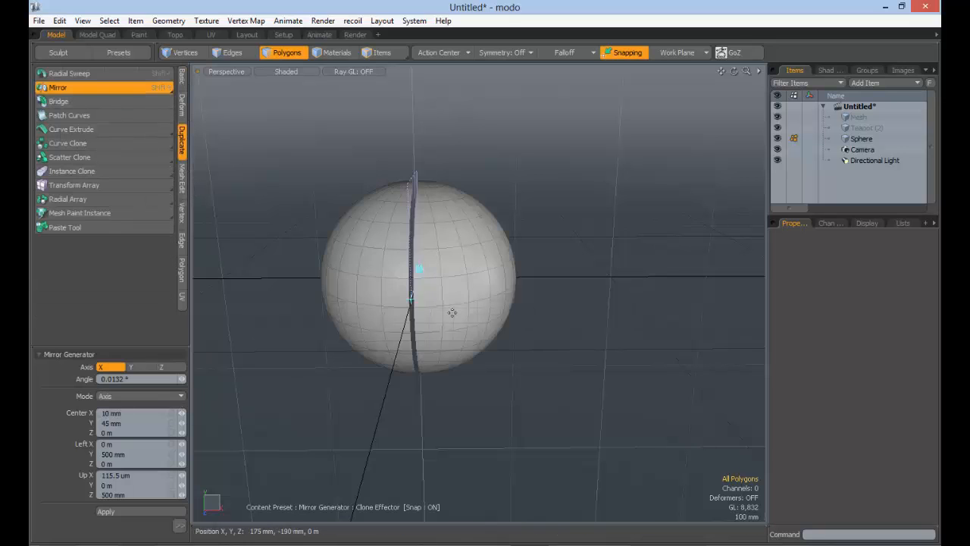
pyautogui.moveTo(412, 299); pyautogui.dragTo(583, 277)
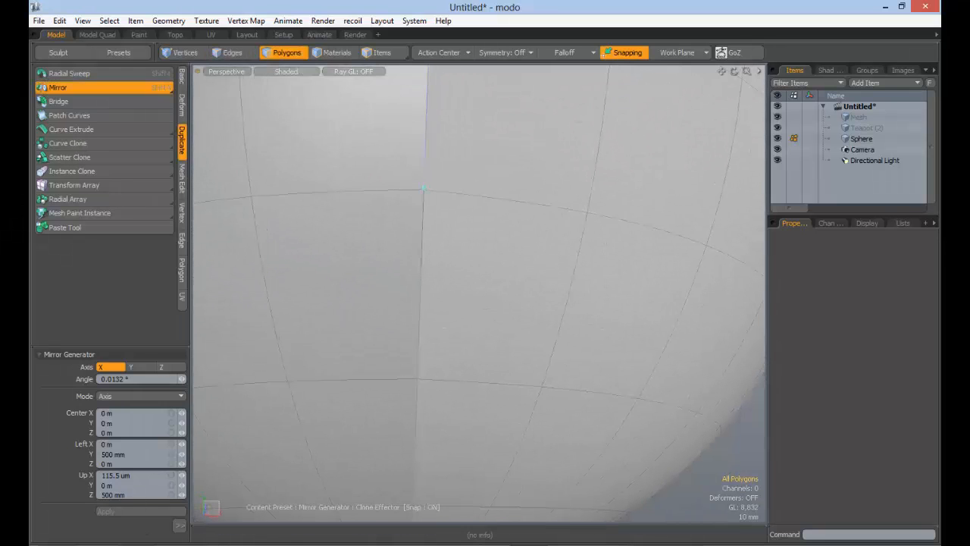
# - Shift the mirror plane to about -39 mm in X to overlap the halves, and return it to 0 m
pyautogui.click(179, 525)
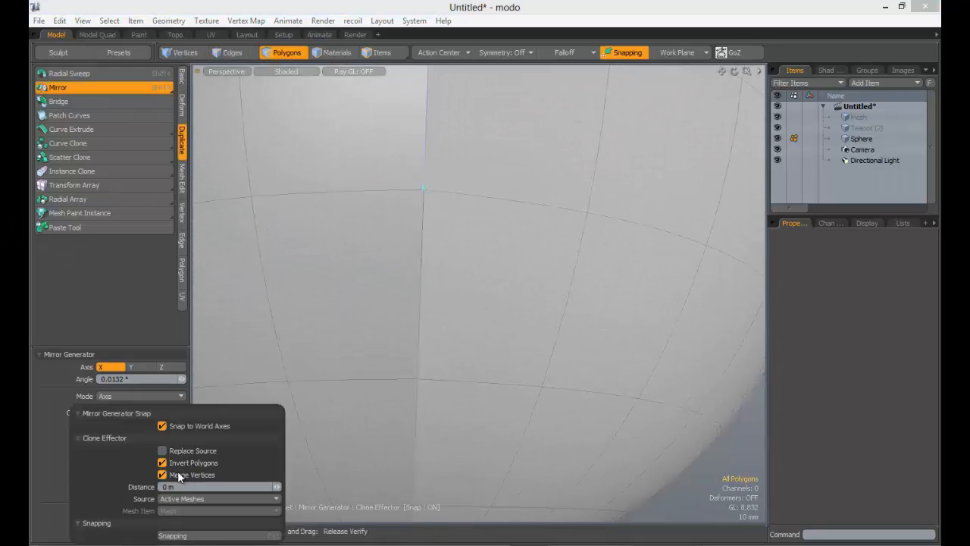
pyautogui.keyDown('ctrl'); pyautogui.keyDown('alt'); pyautogui.moveTo(416, 375); pyautogui.dragTo(392, 308); pyautogui.keyUp('alt'); pyautogui.keyUp('ctrl')
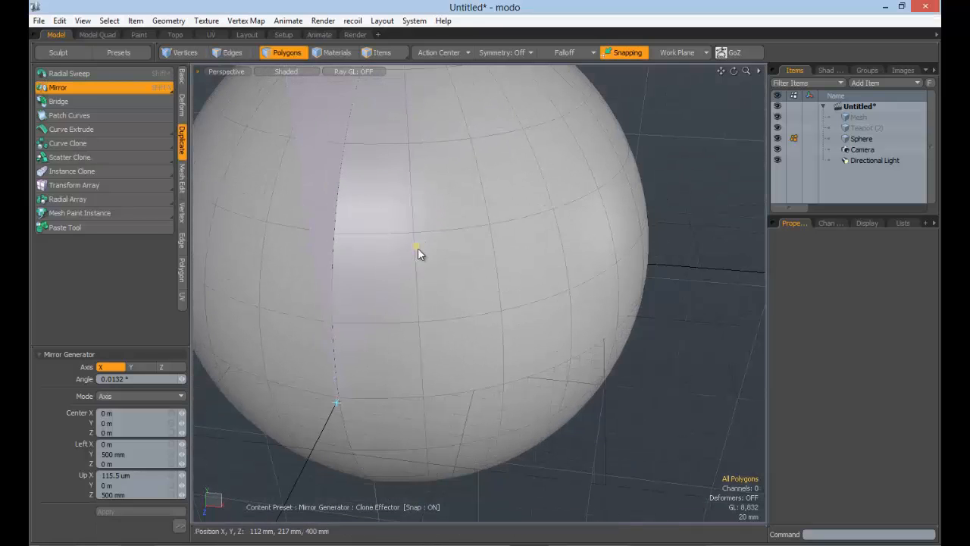
pyautogui.moveTo(416, 245); pyautogui.dragTo(399, 245)
pyautogui.keyDown('alt'); pyautogui.moveTo(370, 301); pyautogui.dragTo(406, 260); pyautogui.keyUp('alt')
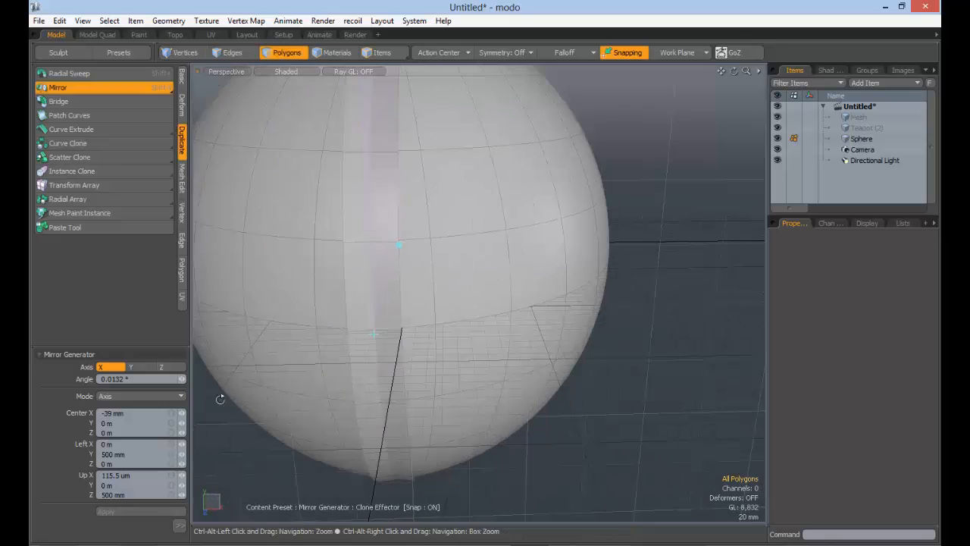
pyautogui.click(180, 525)
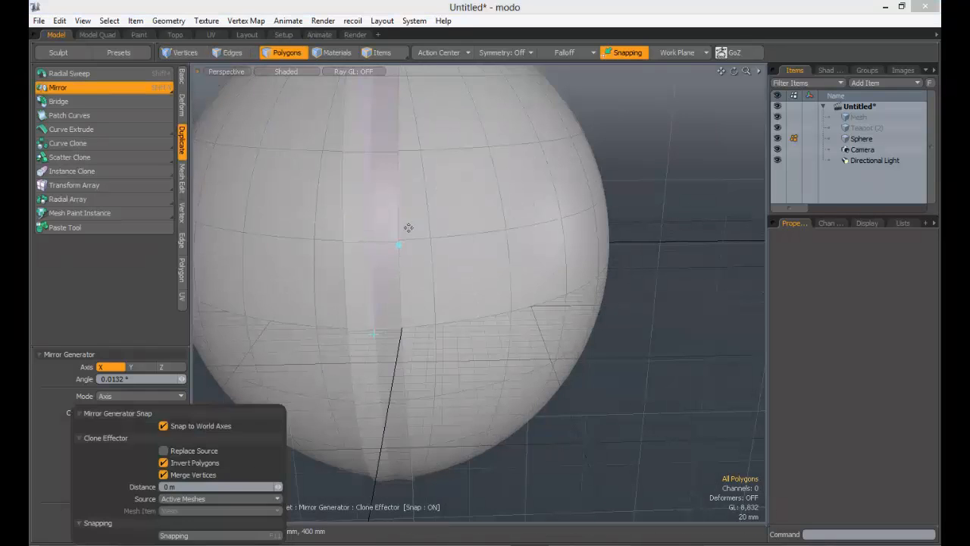
pyautogui.moveTo(400, 248)
pyautogui.mouseDown()
pyautogui.moveTo(429, 245)
pyautogui.moveTo(417, 244)
pyautogui.mouseUp()
# - Review the Merge Vertices option in the Clone Effector settings and move the mirror centre to about -19 mm in Y
pyautogui.click(180, 525)
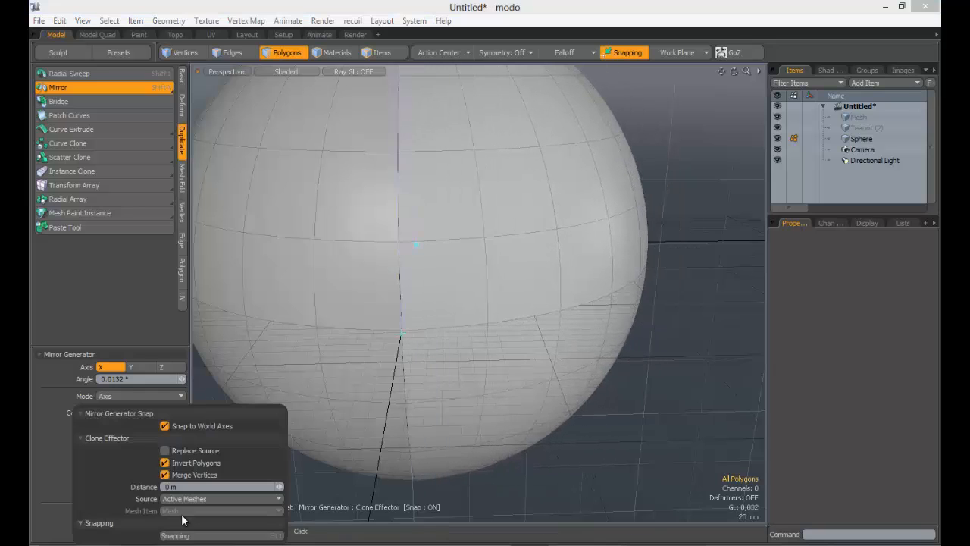
pyautogui.click(191, 475)
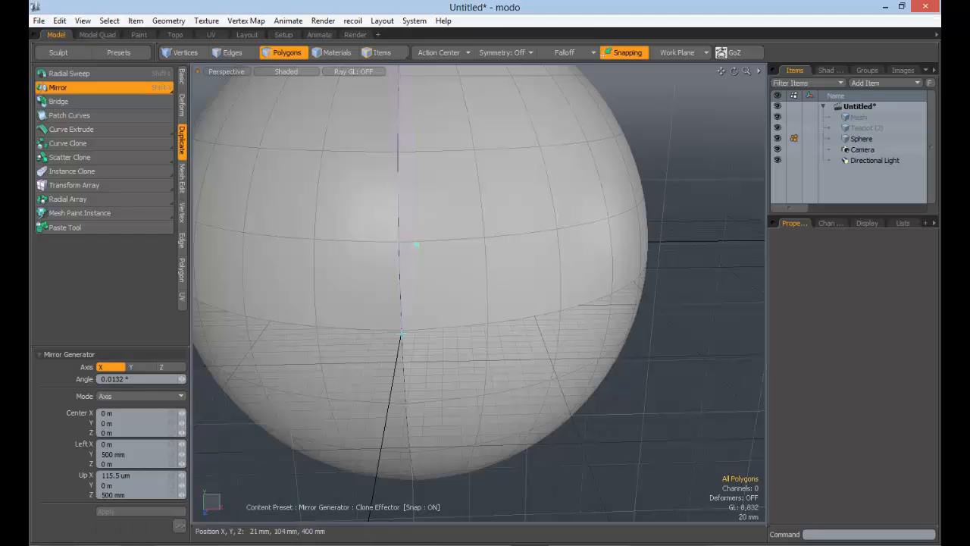
pyautogui.moveTo(416, 244)
pyautogui.mouseDown()
pyautogui.moveTo(448, 244)
pyautogui.moveTo(397, 244)
pyautogui.moveTo(422, 245)
pyautogui.moveTo(417, 253)
pyautogui.mouseUp()
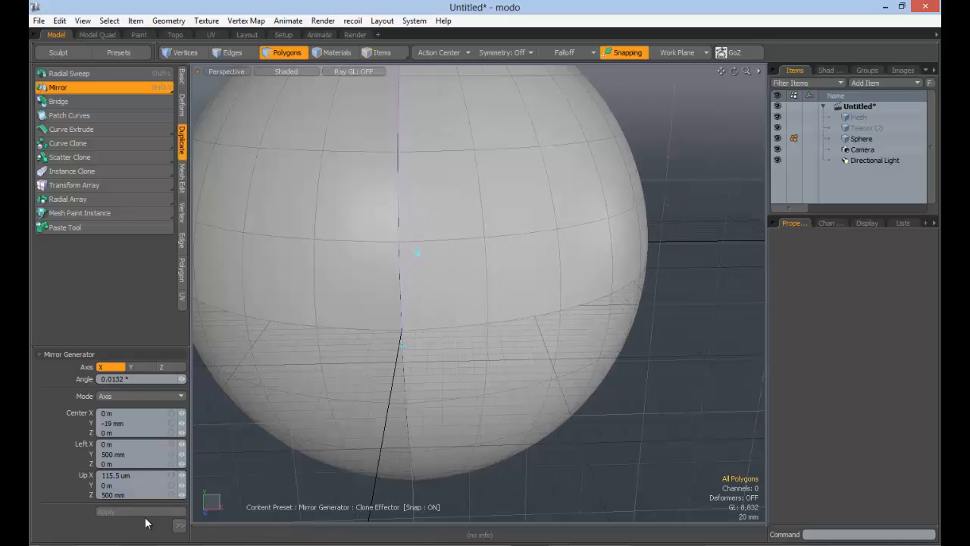
pyautogui.click(179, 526)
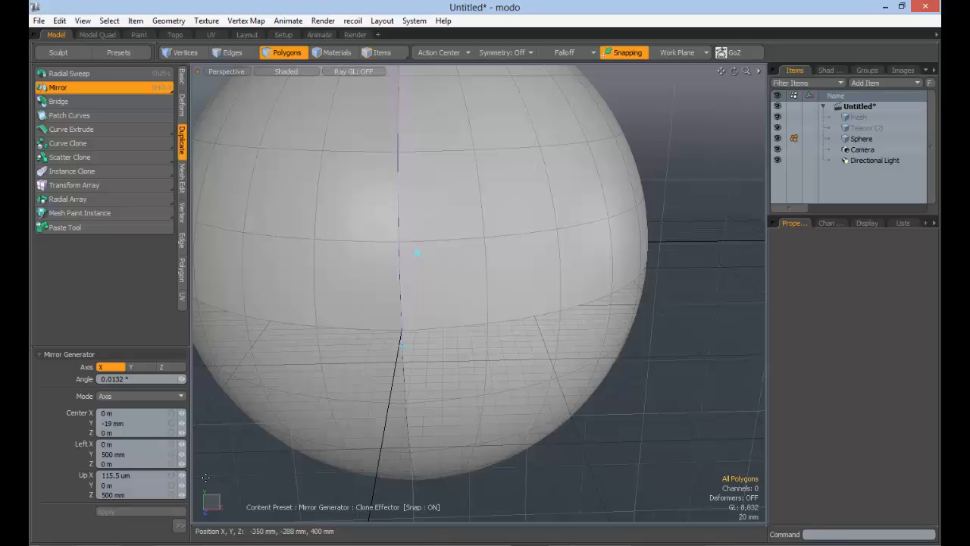
pyautogui.click(179, 526)
pyautogui.moveTo(419, 253); pyautogui.dragTo(394, 268)
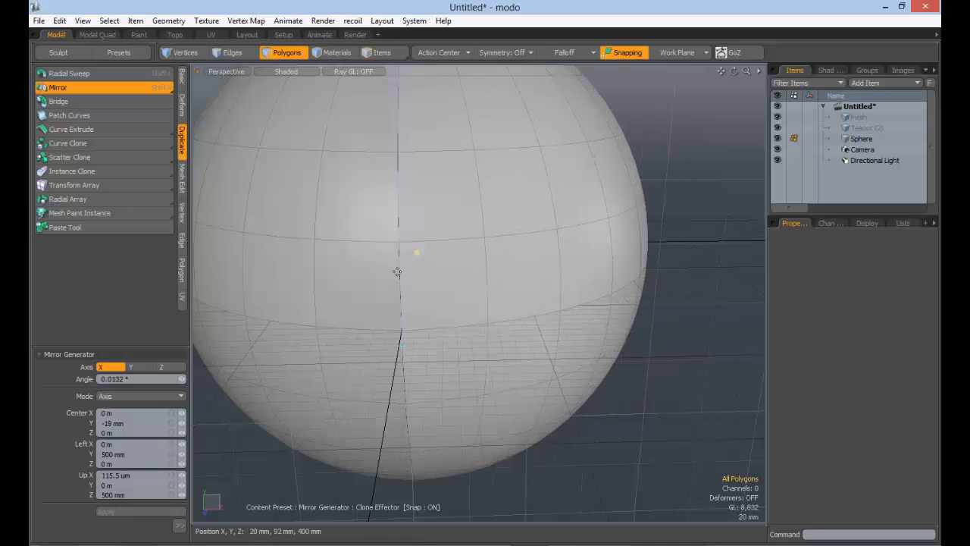
pyautogui.click(177, 526)
# - Set the Clone Effector's merge Distance to 3 mm and examine the seam between the two sphere halves up close
pyautogui.keyDown('ctrl'); pyautogui.keyDown('alt'); pyautogui.moveTo(418, 262); pyautogui.dragTo(436, 280); pyautogui.keyUp('alt'); pyautogui.keyUp('ctrl')
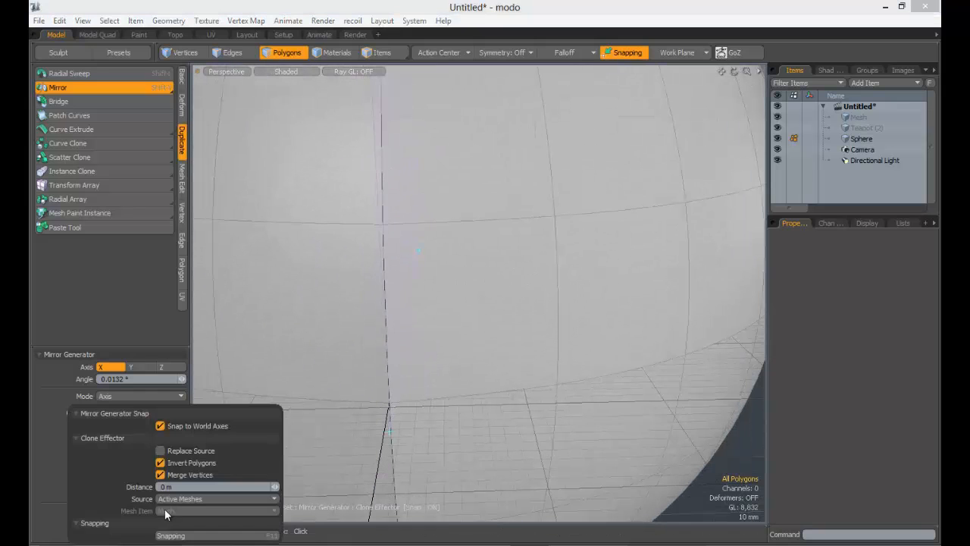
pyautogui.click(178, 527)
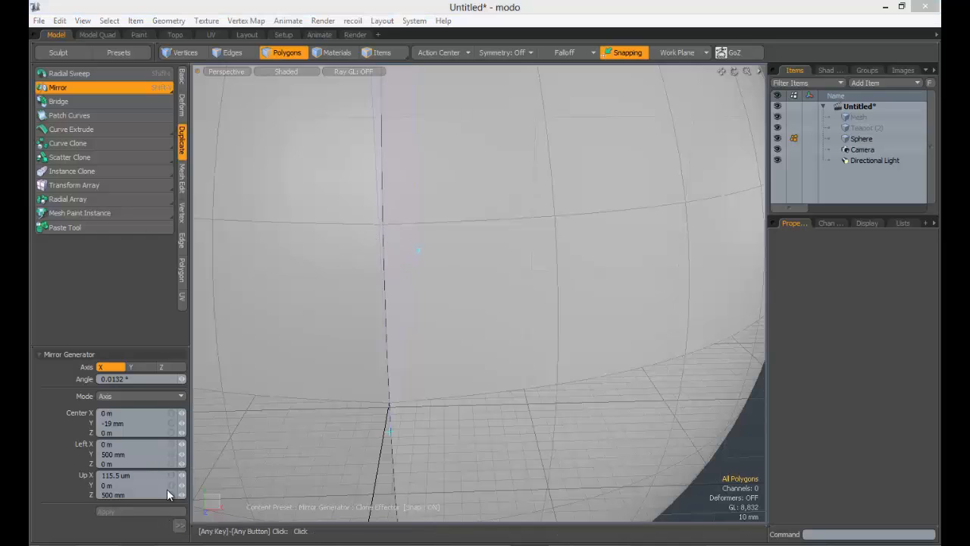
pyautogui.click(179, 525)
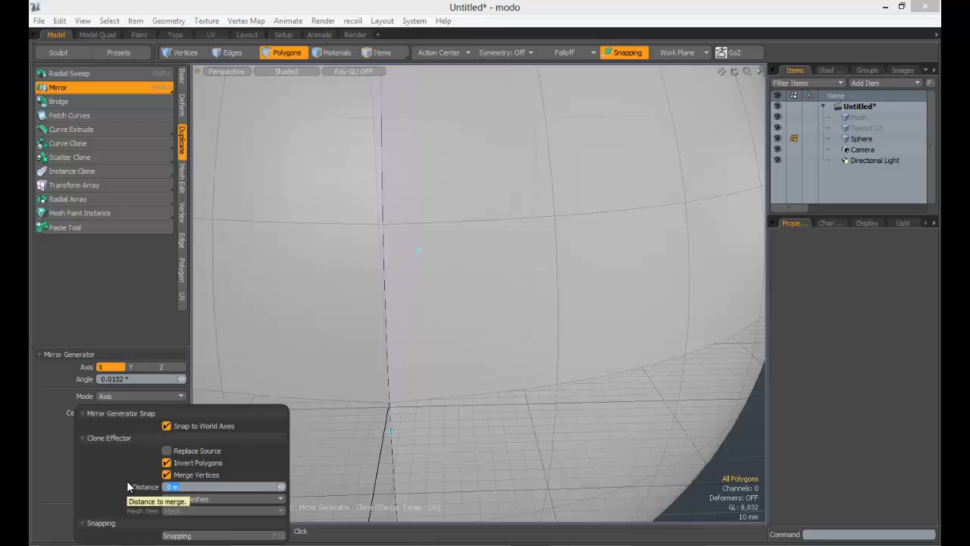
pyautogui.write('3mm')
pyautogui.keyDown('alt'); pyautogui.moveTo(364, 205); pyautogui.dragTo(424, 312); pyautogui.keyUp('alt')
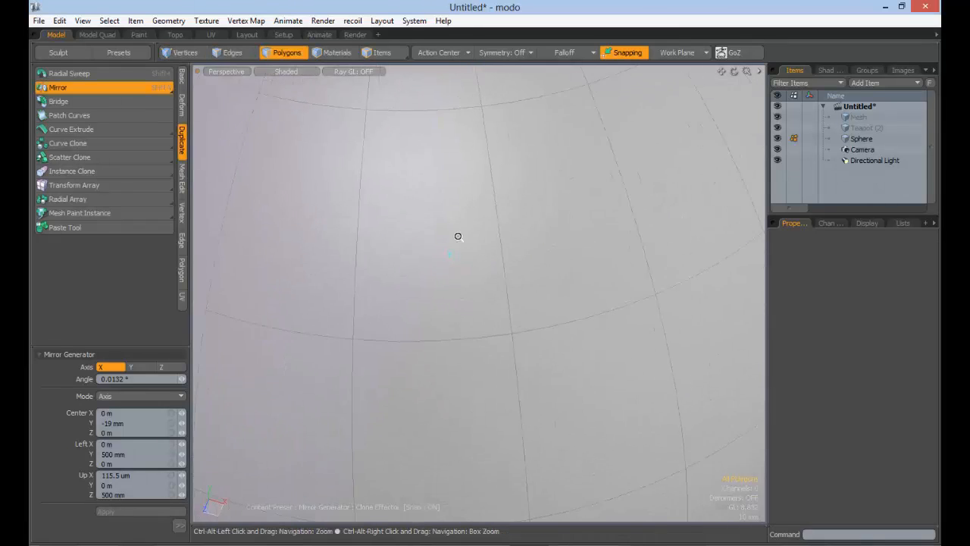
pyautogui.keyDown('ctrl'); pyautogui.keyDown('alt'); pyautogui.moveTo(458, 236); pyautogui.dragTo(428, 279); pyautogui.keyUp('alt'); pyautogui.keyUp('ctrl')
pyautogui.keyDown('alt'); pyautogui.keyDown('shift'); pyautogui.moveTo(482, 314); pyautogui.dragTo(479, 241); pyautogui.keyUp('shift'); pyautogui.keyUp('alt')
pyautogui.keyDown('ctrl'); pyautogui.keyDown('alt'); pyautogui.moveTo(366, 271); pyautogui.dragTo(383, 265); pyautogui.keyUp('alt'); pyautogui.keyUp('ctrl')
pyautogui.keyDown('alt'); pyautogui.keyDown('shift'); pyautogui.moveTo(383, 265); pyautogui.dragTo(410, 251); pyautogui.keyUp('shift'); pyautogui.keyUp('alt')
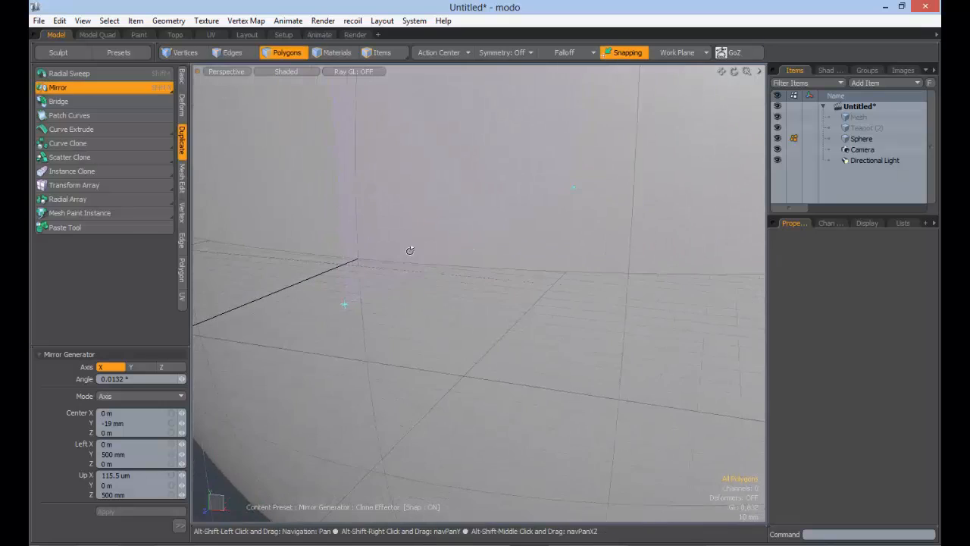
pyautogui.keyDown('ctrl'); pyautogui.keyDown('alt'); pyautogui.moveTo(348, 288); pyautogui.dragTo(367, 278); pyautogui.keyUp('alt'); pyautogui.keyUp('ctrl')
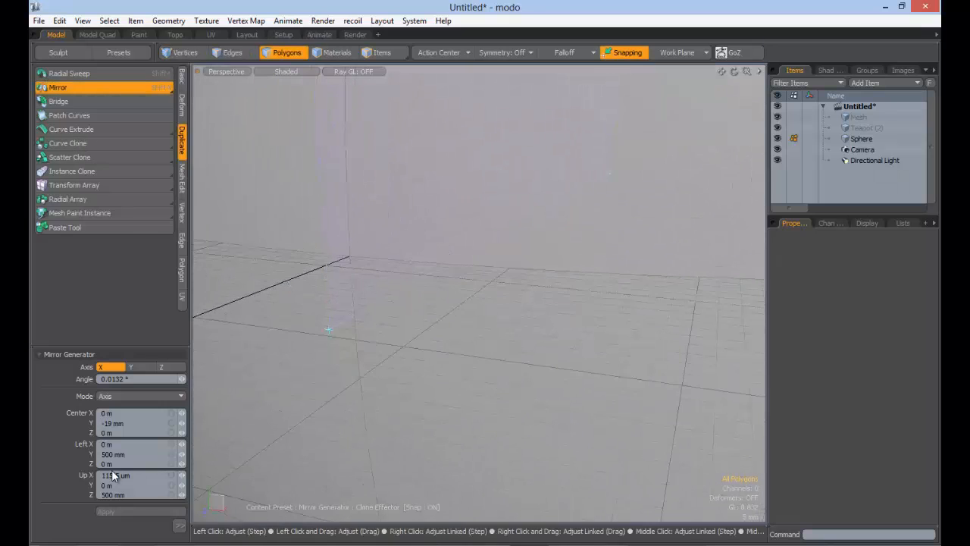
# - Set the merge Distance to 0 m and move the mirror plane to about 27 mm in X to separate the halves
pyautogui.click(180, 525)
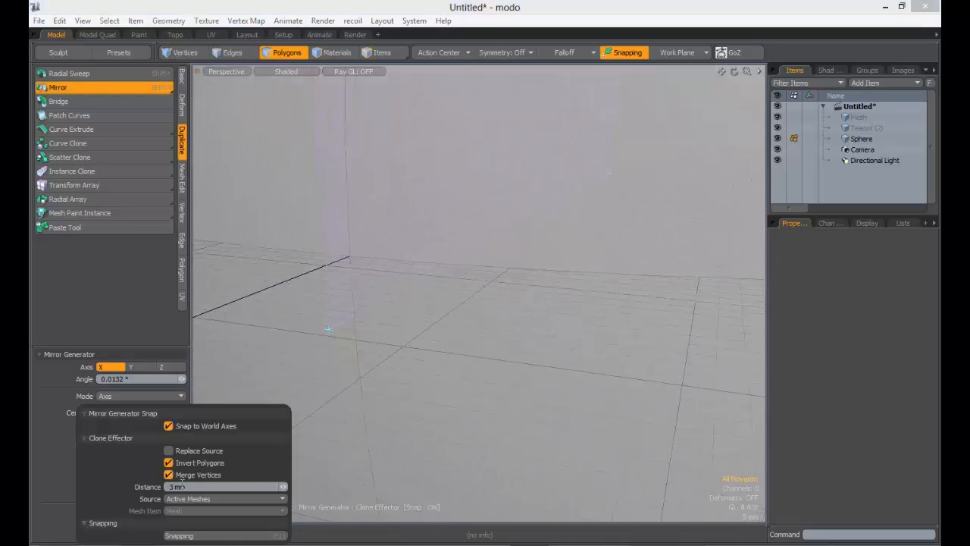
pyautogui.click(164, 486)
pyautogui.write('0')
pyautogui.press('Return')
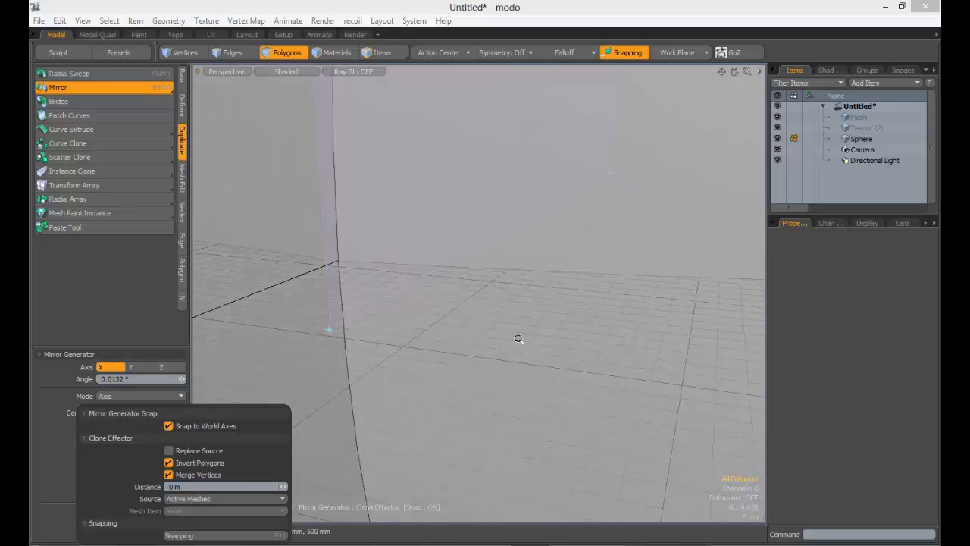
pyautogui.keyDown('ctrl'); pyautogui.keyDown('alt'); pyautogui.moveTo(518, 338); pyautogui.dragTo(546, 281); pyautogui.keyUp('alt'); pyautogui.keyUp('ctrl')
pyautogui.moveTo(422, 331); pyautogui.dragTo(454, 326)
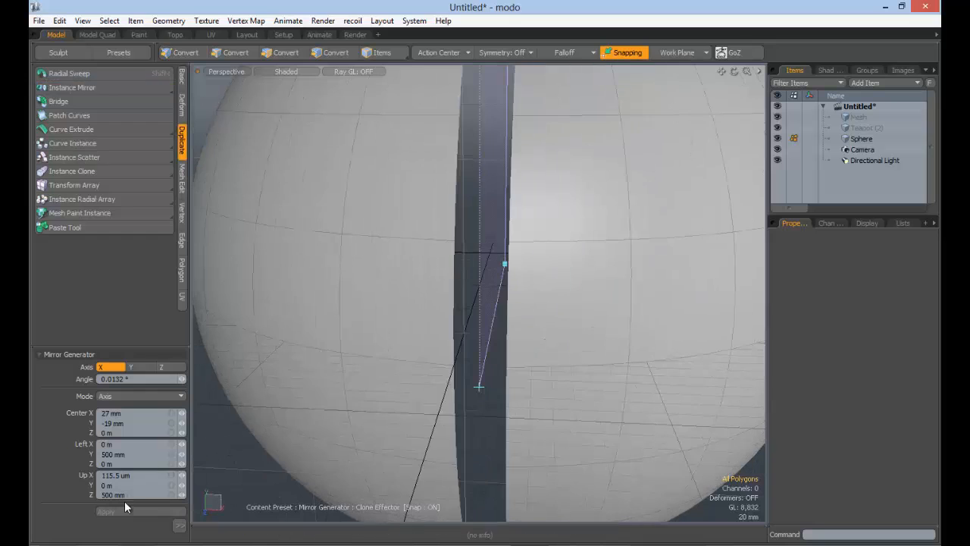
# - Try larger merge Distance values in the Clone Effector options across the gap, including 81.5 mm and 46 mm
pyautogui.click(179, 525)
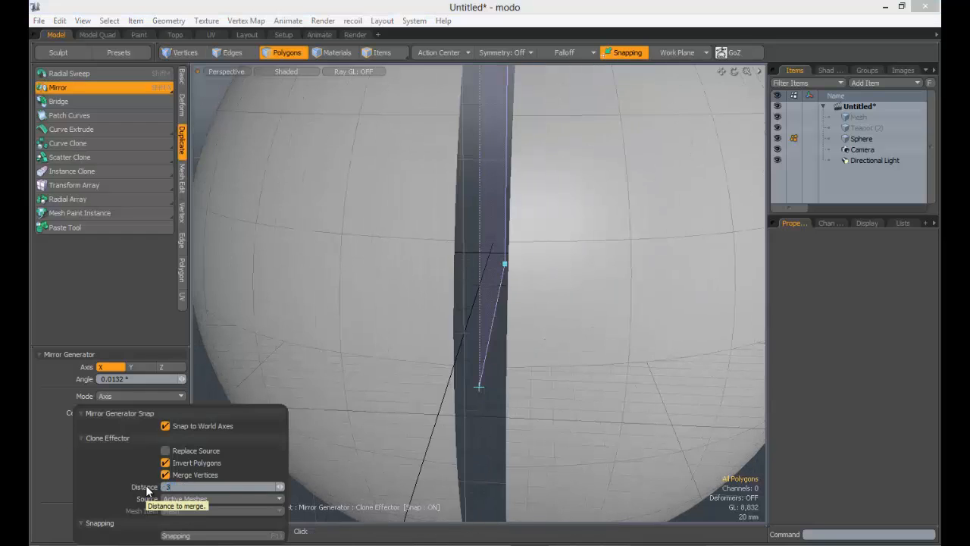
pyautogui.press('Return')
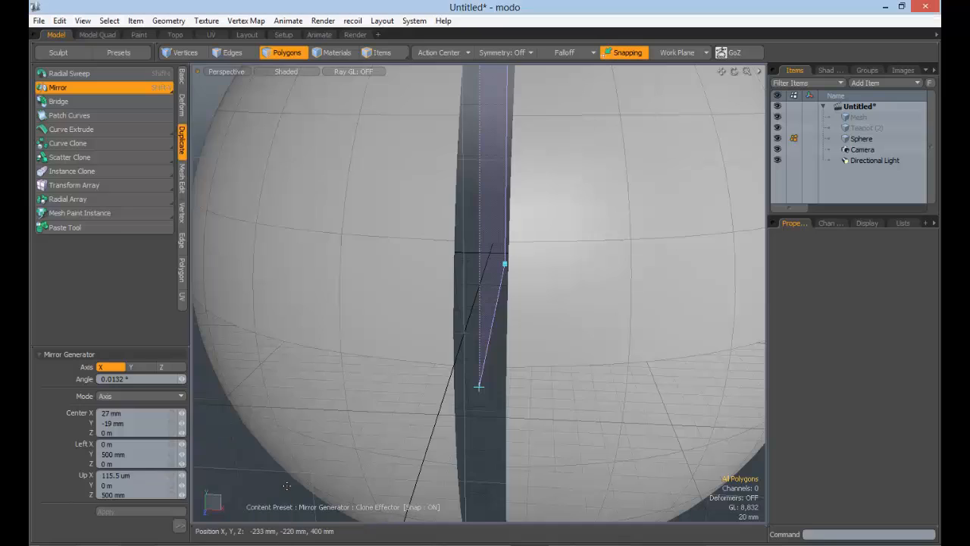
pyautogui.click(180, 526)
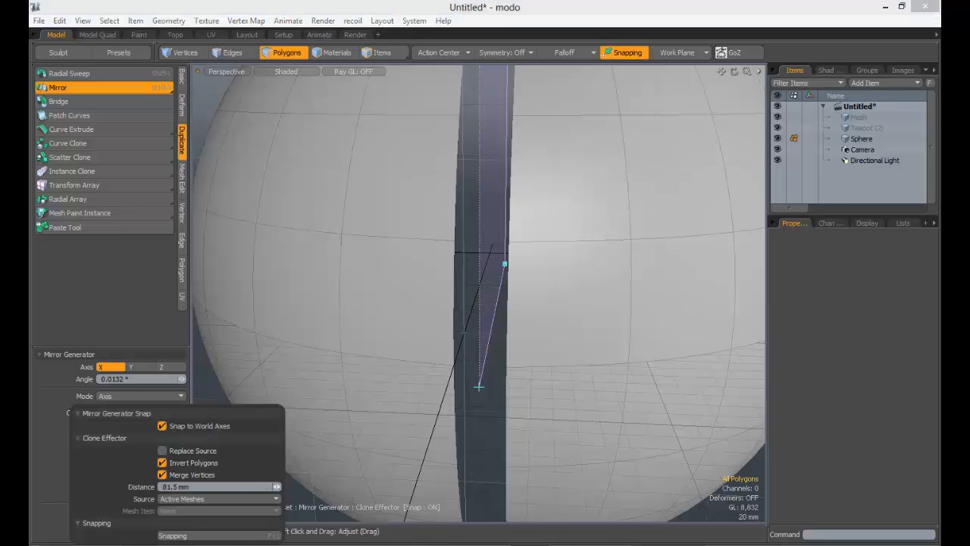
pyautogui.moveTo(276, 487); pyautogui.dragTo(203, 487)
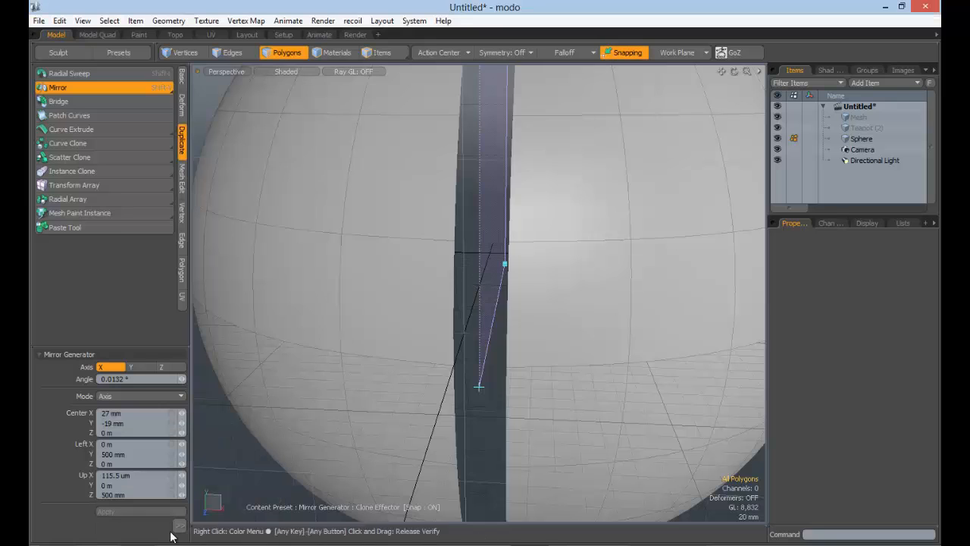
pyautogui.click(180, 526)
pyautogui.click(181, 526)
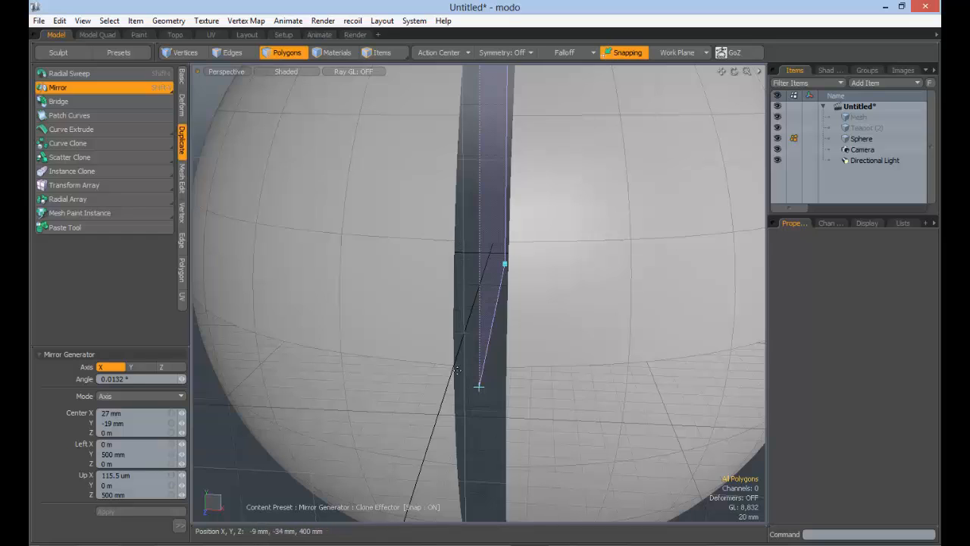
pyautogui.click(180, 525)
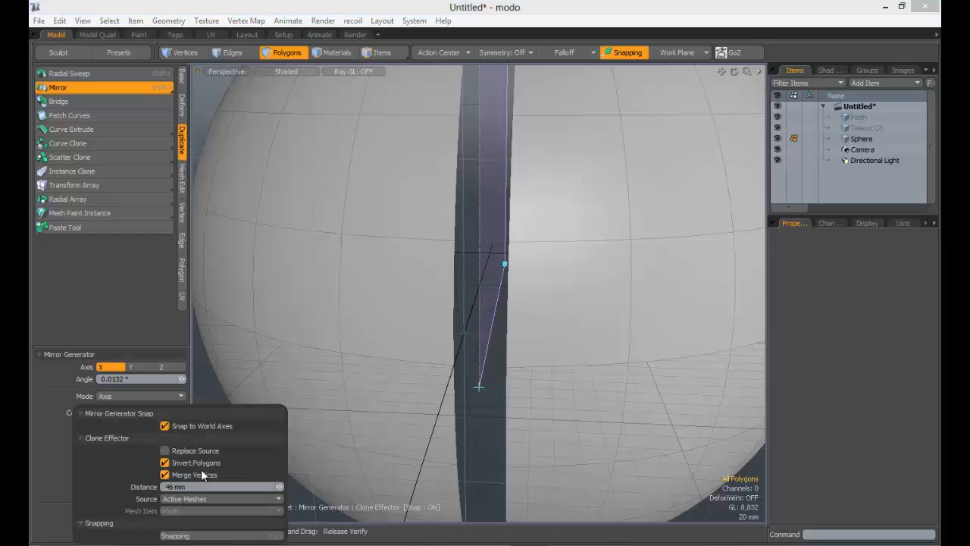
pyautogui.moveTo(279, 487); pyautogui.dragTo(281, 488)
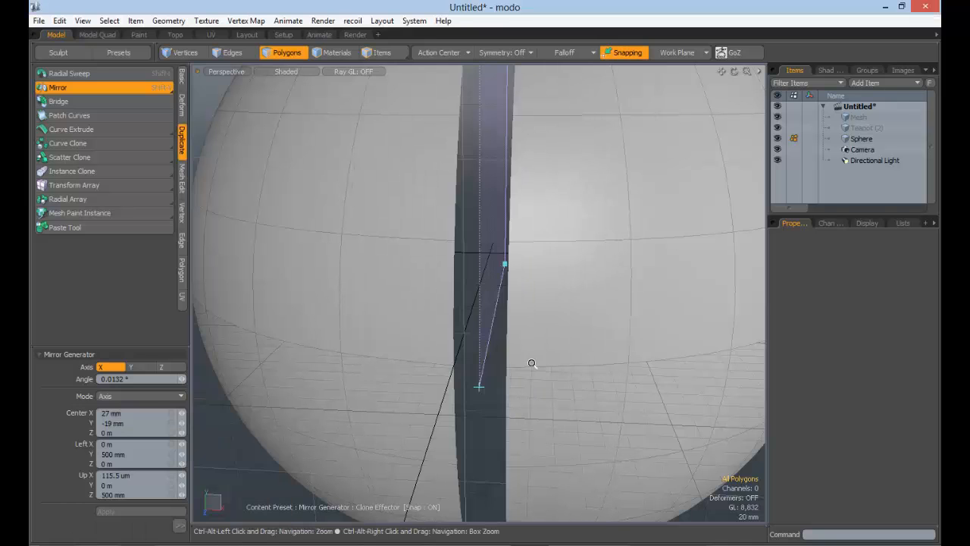
# - Set the Clone Effector's merge Distance to 5 mm while the sphere halves are still separated
pyautogui.keyDown('ctrl'); pyautogui.keyDown('alt'); pyautogui.moveTo(531, 364); pyautogui.dragTo(505, 336); pyautogui.keyUp('alt'); pyautogui.keyUp('ctrl')
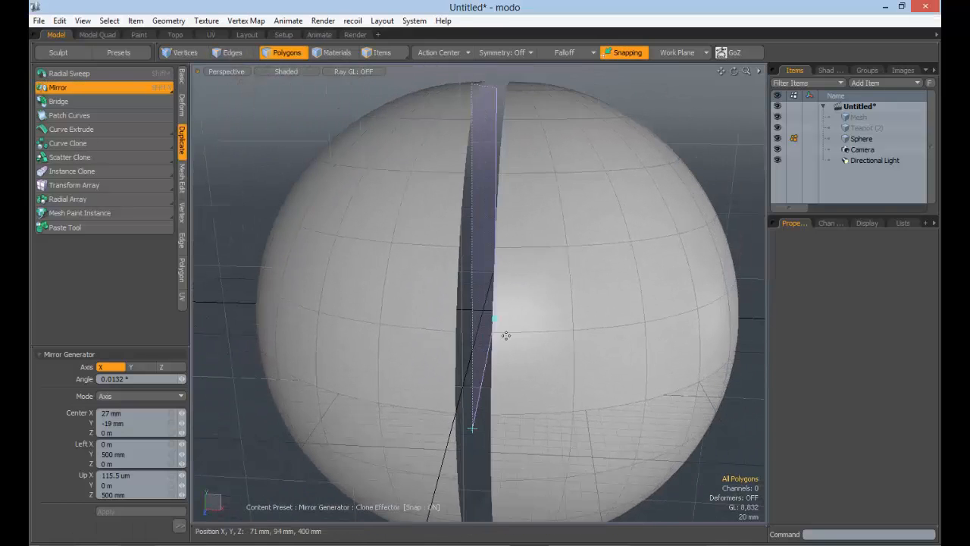
pyautogui.click(179, 526)
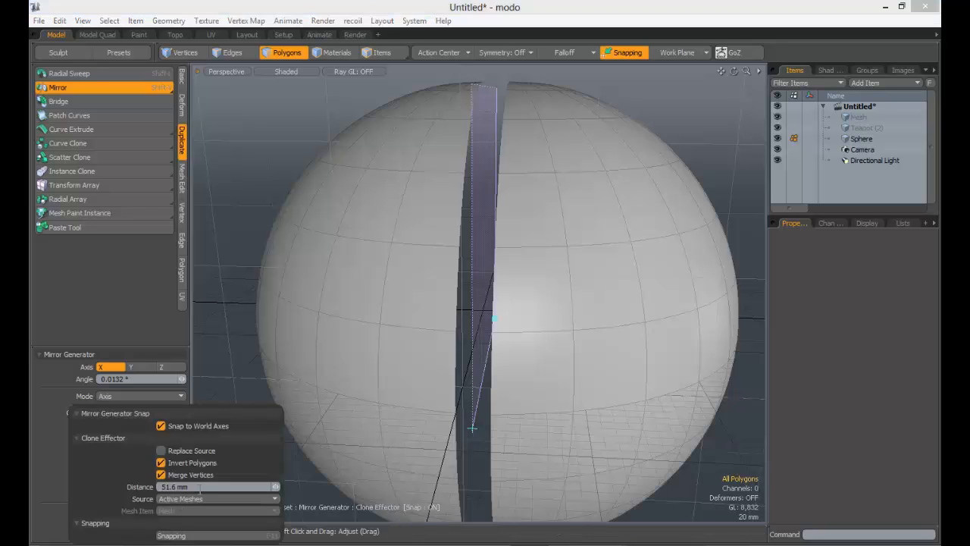
pyautogui.write('56')
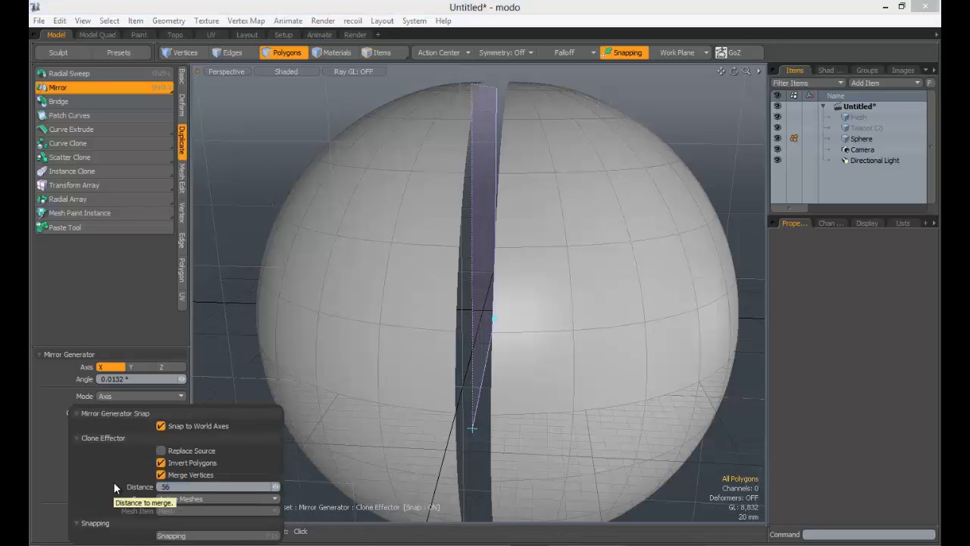
pyautogui.press('BackSpace')
pyautogui.write('mm')
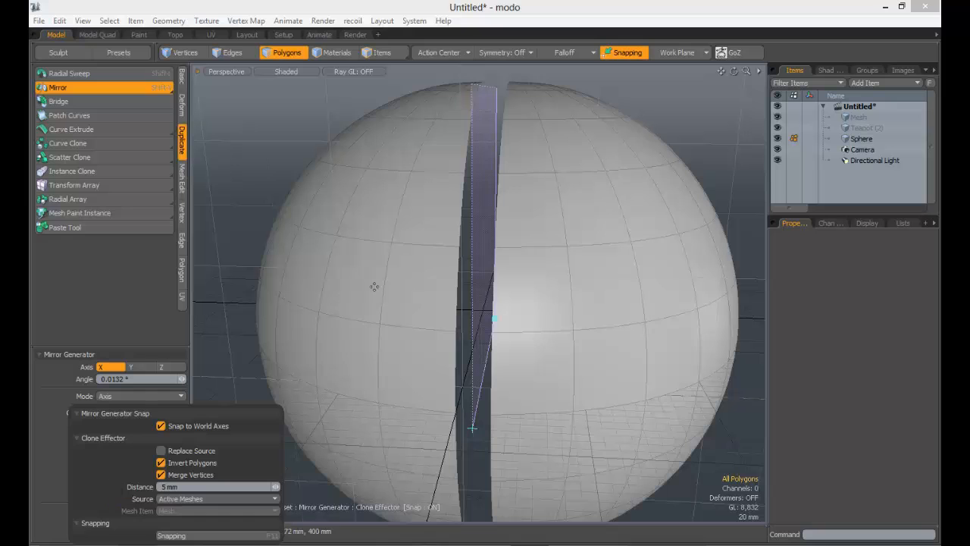
# - Return the mirror centre to 0 m in X and Y to close the sphere, and recheck the Clone Effector options
pyautogui.scroll(-3, 596, 295)
pyautogui.keyDown('alt'); pyautogui.moveTo(545, 302); pyautogui.dragTo(627, 310); pyautogui.keyUp('alt')
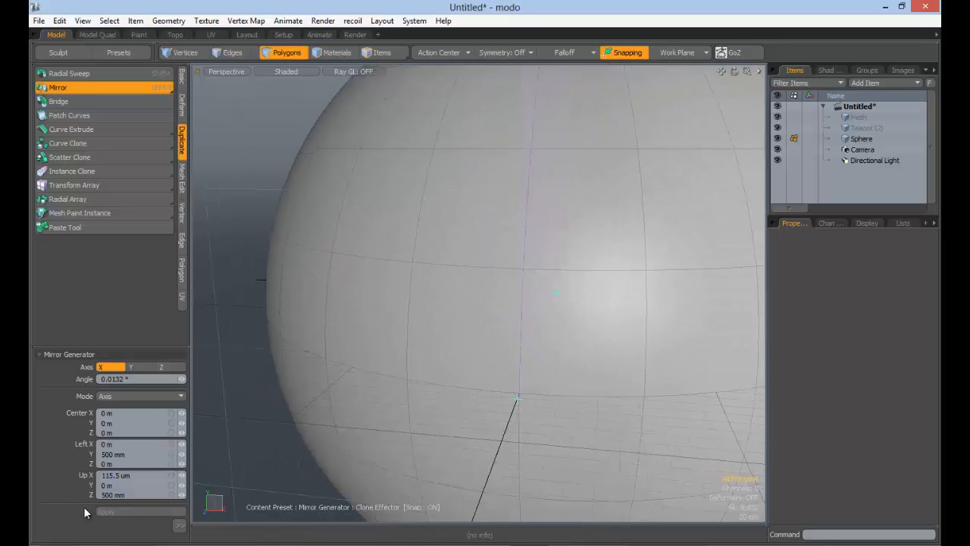
pyautogui.click(180, 524)
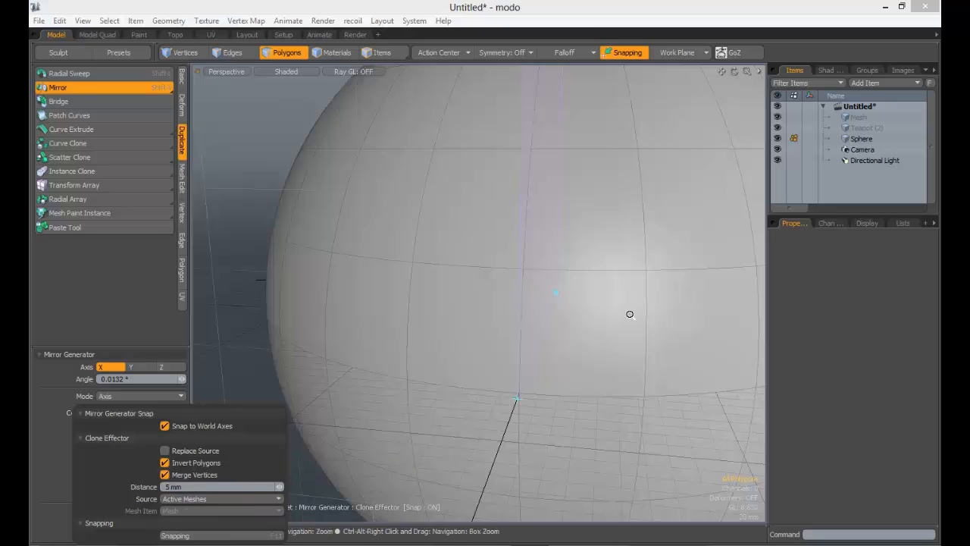
pyautogui.keyDown('ctrl'); pyautogui.keyDown('alt'); pyautogui.moveTo(630, 314); pyautogui.dragTo(454, 302); pyautogui.keyUp('alt'); pyautogui.keyUp('ctrl')
# - Drop the Mirror tool to keep the joined sphere, and clear any polygon selection
pyautogui.press('q')
pyautogui.doubleClick(481, 284)
pyautogui.press('Escape')
pyautogui.keyDown('alt'); pyautogui.keyDown('shift'); pyautogui.moveTo(455, 302); pyautogui.dragTo(510, 314); pyautogui.keyUp('shift'); pyautogui.keyUp('alt')
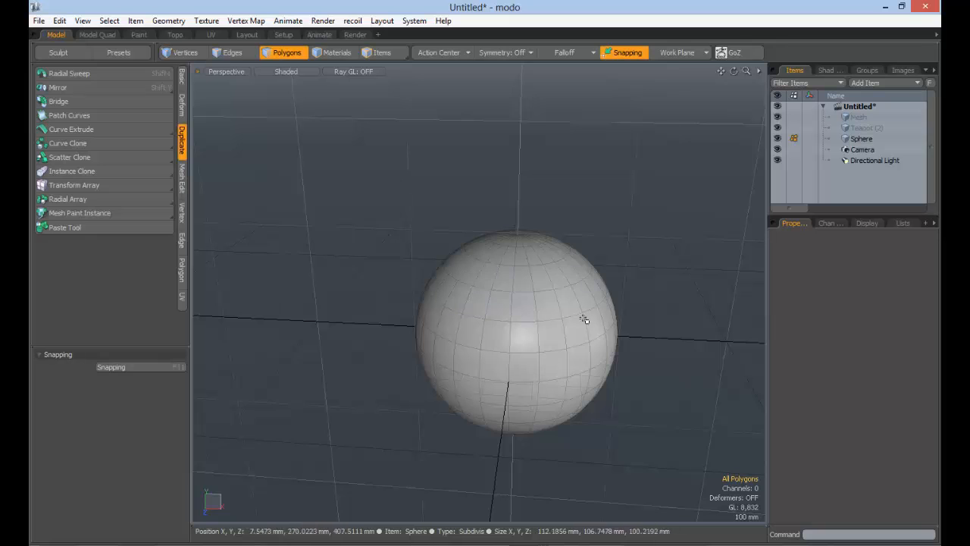
pyautogui.keyDown('alt'); pyautogui.keyDown('shift'); pyautogui.moveTo(495, 329); pyautogui.dragTo(464, 315); pyautogui.keyUp('shift'); pyautogui.keyUp('alt')
pyautogui.keyDown('ctrl'); pyautogui.keyDown('alt'); pyautogui.moveTo(464, 315); pyautogui.dragTo(591, 310); pyautogui.keyUp('alt'); pyautogui.keyUp('ctrl')
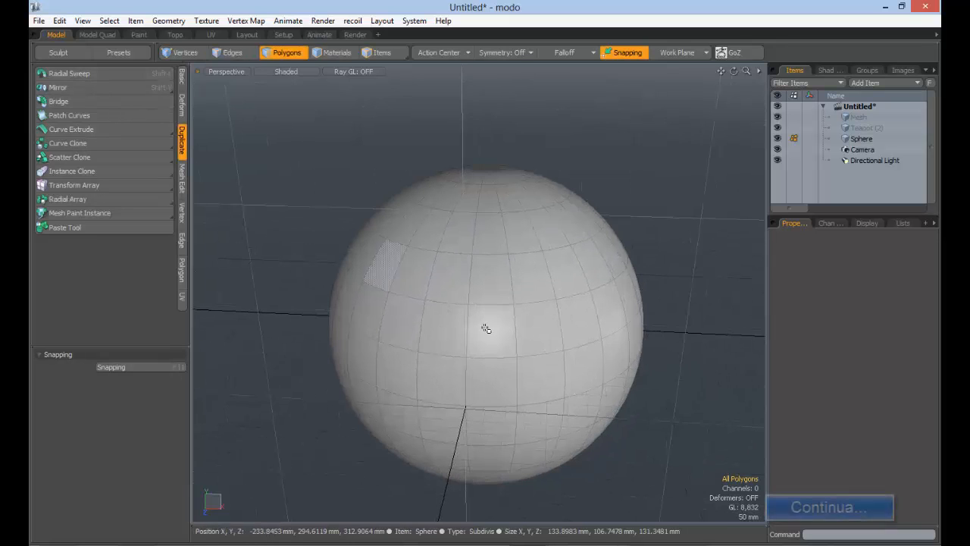
pyautogui.click(489, 231)
pyautogui.click(280, 177)
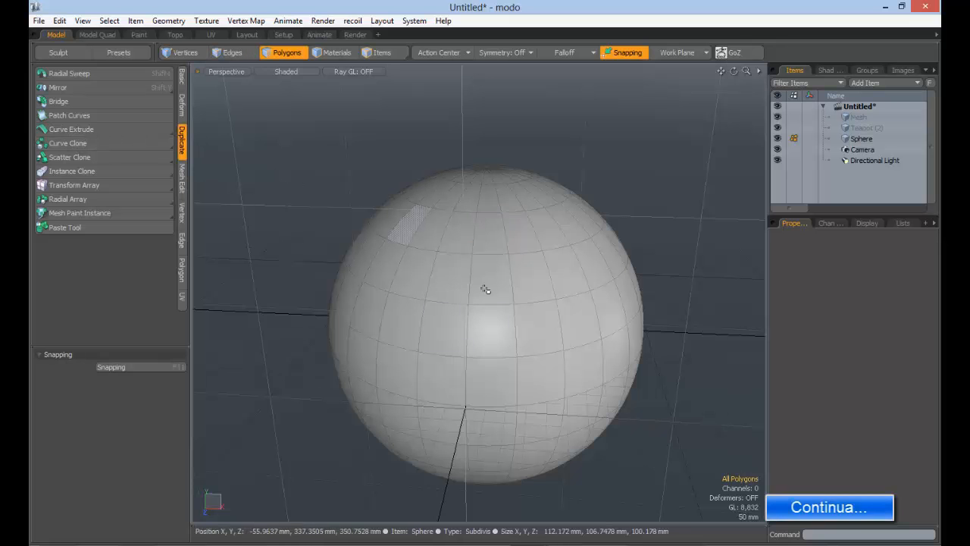